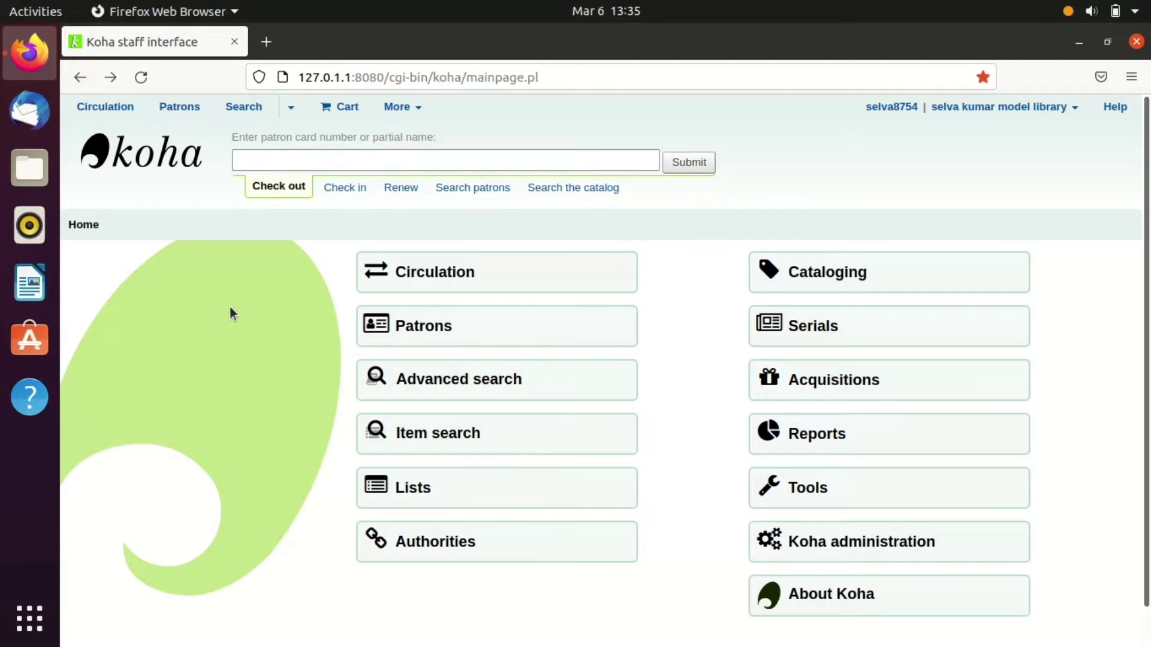
- From Koha administration, open Patron categories and start a new category
{"action": "left_click", "coordinate": [872, 545]}
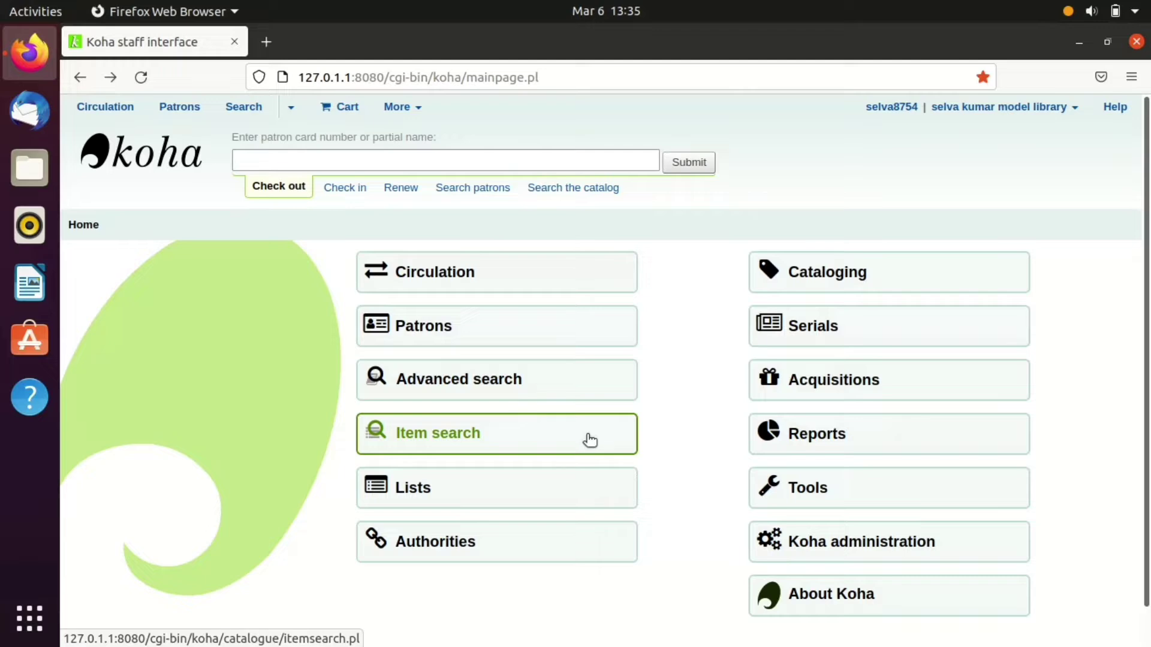
{"action": "left_click", "coordinate": [872, 546]}
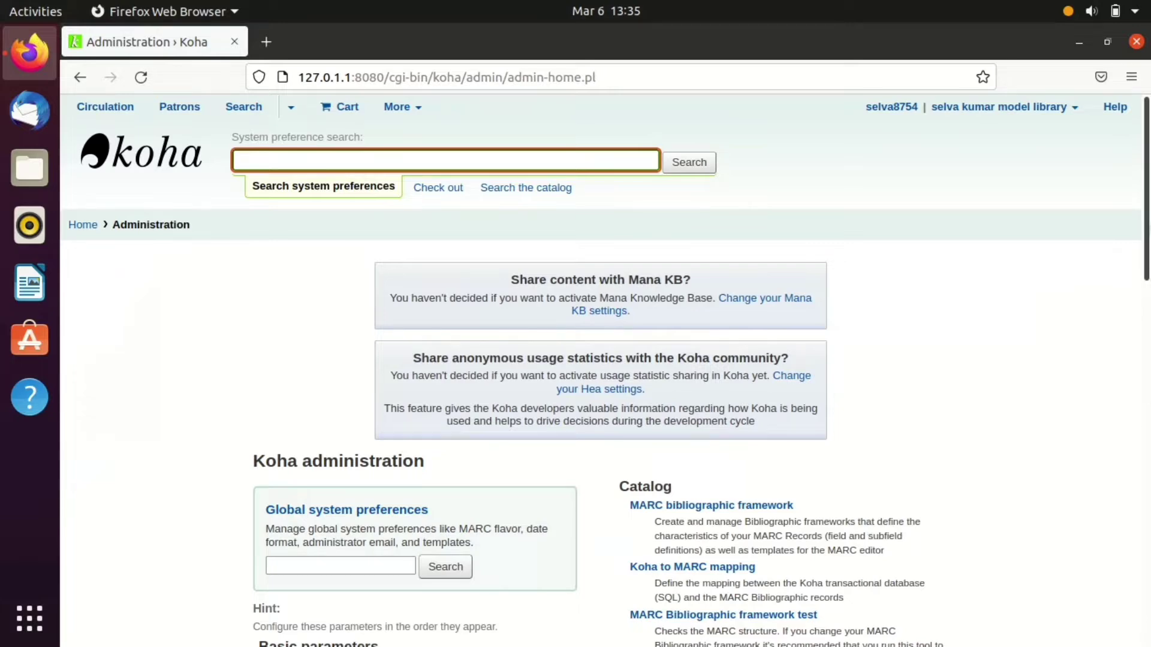
{"action": "scroll", "coordinate": [599, 360], "scroll_direction": "down", "scroll_amount": 4}
{"action": "scroll", "coordinate": [897, 318], "scroll_direction": "down", "scroll_amount": 5}
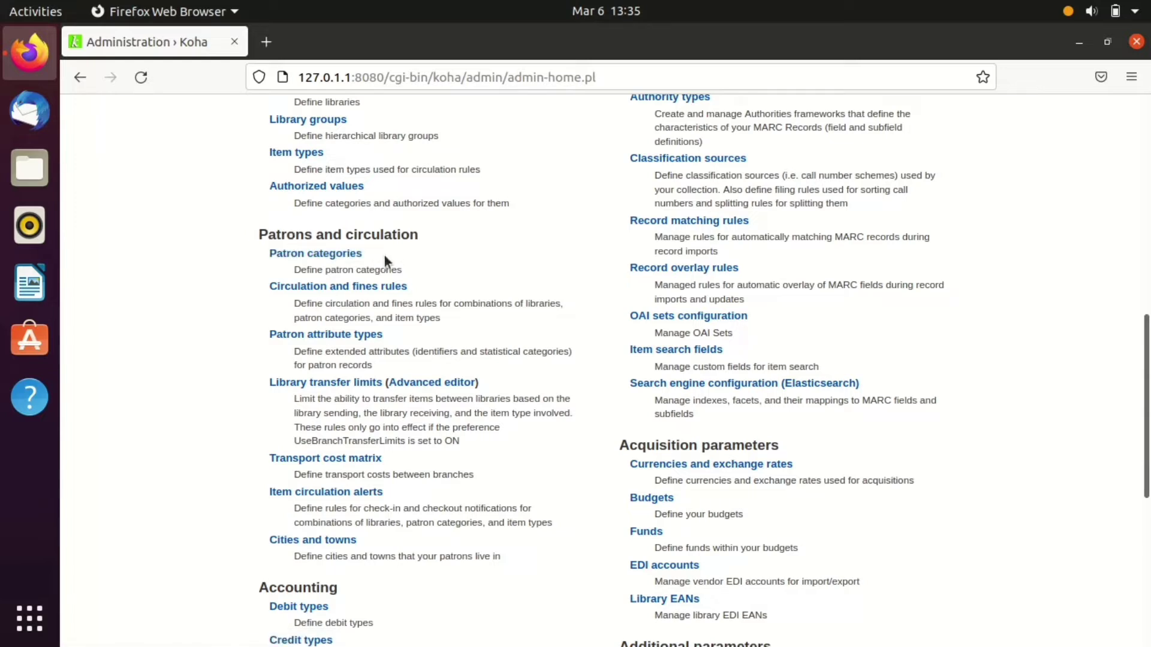
{"action": "left_click", "coordinate": [329, 258]}
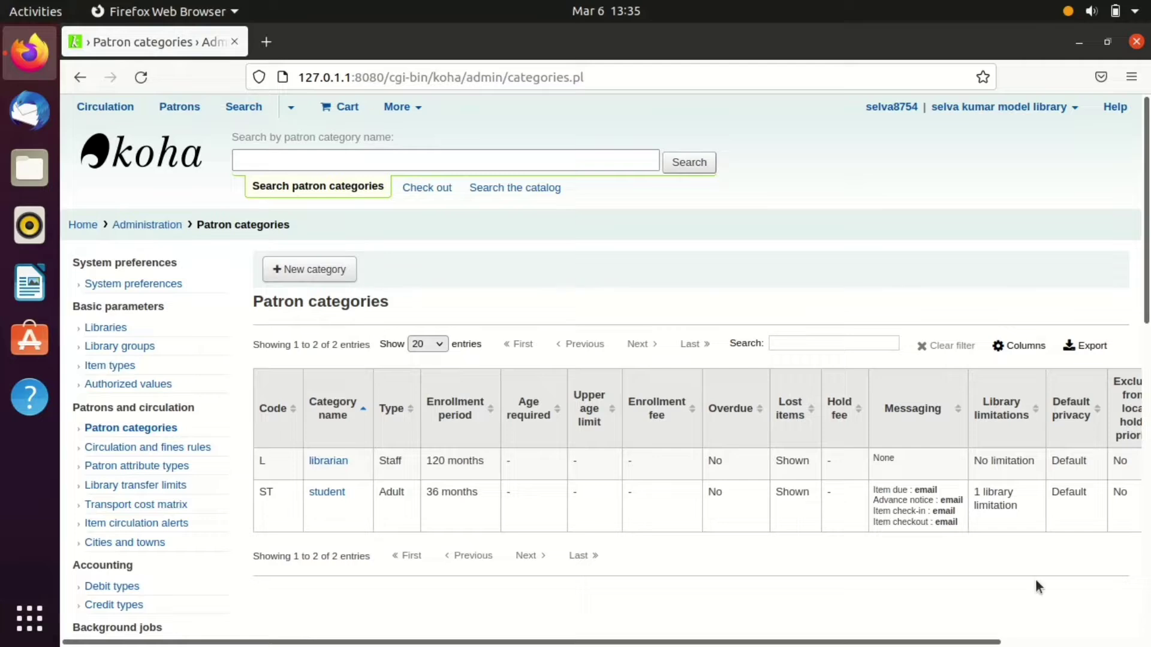
{"action": "mouse_move", "coordinate": [881, 641]}
{"action": "left_mouse_down"}
{"action": "mouse_move", "coordinate": [989, 642]}
{"action": "mouse_move", "coordinate": [887, 641]}
{"action": "left_mouse_up"}
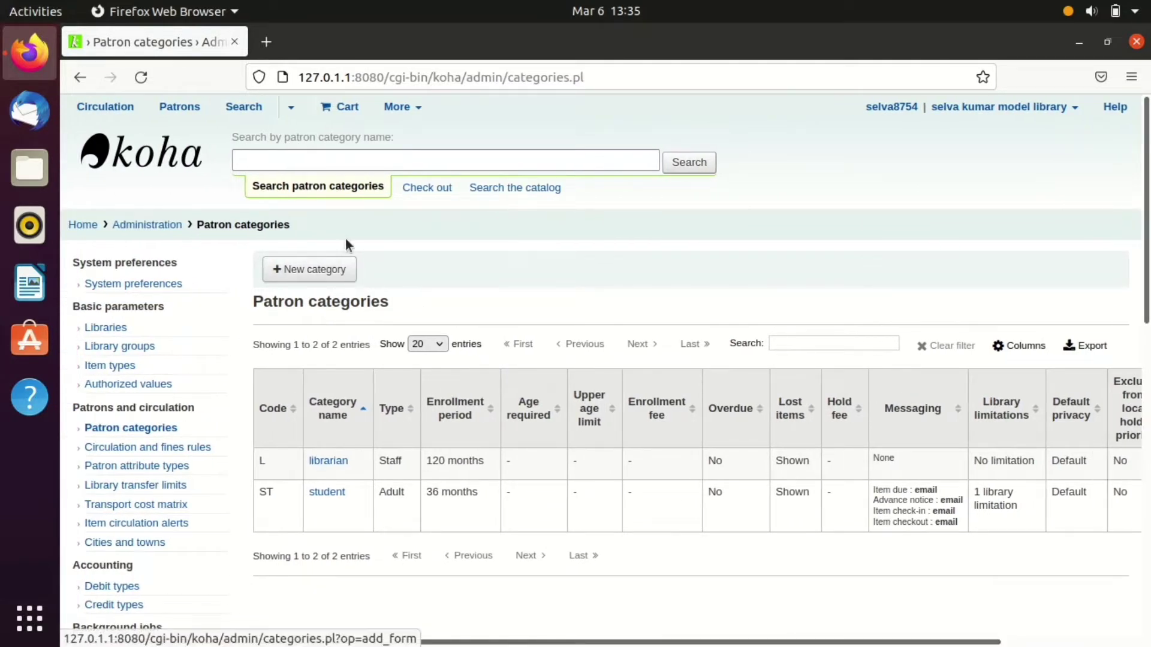
{"action": "left_click", "coordinate": [324, 272]}
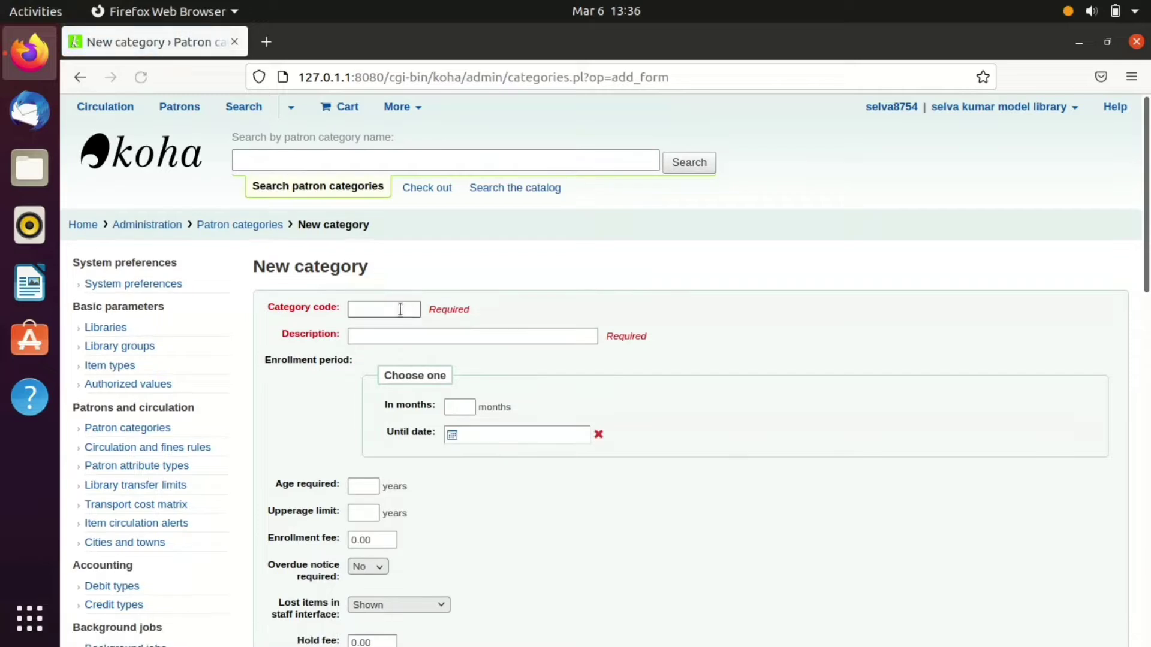
- Enter category code RS with description 'research scholar'
{"action": "left_click", "coordinate": [400, 309]}
{"action": "type", "text": "R"}
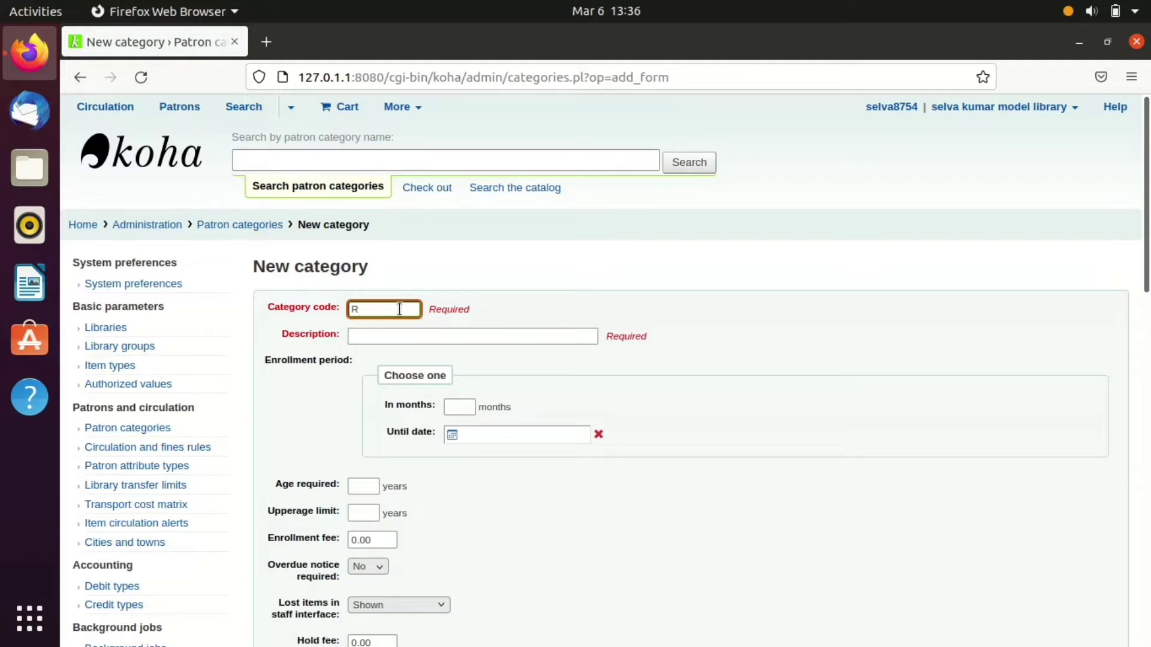
{"action": "type", "text": "S"}
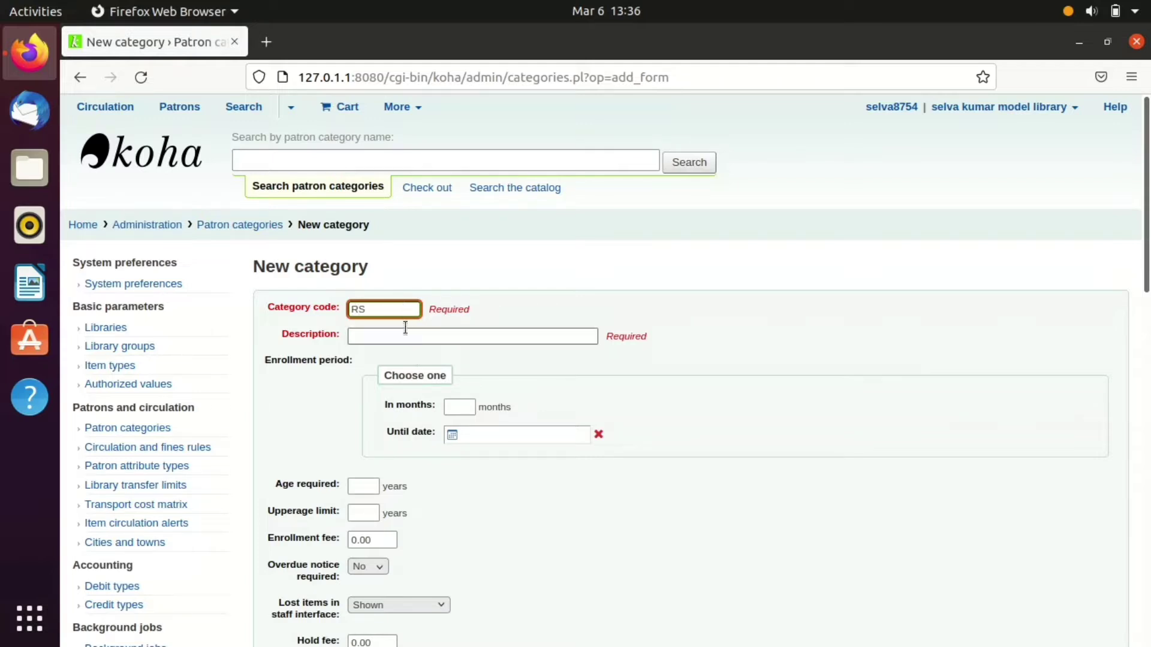
{"action": "left_click", "coordinate": [405, 334]}
{"action": "type", "text": "r"}
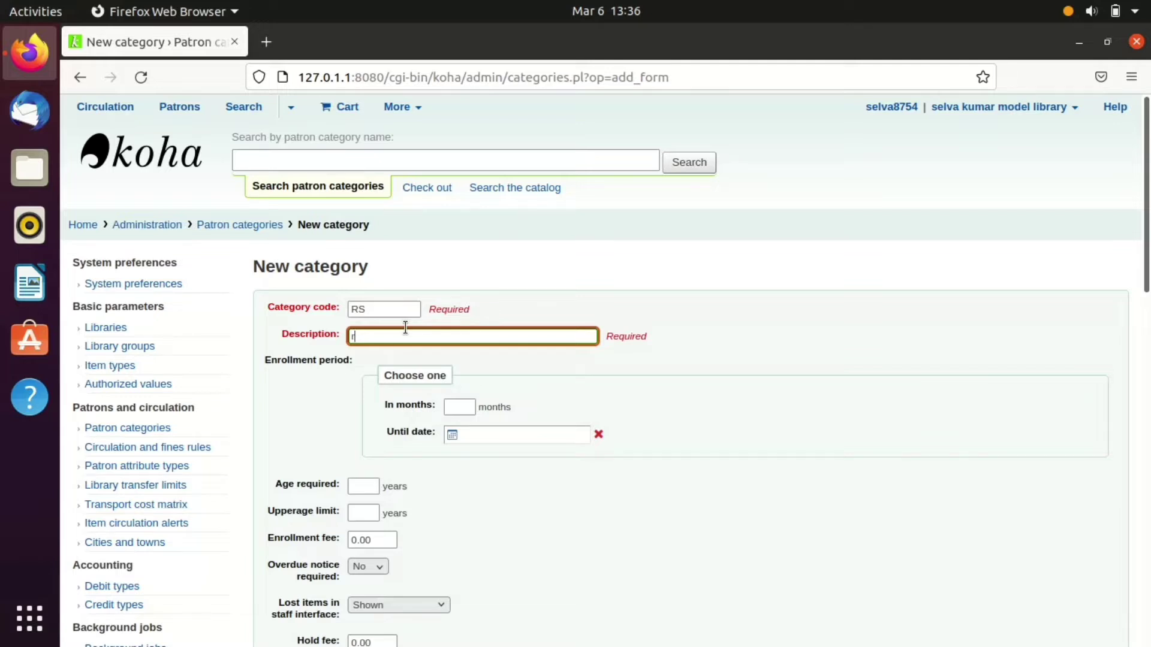
{"action": "type", "text": "e"}
{"action": "key", "text": "BackSpace"}
{"action": "type", "text": "esearch scholar"}
- Set the enrollment period to 48 months and the category type to Adult
{"action": "scroll", "coordinate": [585, 413], "scroll_direction": "down", "scroll_amount": 5}
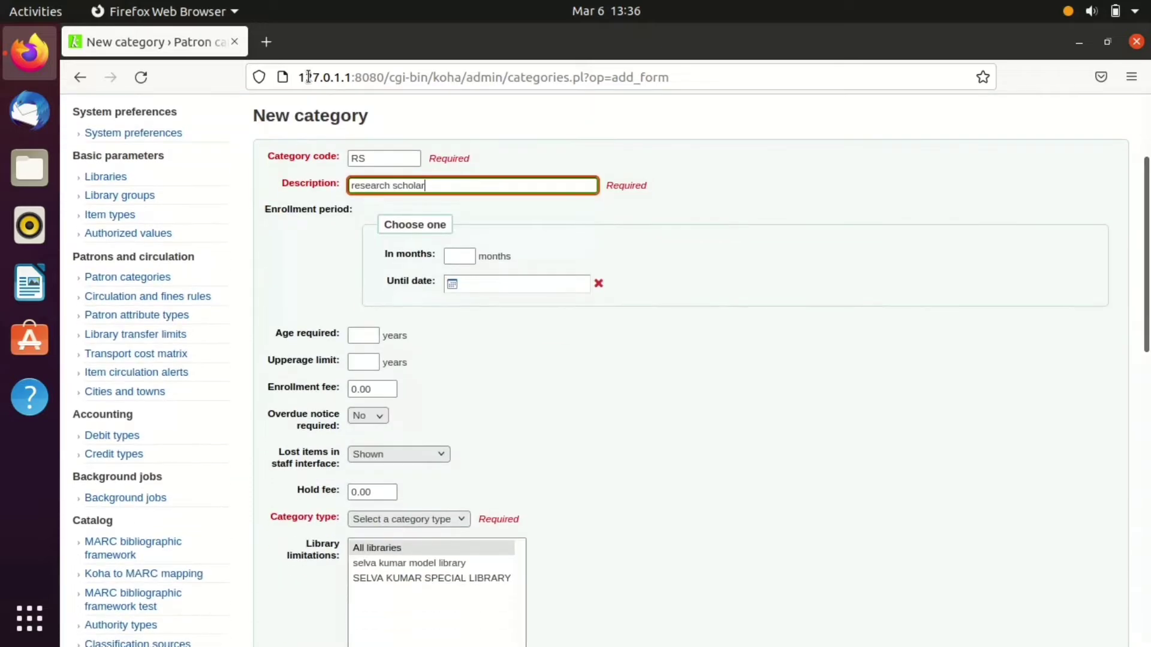
{"action": "left_click", "coordinate": [454, 253]}
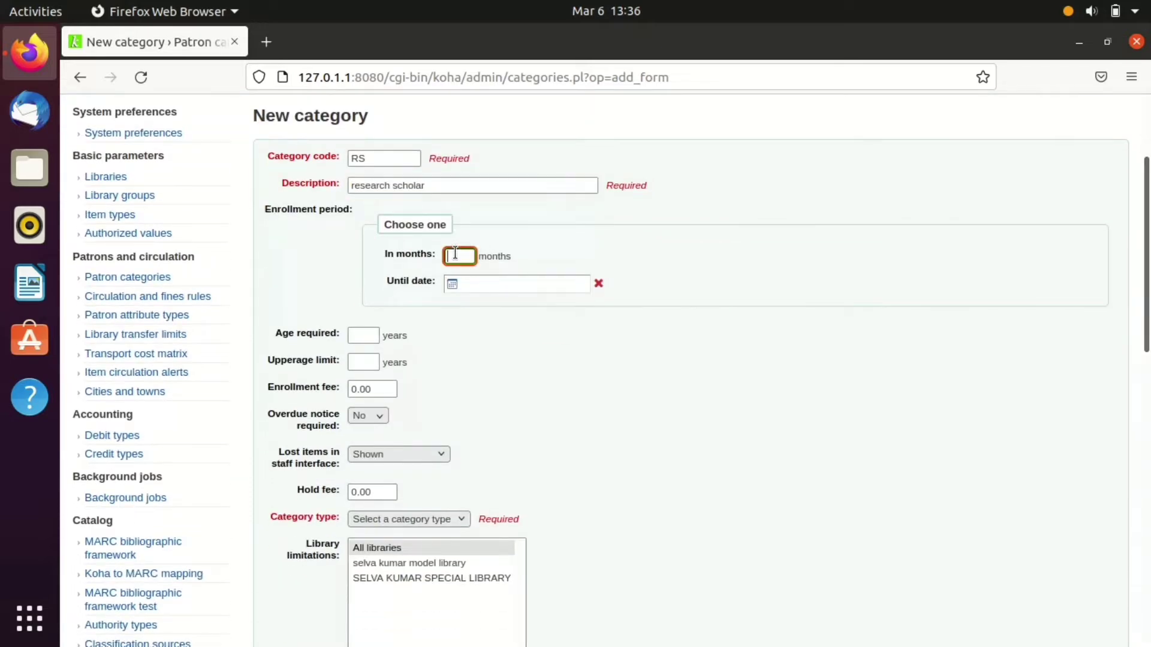
{"action": "type", "text": "48"}
{"action": "left_click", "coordinate": [610, 421]}
{"action": "left_click_drag", "start_coordinate": [1149, 223], "coordinate": [1149, 224]}
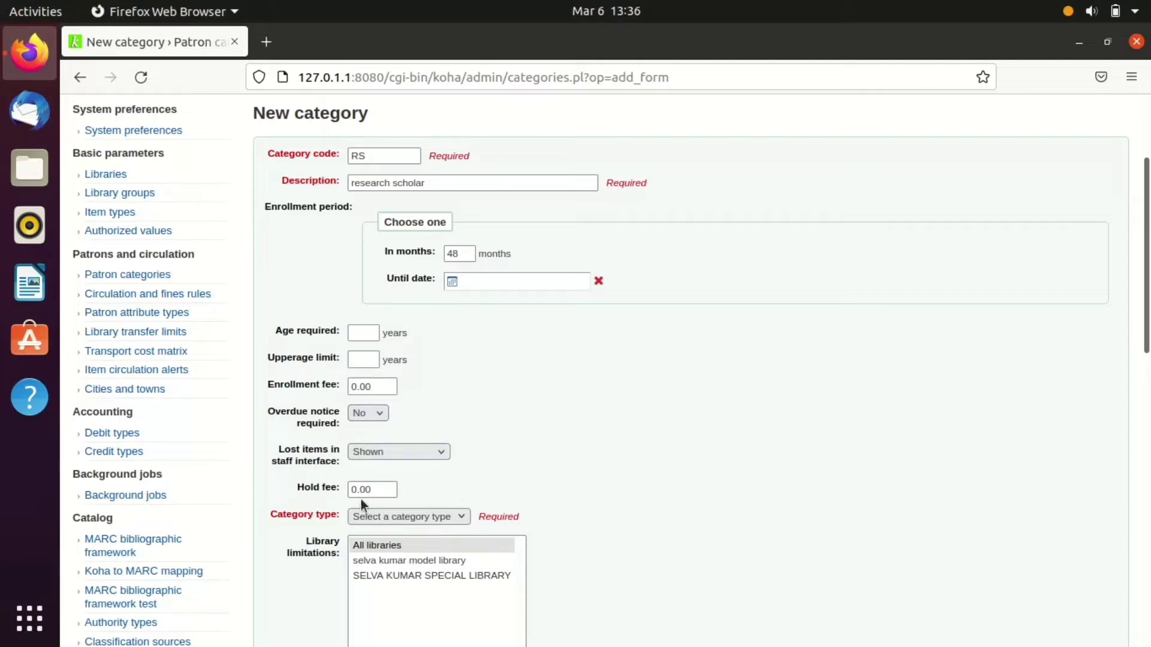
{"action": "left_click", "coordinate": [380, 520]}
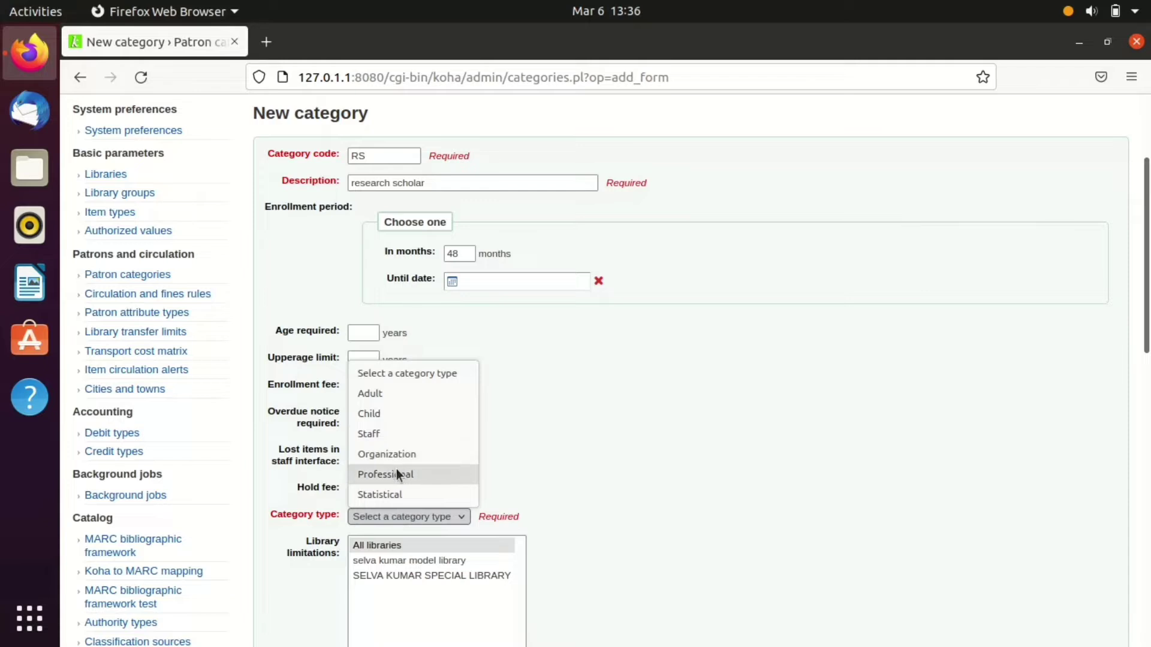
{"action": "left_click", "coordinate": [410, 404]}
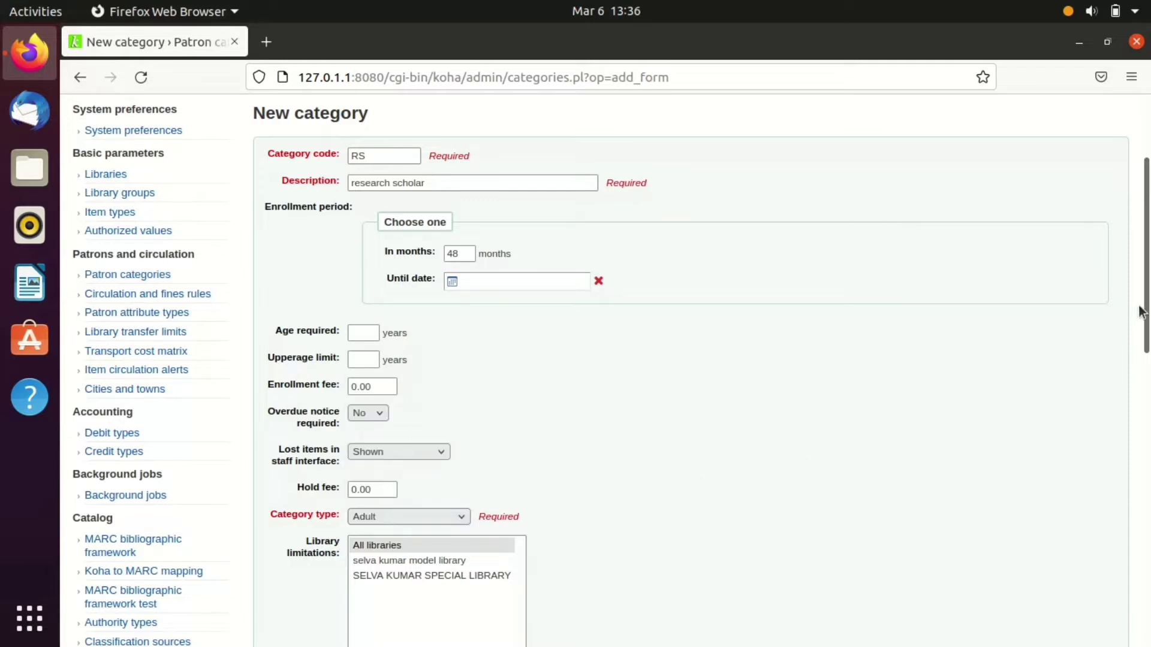
- Enable email for item due, advance notices, filled holds and hold reminders, then save the category
{"action": "scroll", "coordinate": [1142, 312], "scroll_direction": "down", "scroll_amount": 4}
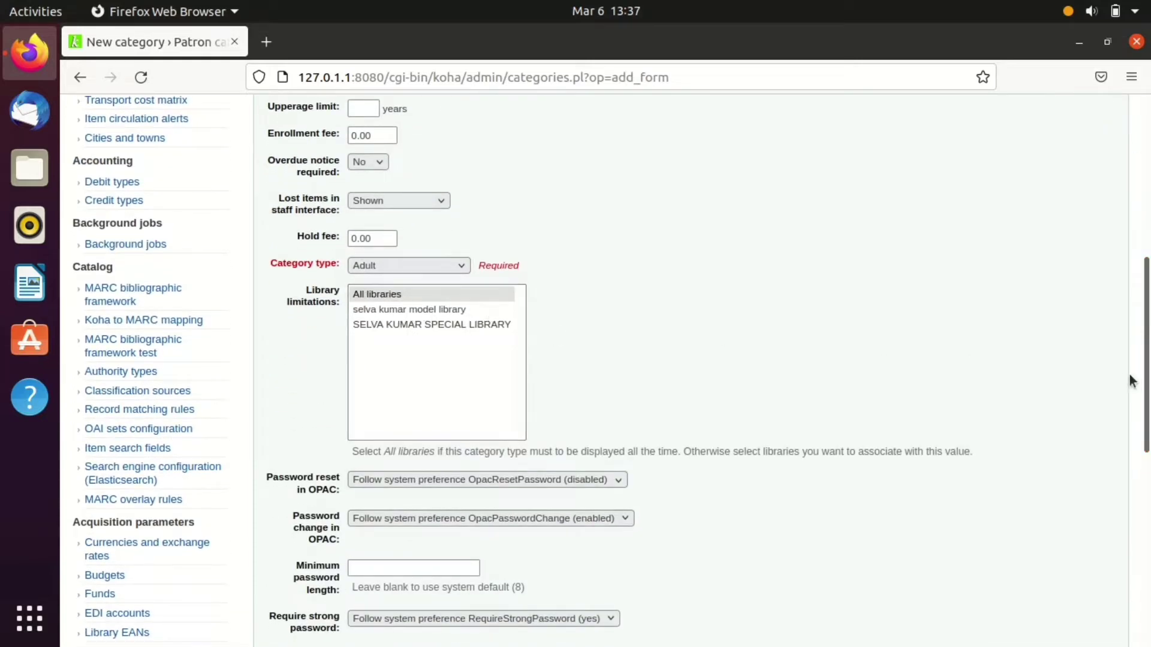
{"action": "scroll", "coordinate": [1135, 374], "scroll_direction": "down", "scroll_amount": 3}
{"action": "scroll", "coordinate": [1138, 374], "scroll_direction": "down", "scroll_amount": 1}
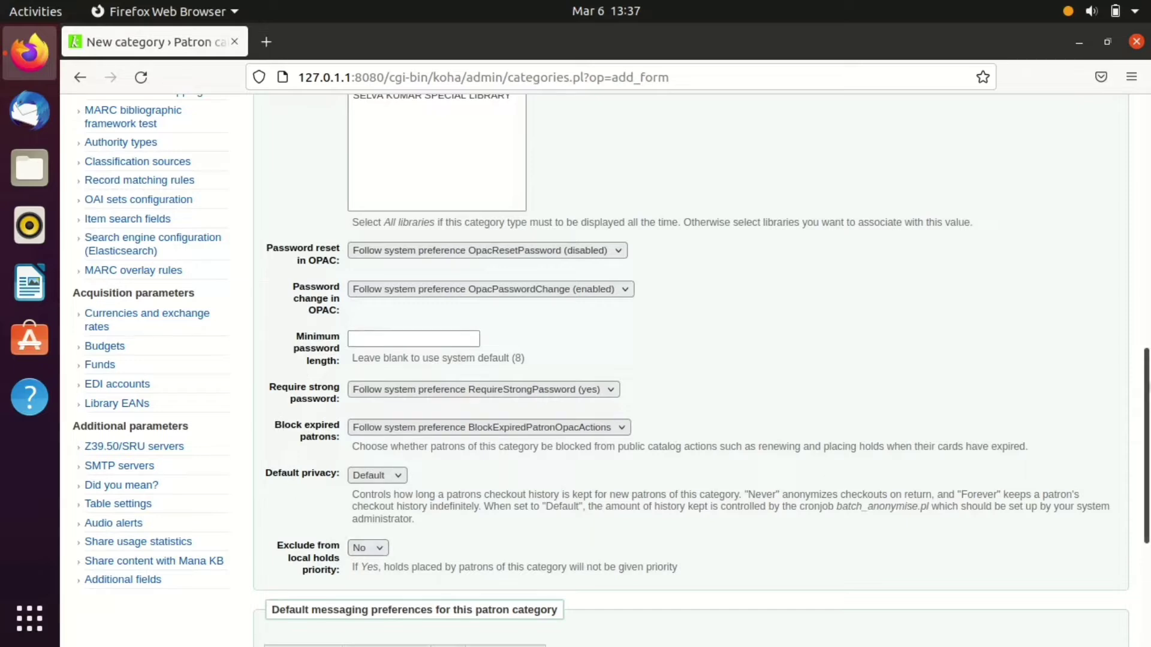
{"action": "scroll", "coordinate": [579, 528], "scroll_direction": "down", "scroll_amount": 4}
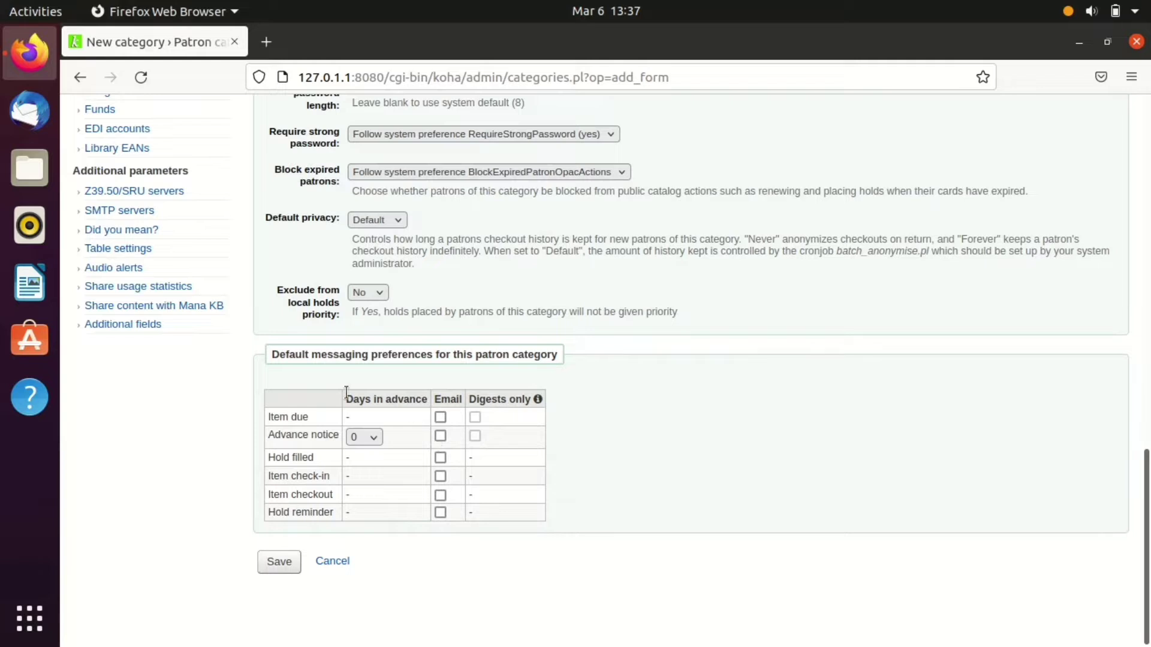
{"action": "left_click", "coordinate": [440, 418]}
{"action": "left_click", "coordinate": [440, 436]}
{"action": "left_click", "coordinate": [440, 458]}
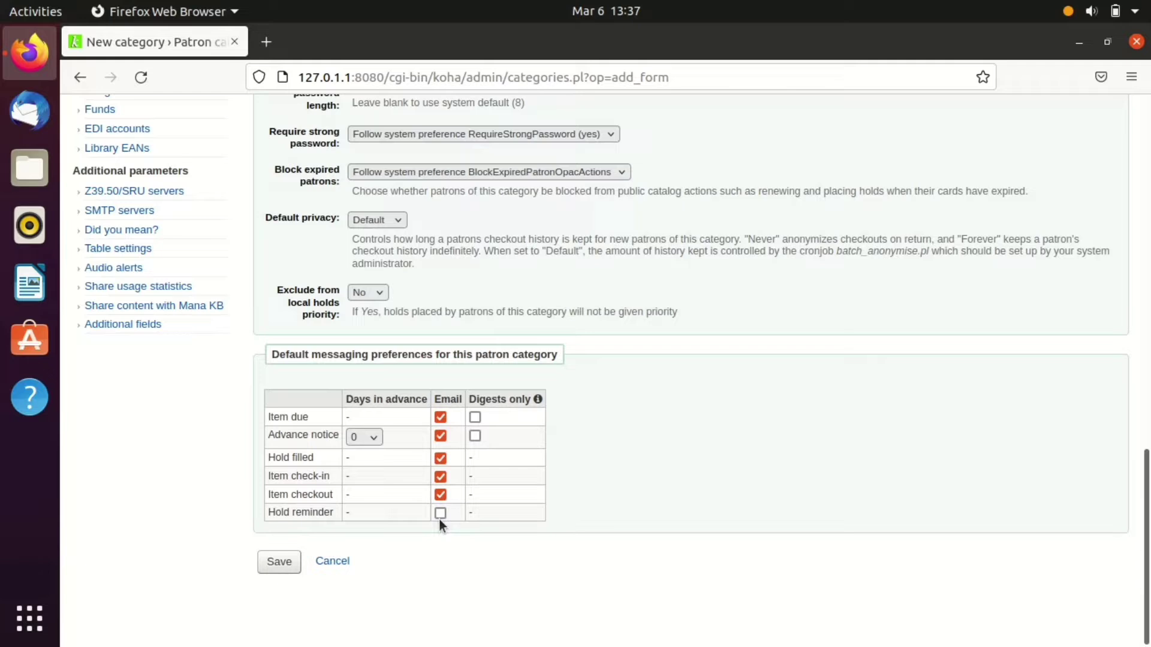
{"action": "left_click", "coordinate": [356, 437]}
{"action": "left_click", "coordinate": [372, 167]}
{"action": "left_click", "coordinate": [272, 565]}
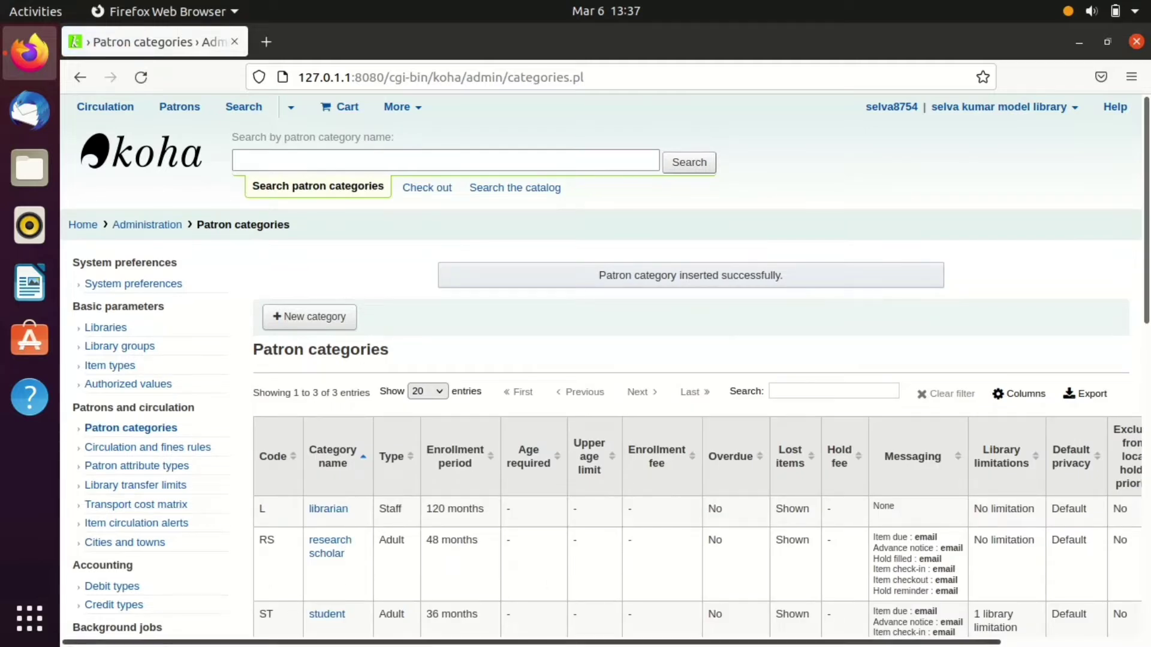
- Review the updated patron categories table, then return to the staff home page
{"action": "left_click_drag", "start_coordinate": [656, 642], "coordinate": [774, 646]}
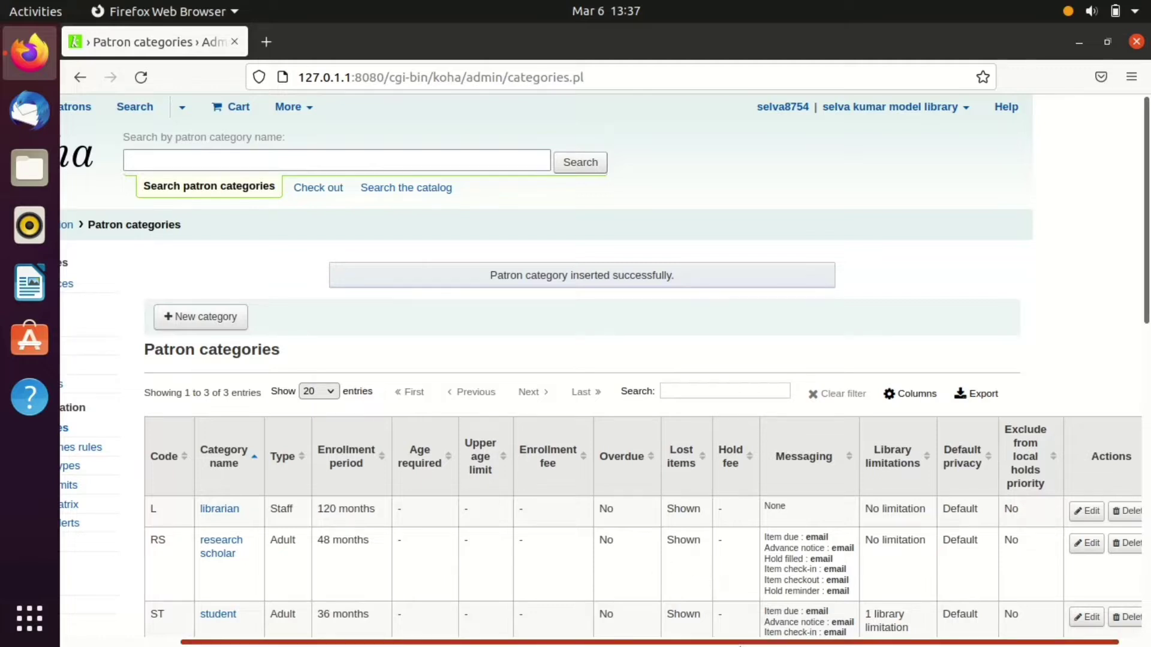
{"action": "left_click_drag", "start_coordinate": [768, 646], "coordinate": [788, 646]}
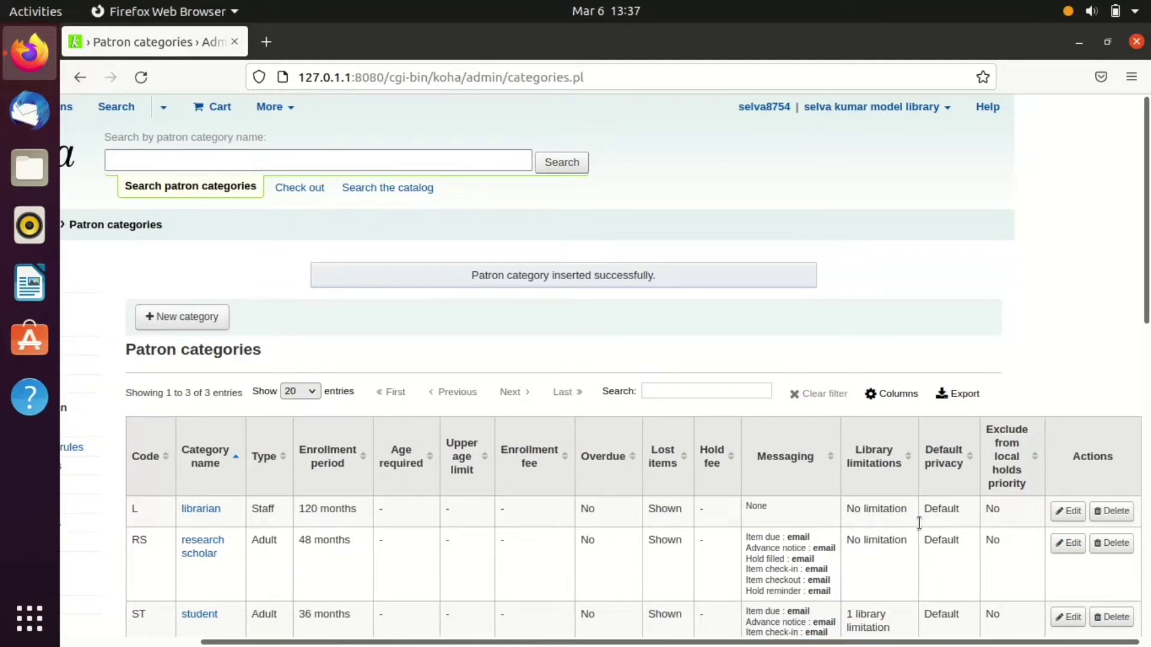
{"action": "scroll", "coordinate": [621, 456], "scroll_direction": "left", "scroll_amount": 4}
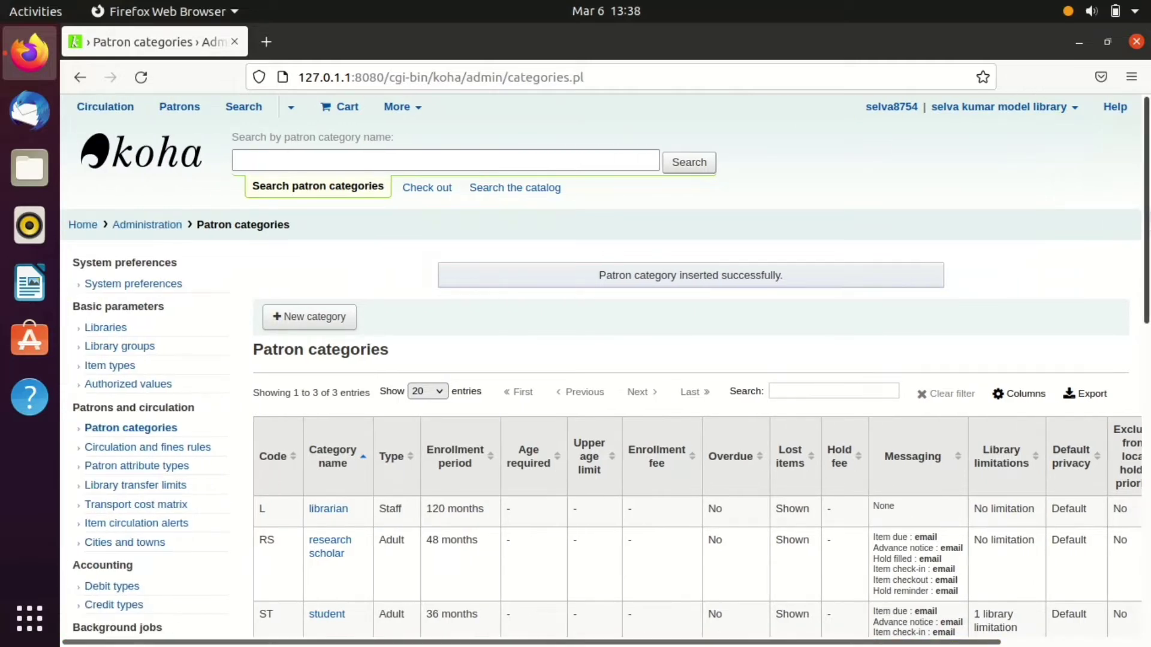
{"action": "scroll", "coordinate": [619, 451], "scroll_direction": "down", "scroll_amount": 5}
{"action": "scroll", "coordinate": [618, 451], "scroll_direction": "up", "scroll_amount": 4}
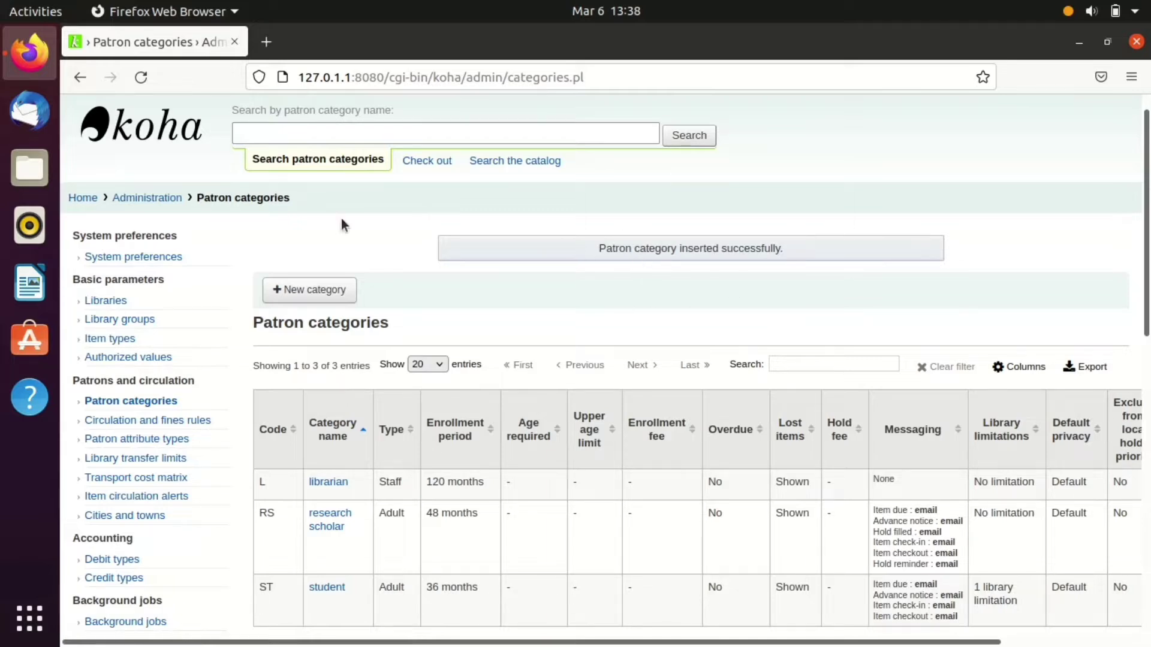
{"action": "left_click", "coordinate": [93, 201]}
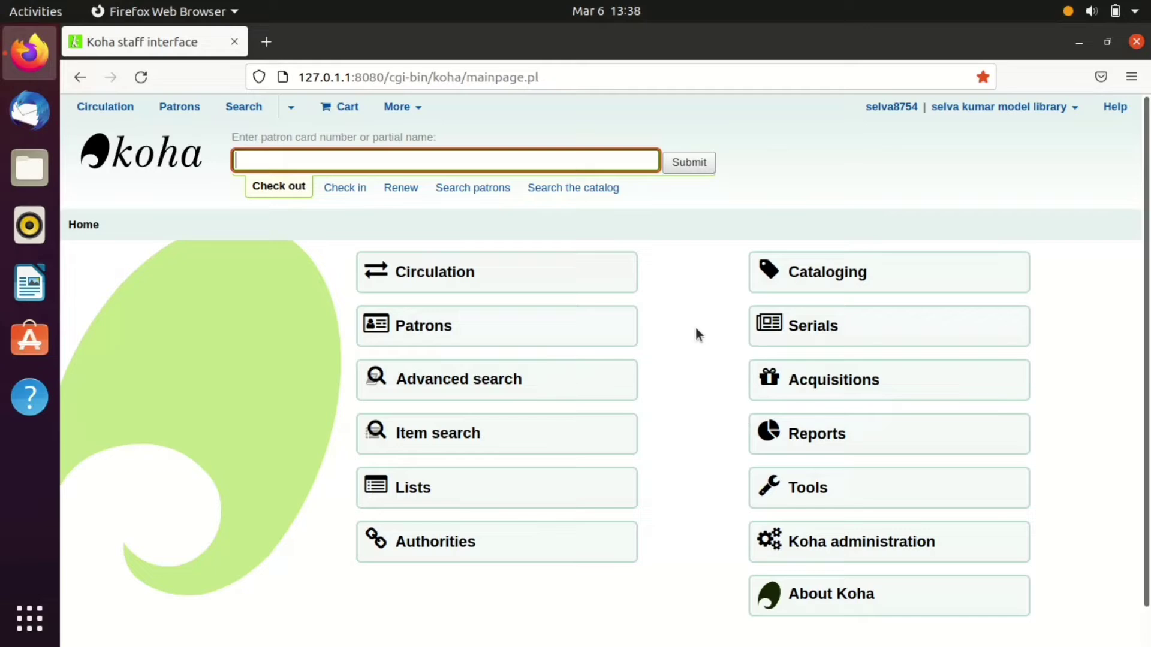
- In Patrons, start a new patron in the research scholar category
{"action": "left_click", "coordinate": [528, 327]}
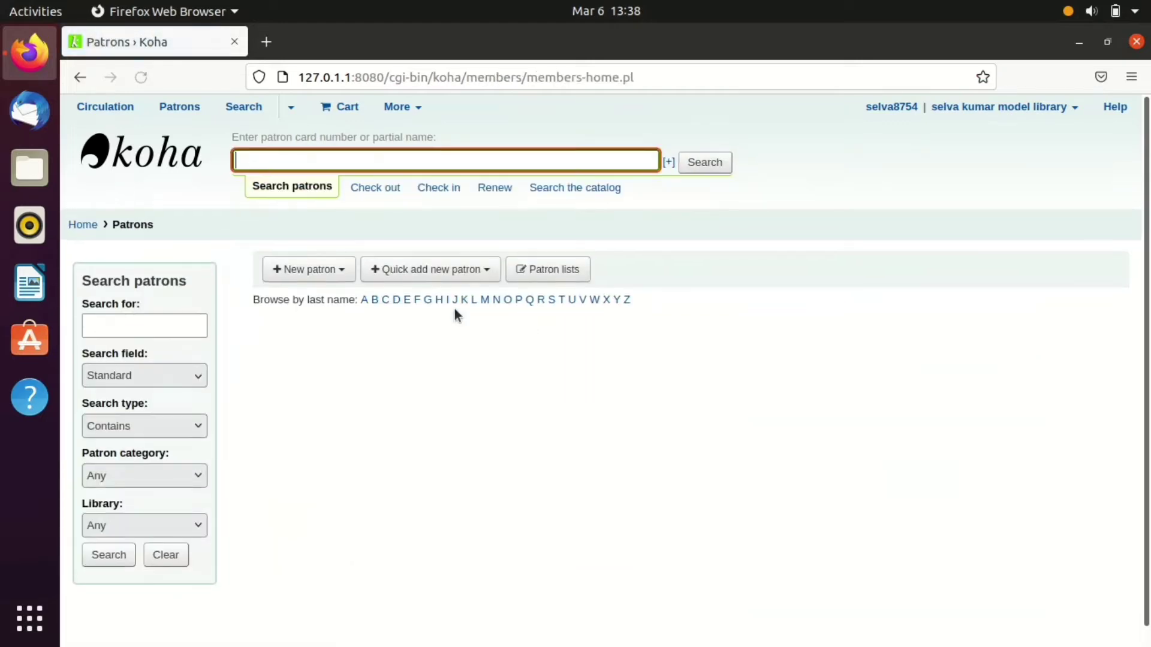
{"action": "left_click", "coordinate": [339, 271]}
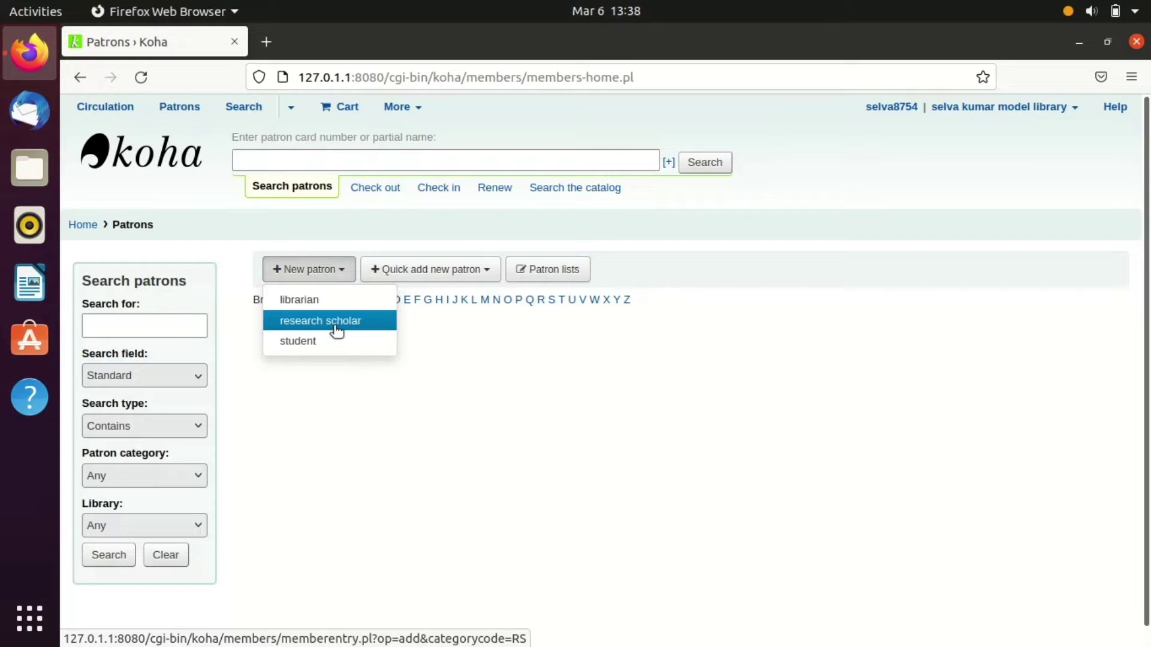
{"action": "left_click", "coordinate": [337, 330]}
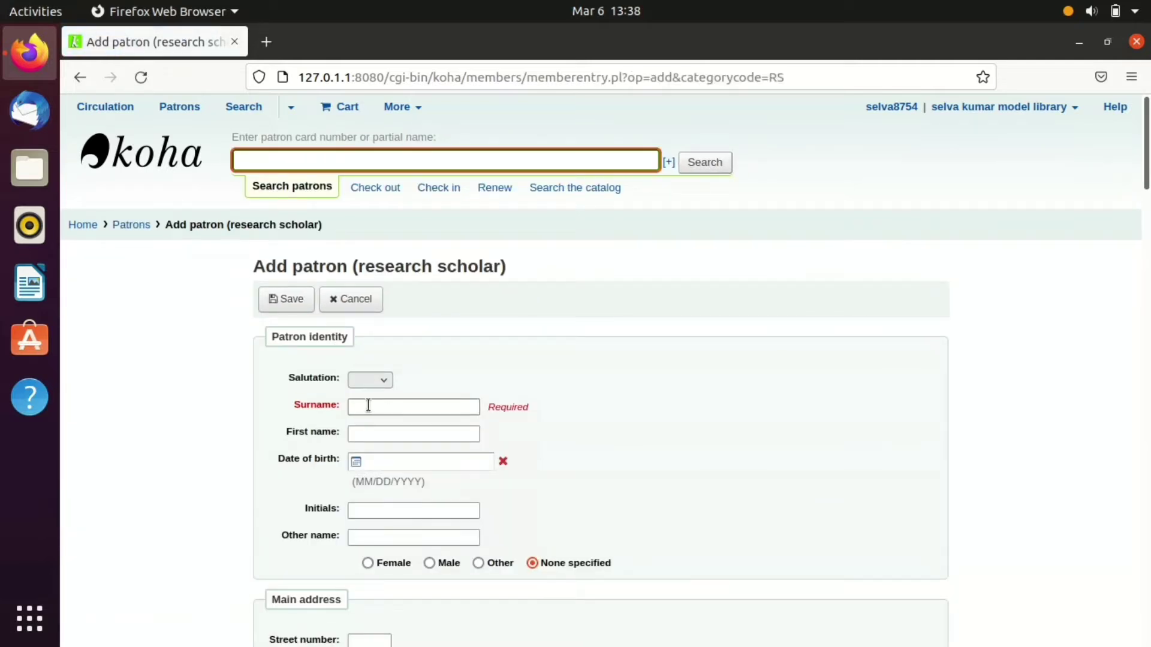
- Choose salutation Mr and enter the patron's surname and first name
{"action": "left_click", "coordinate": [368, 386]}
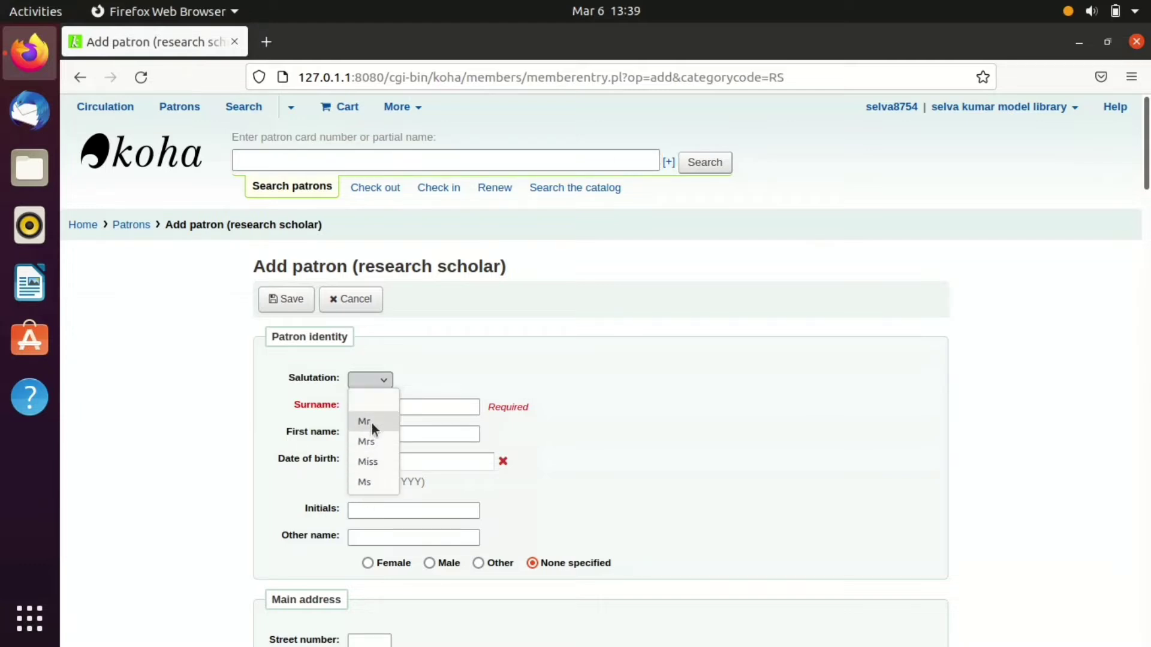
{"action": "left_click", "coordinate": [371, 422]}
{"action": "left_click", "coordinate": [372, 405]}
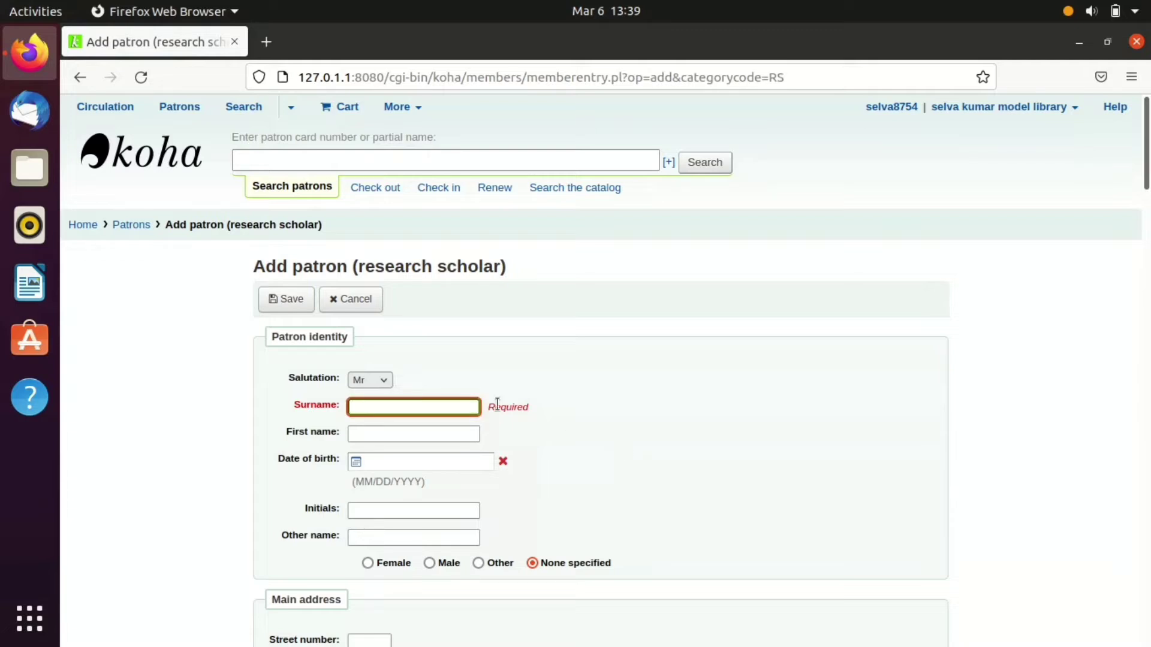
{"action": "left_click", "coordinate": [446, 430]}
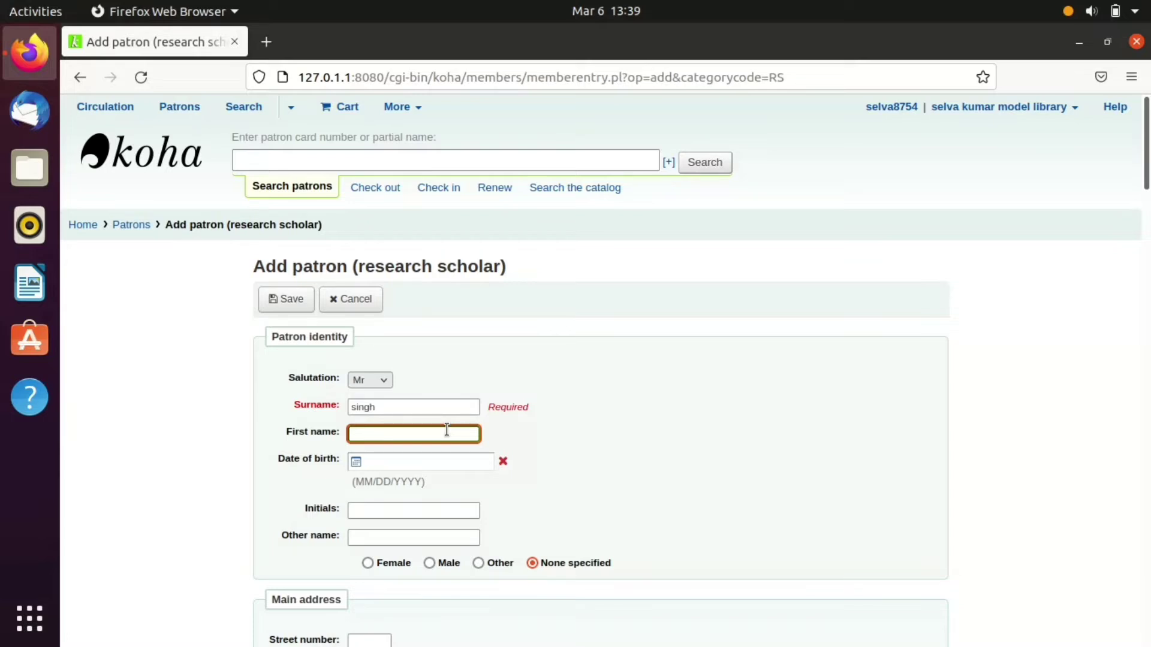
- Set the date of birth to 23 March 2000 in the calendar
{"action": "left_click", "coordinate": [374, 462]}
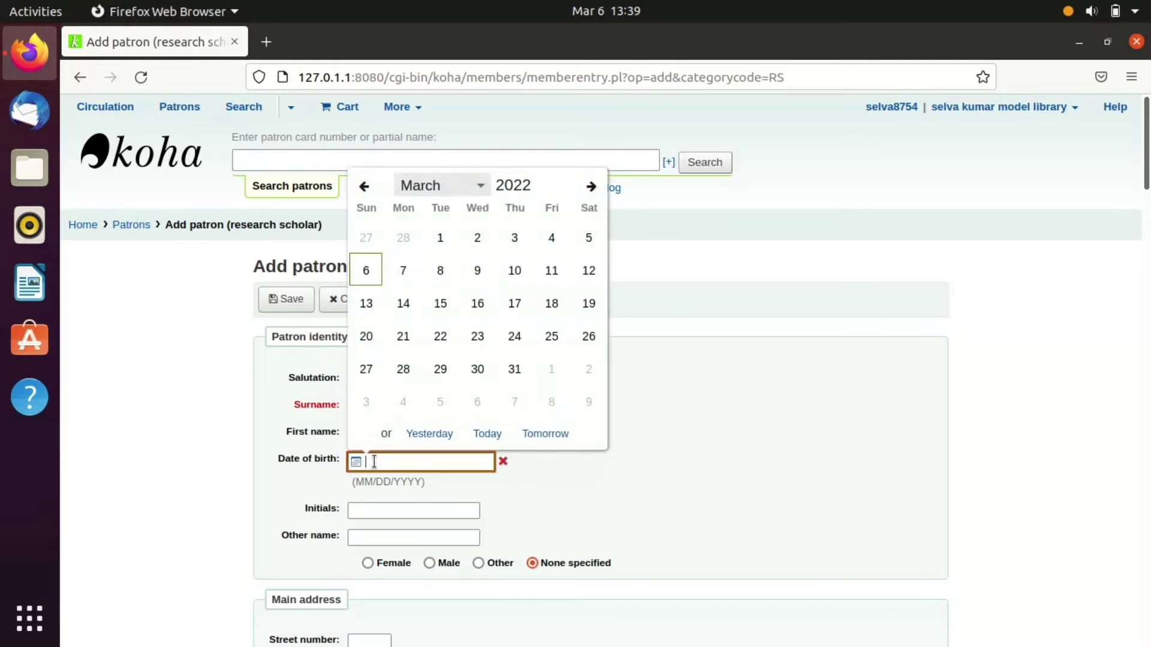
{"action": "left_click", "coordinate": [552, 187]}
{"action": "scroll", "coordinate": [553, 187], "scroll_direction": "up", "scroll_amount": 5}
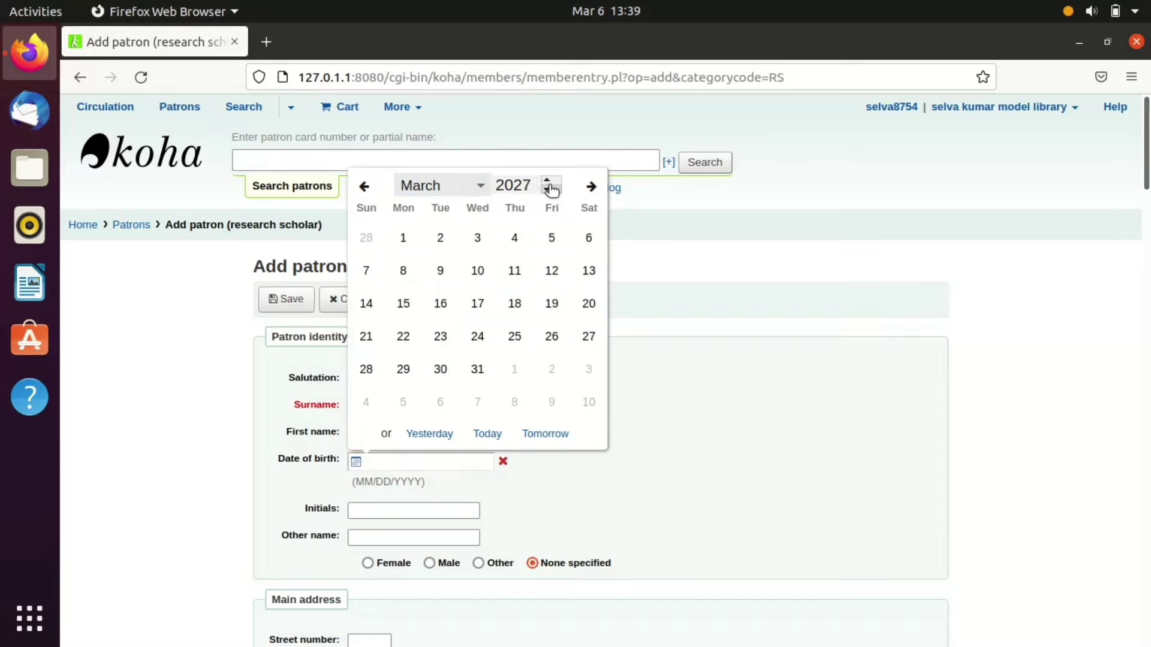
{"action": "scroll", "coordinate": [552, 190], "scroll_direction": "down", "scroll_amount": 12}
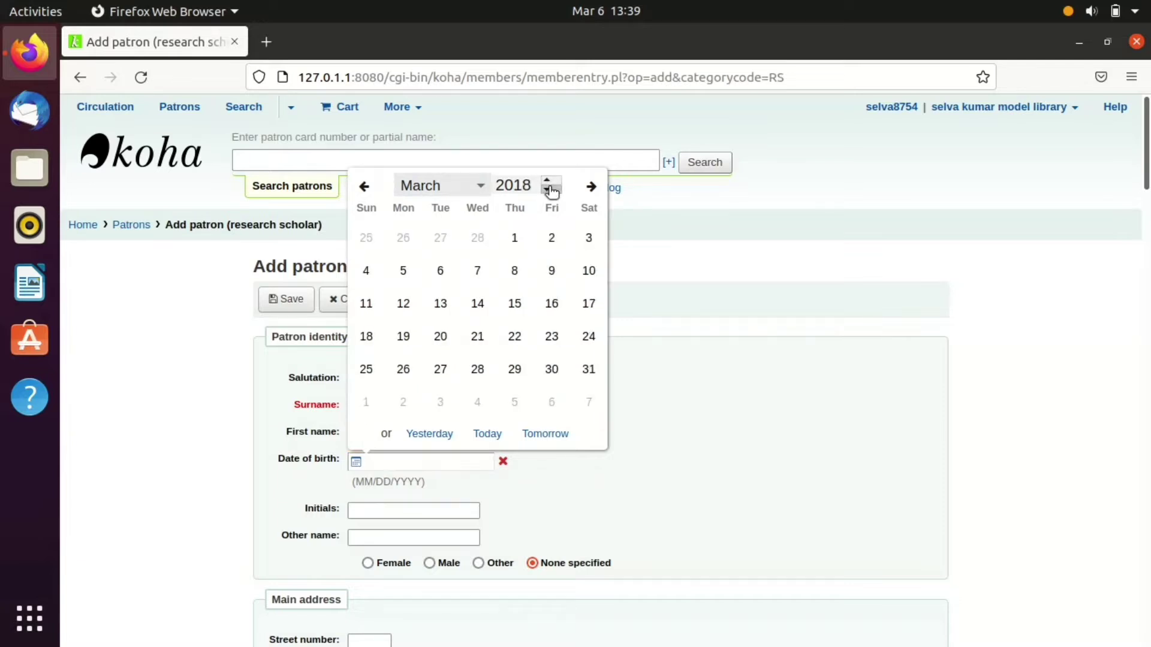
{"action": "scroll", "coordinate": [552, 190], "scroll_direction": "down", "scroll_amount": 10}
{"action": "scroll", "coordinate": [553, 190], "scroll_direction": "down", "scroll_amount": 4}
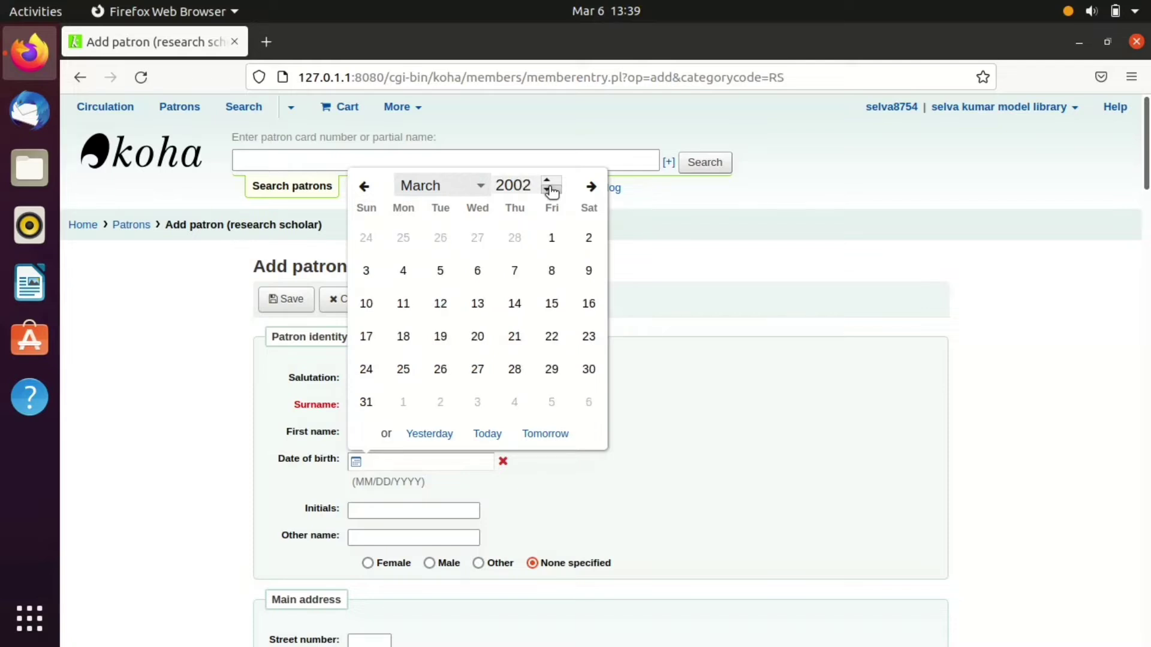
{"action": "scroll", "coordinate": [552, 190], "scroll_direction": "down", "scroll_amount": 1}
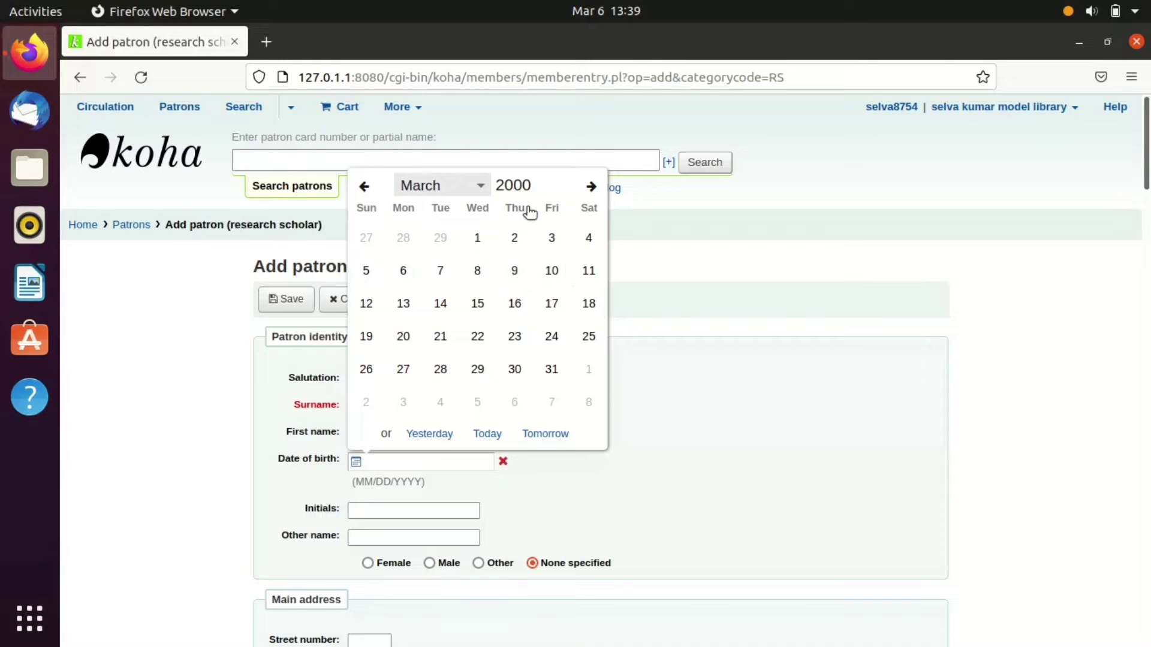
{"action": "left_click", "coordinate": [508, 336]}
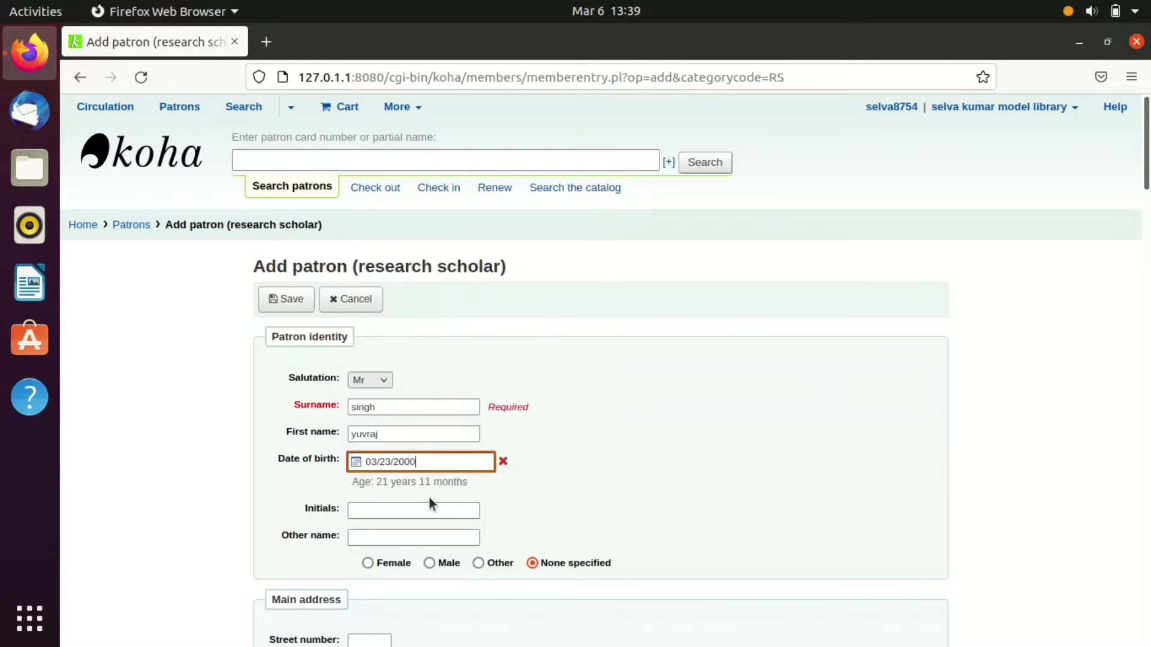
{"action": "scroll", "coordinate": [893, 391], "scroll_direction": "down", "scroll_amount": 3}
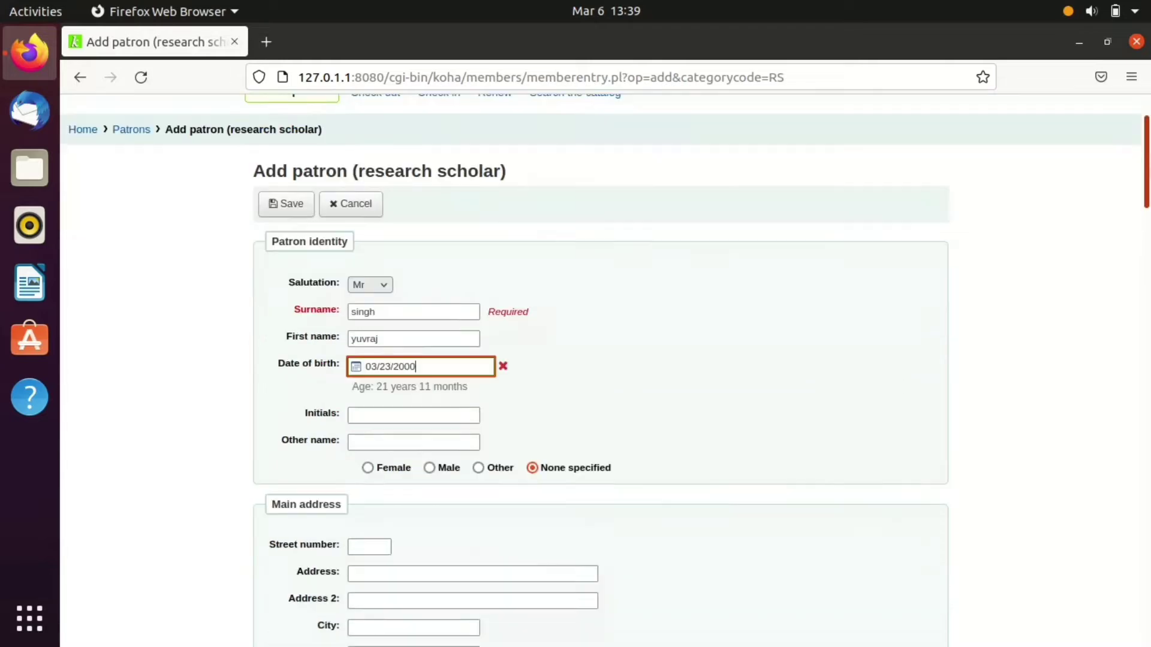
{"action": "scroll", "coordinate": [1066, 211], "scroll_direction": "down", "scroll_amount": 4}
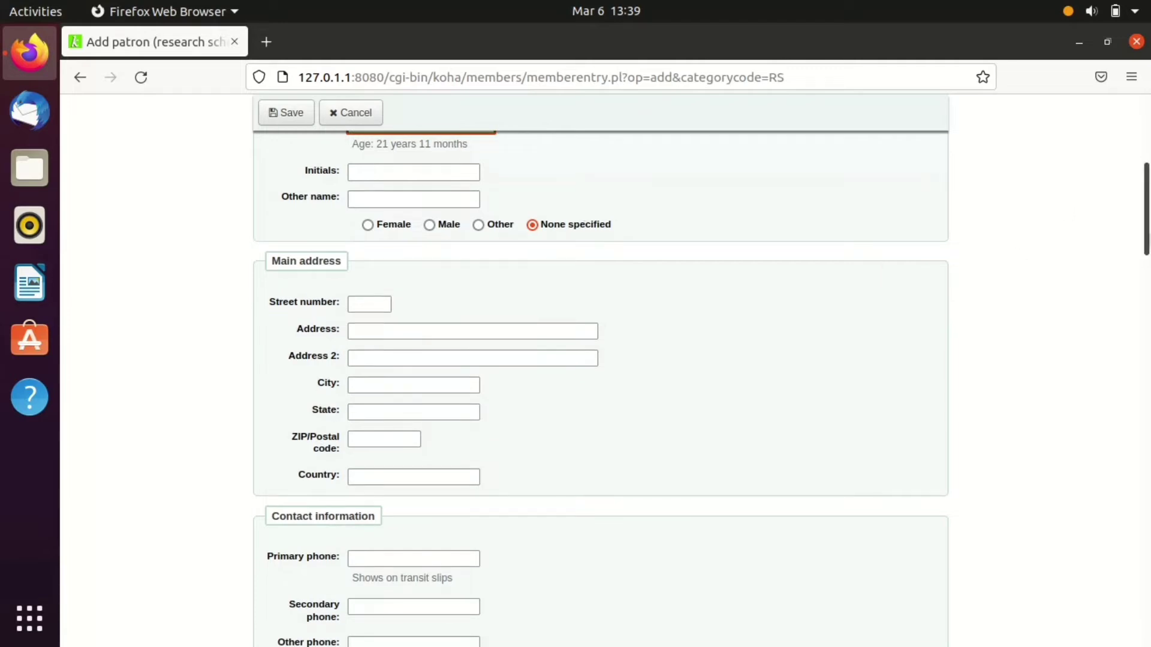
{"action": "scroll", "coordinate": [382, 372], "scroll_direction": "up", "scroll_amount": 2}
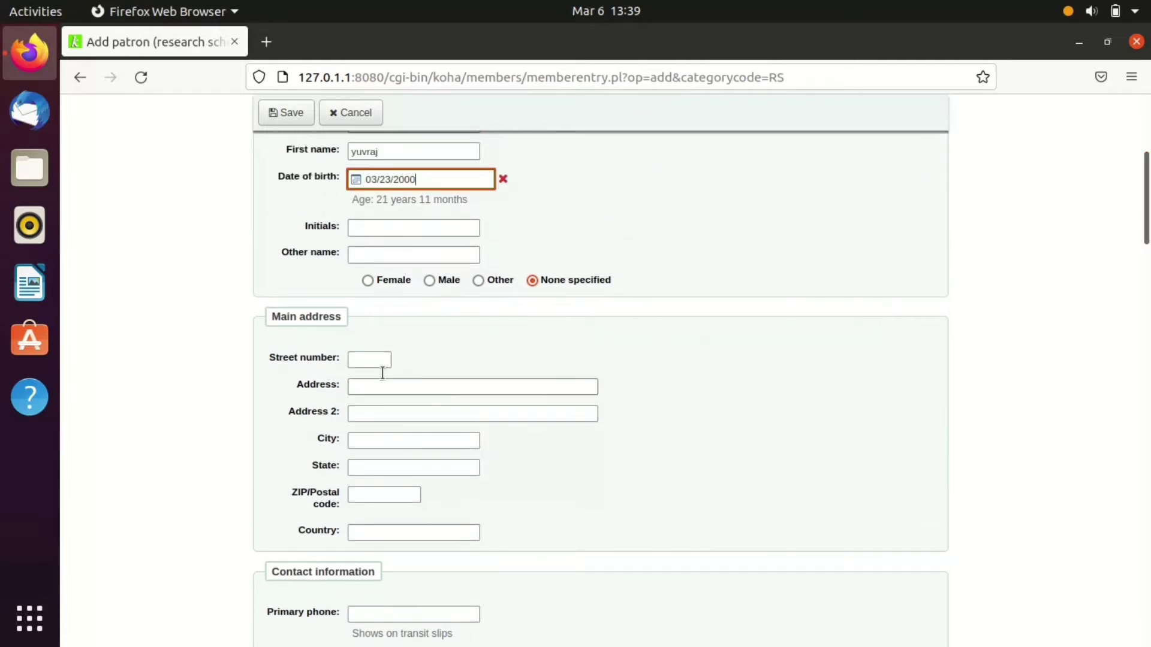
- Enter the patron's initials and set gender to Male
{"action": "left_click", "coordinate": [371, 223]}
{"action": "type", "text": "s"}
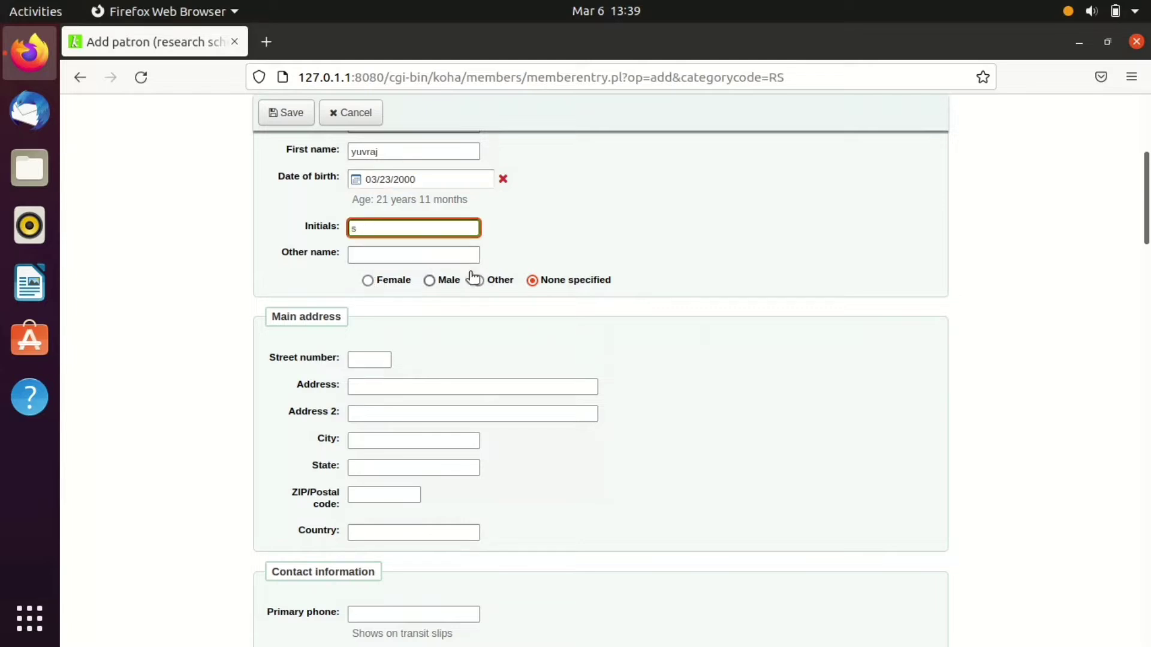
{"action": "left_click", "coordinate": [430, 281]}
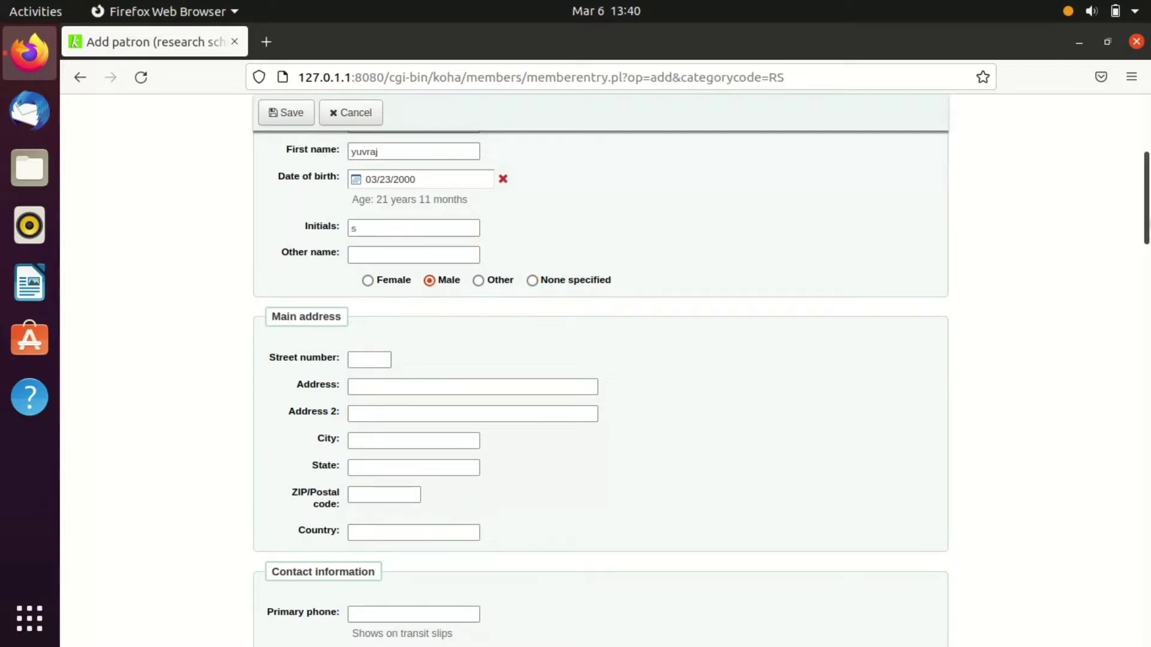
{"action": "scroll", "coordinate": [1031, 263], "scroll_direction": "down", "scroll_amount": 5}
{"action": "scroll", "coordinate": [1030, 259], "scroll_direction": "up", "scroll_amount": 3}
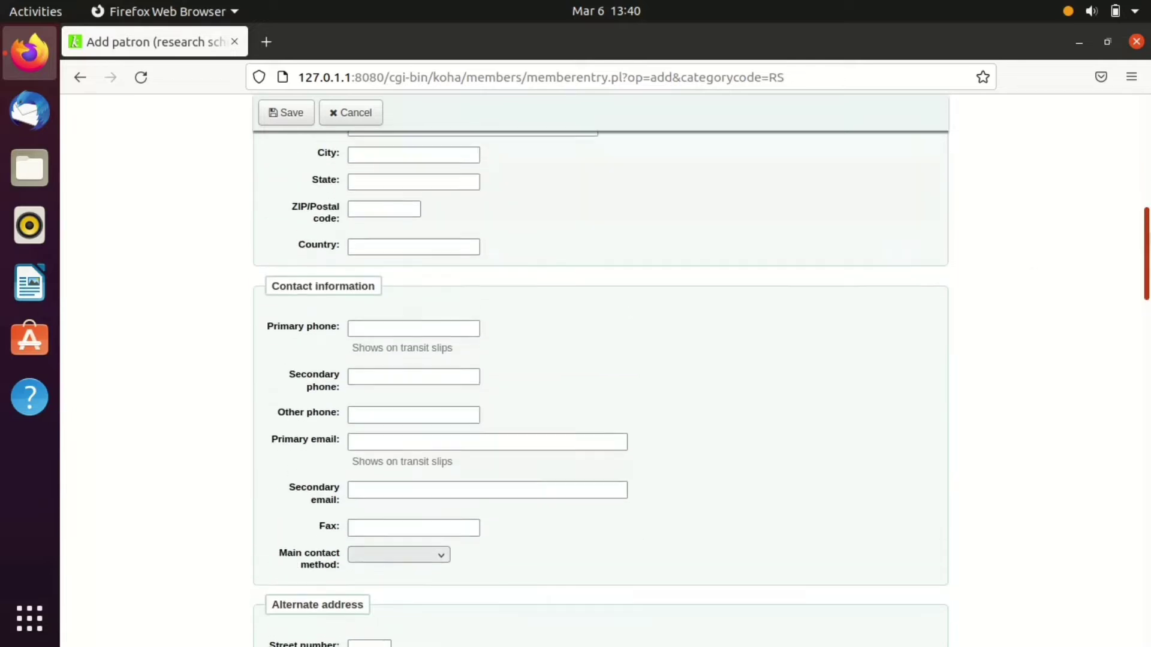
{"action": "scroll", "coordinate": [429, 239], "scroll_direction": "up", "scroll_amount": 1}
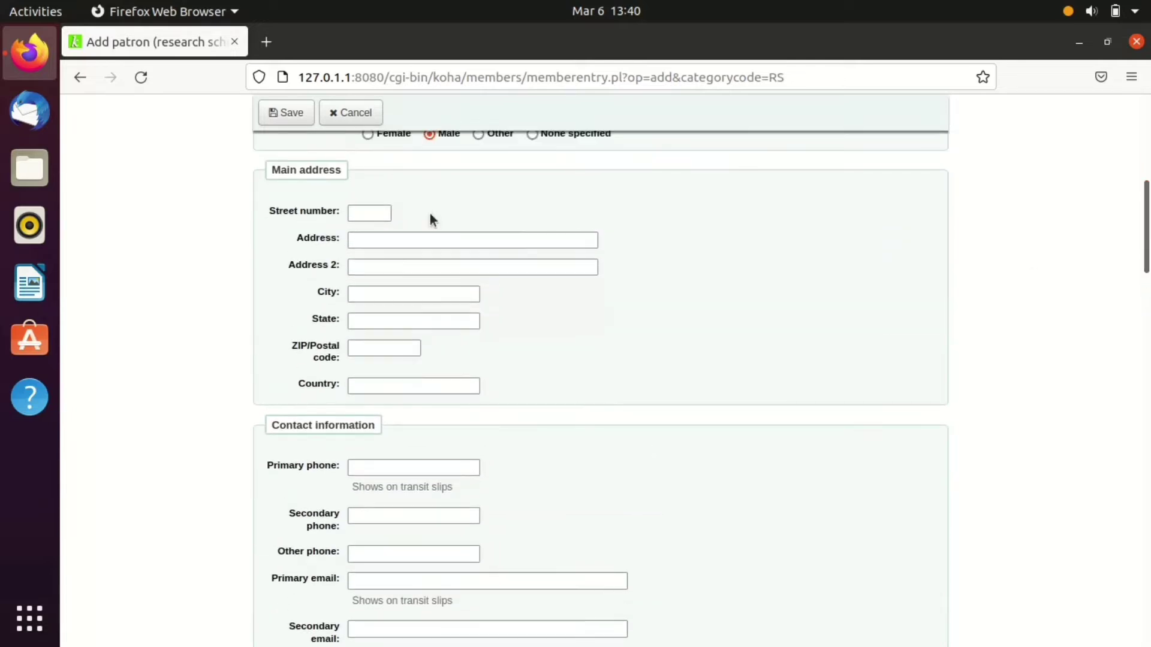
- Fill in the street number and both address lines of the main address
{"action": "left_click", "coordinate": [361, 211]}
{"action": "left_click", "coordinate": [372, 212]}
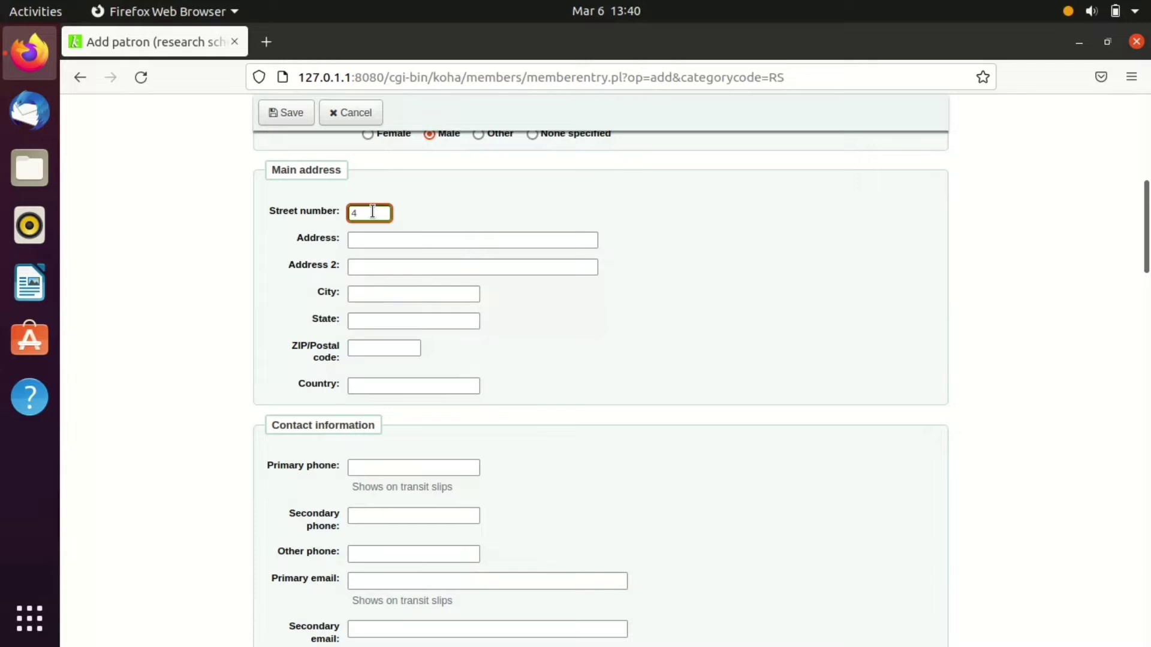
{"action": "left_click", "coordinate": [379, 241]}
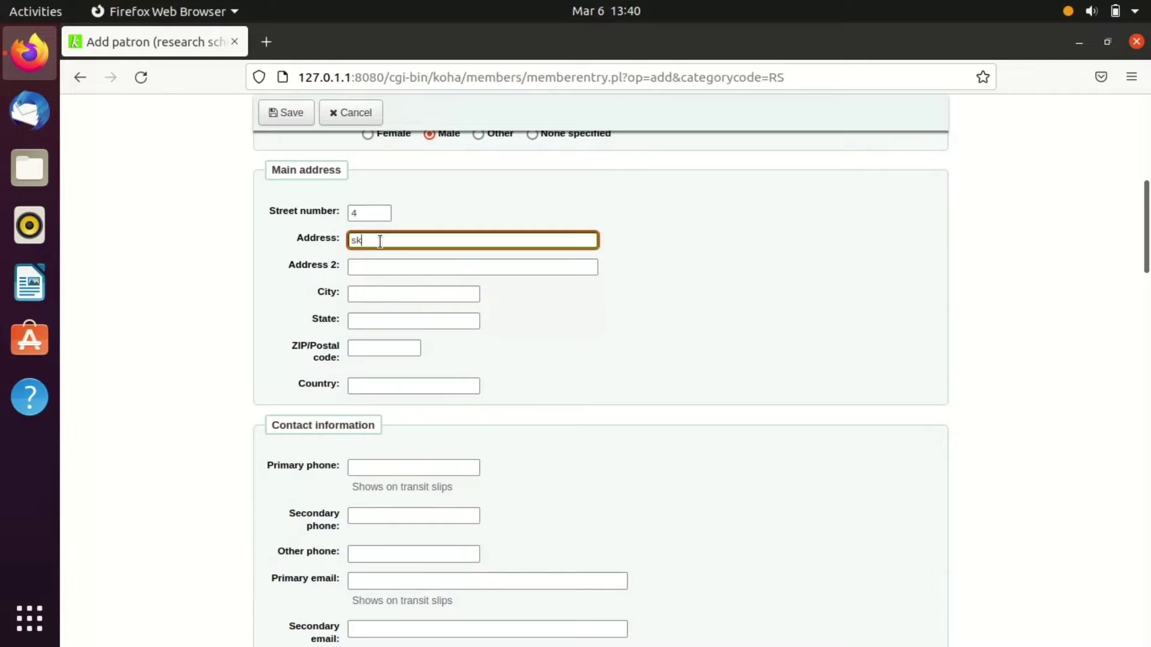
{"action": "left_click", "coordinate": [380, 264]}
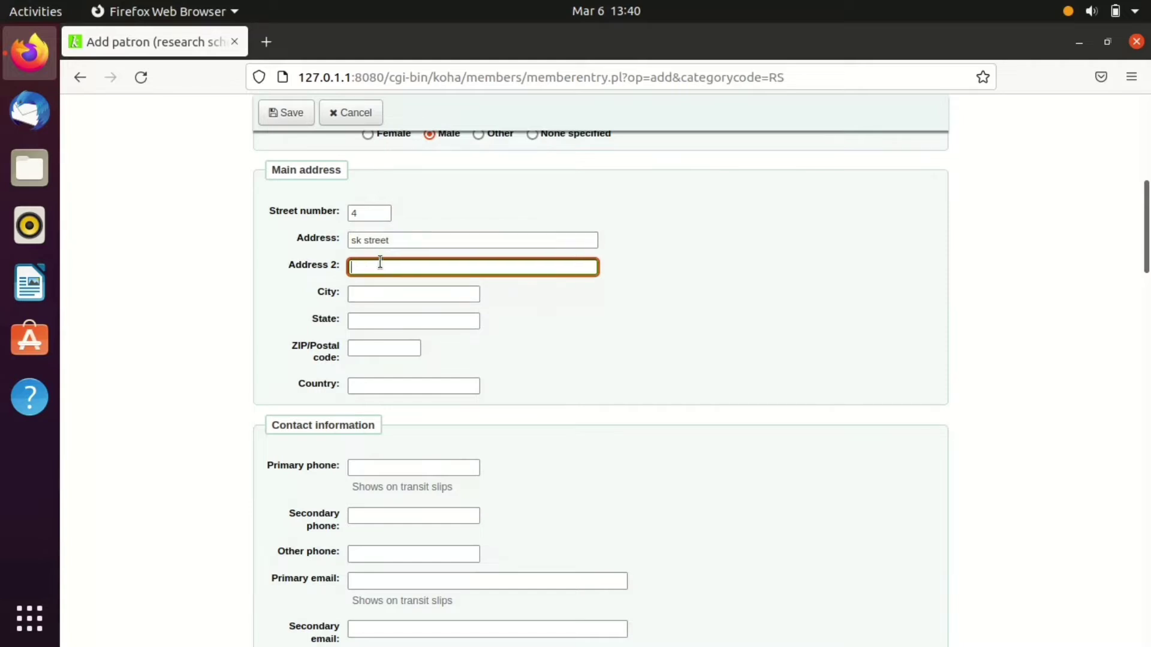
- Complete the main address with city, state, ZIP code and country
{"action": "left_click", "coordinate": [388, 292]}
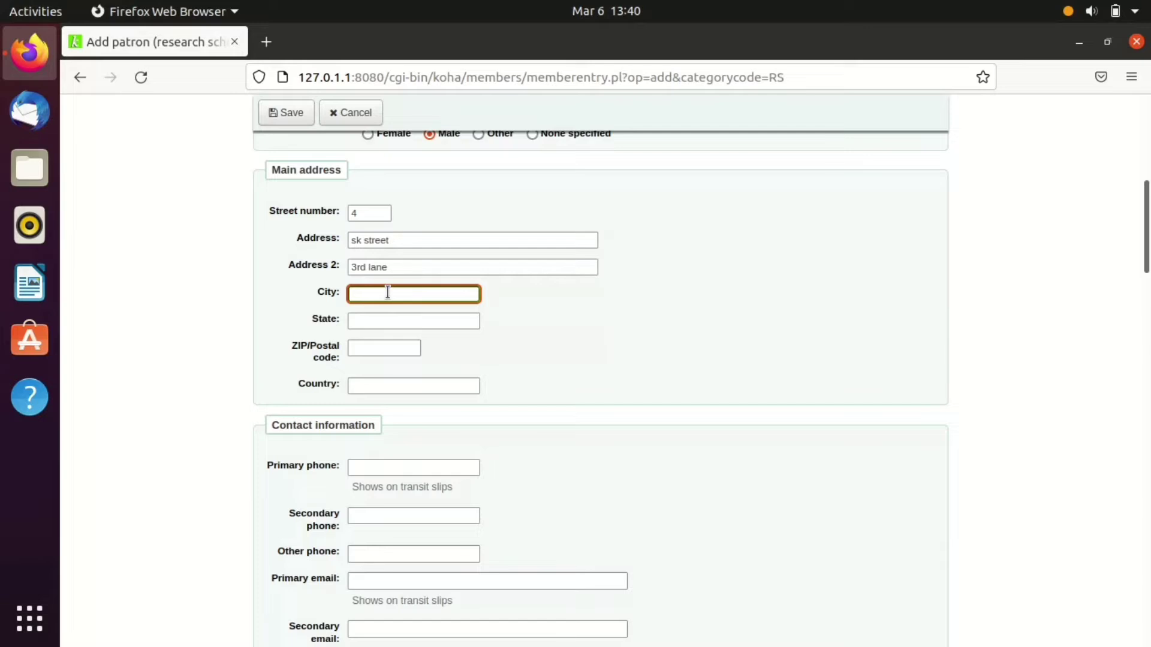
{"action": "type", "text": "tnvl"}
{"action": "left_click", "coordinate": [388, 321]}
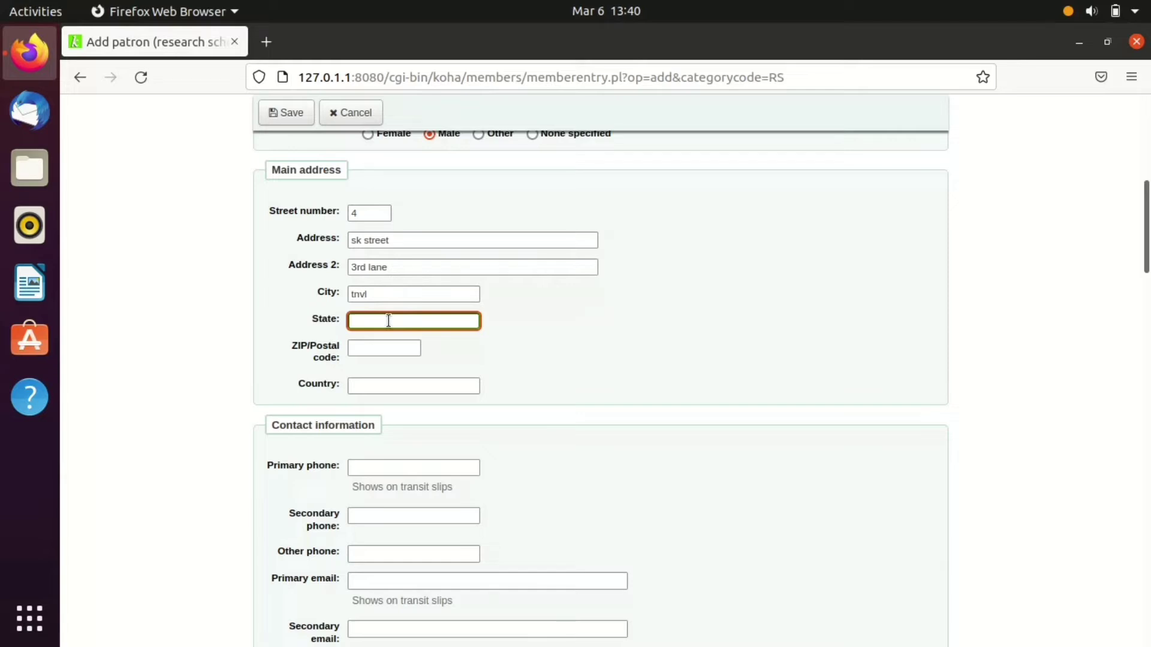
{"action": "type", "text": "Naa"}
{"action": "key", "text": "BackSpace"}
{"action": "type", "text": "galand"}
{"action": "left_click", "coordinate": [363, 347]}
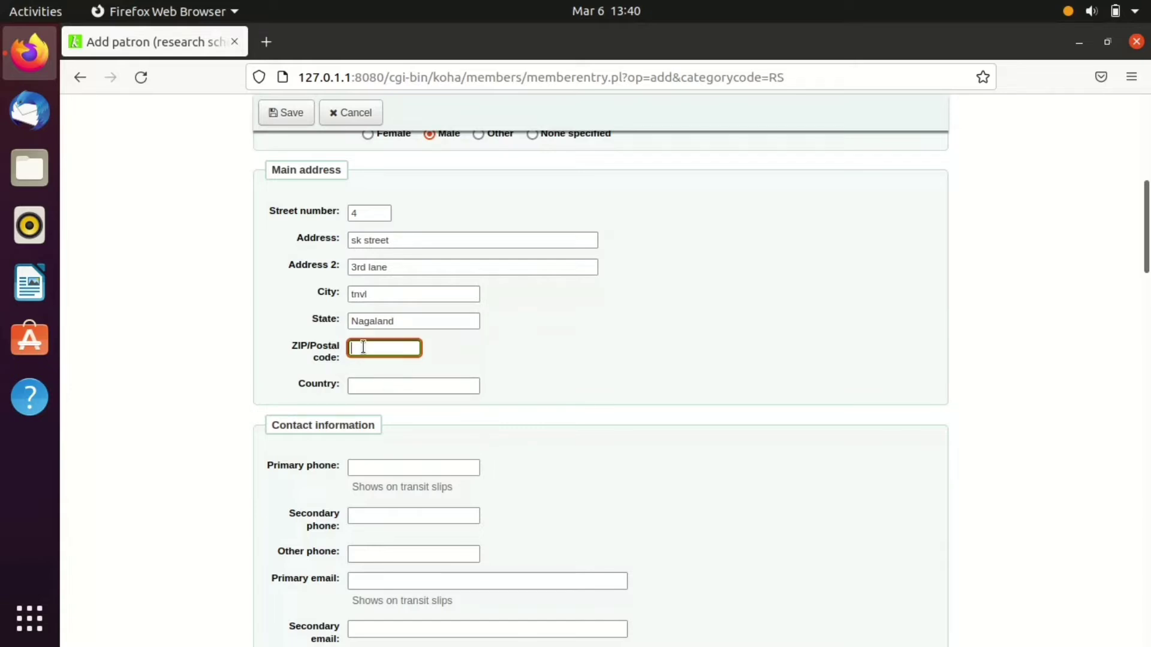
{"action": "type", "text": "300021"}
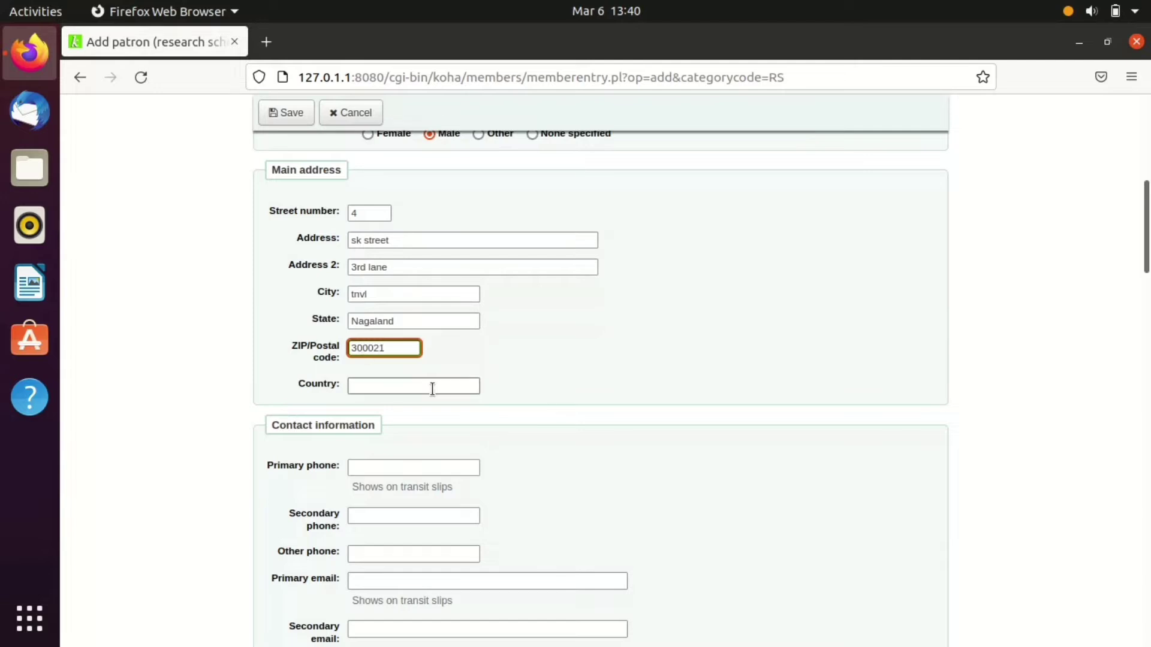
{"action": "left_click", "coordinate": [413, 384]}
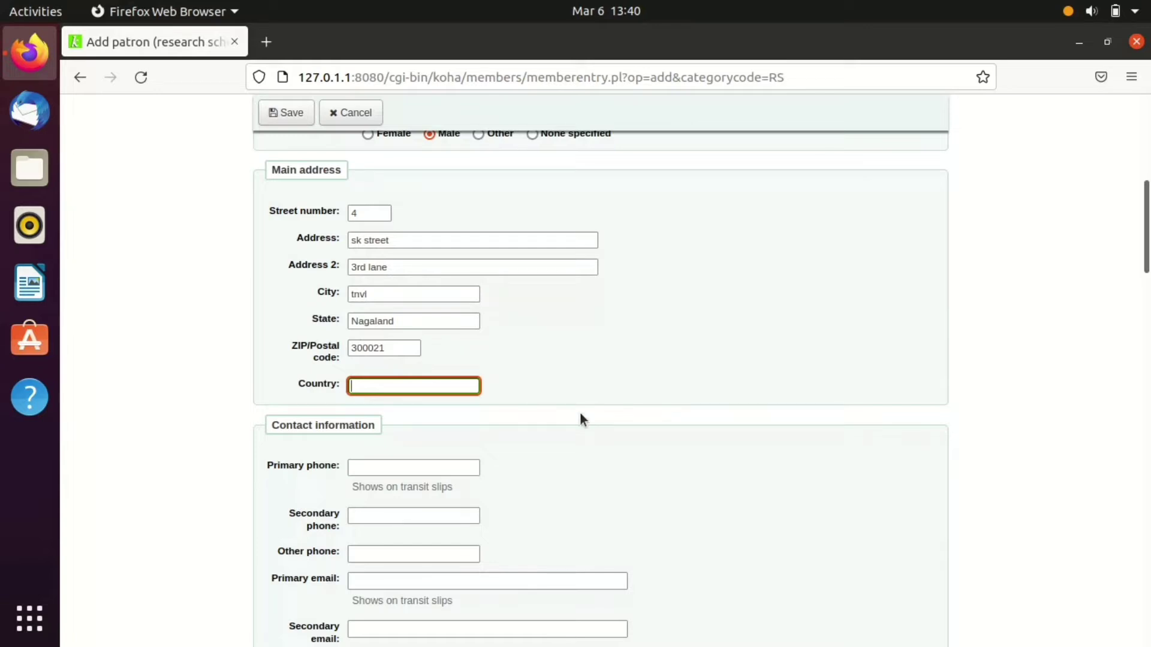
{"action": "type", "text": "INDIA"}
- Enter the patron's primary phone number
{"action": "scroll", "coordinate": [591, 408], "scroll_direction": "down", "scroll_amount": 3}
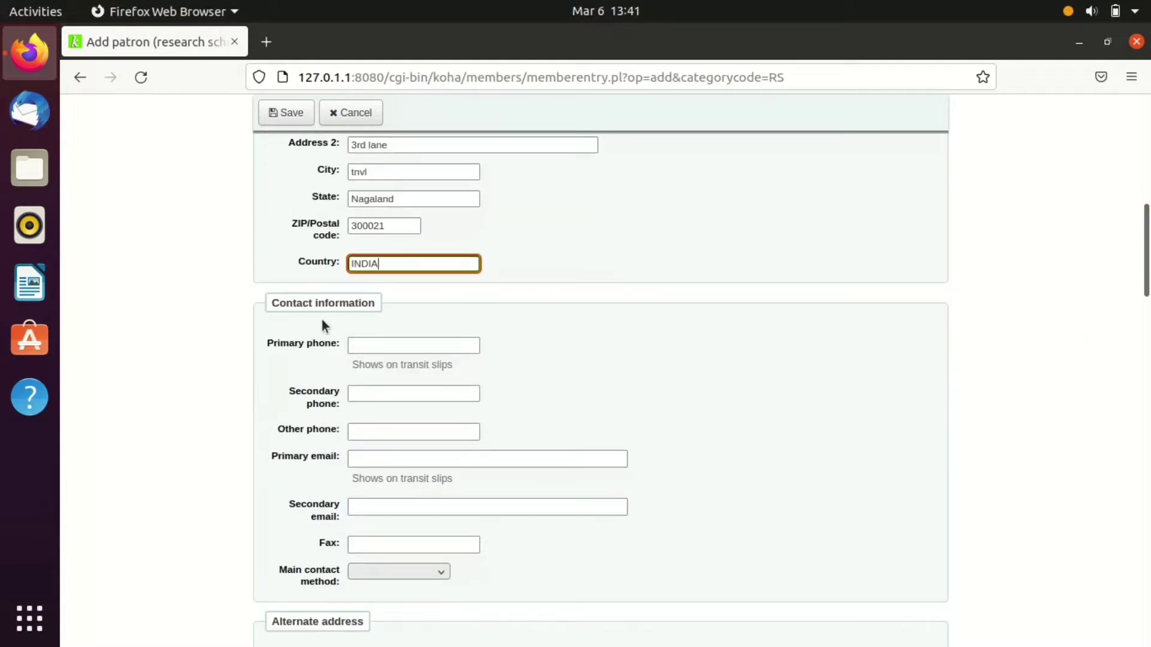
{"action": "left_click", "coordinate": [416, 347]}
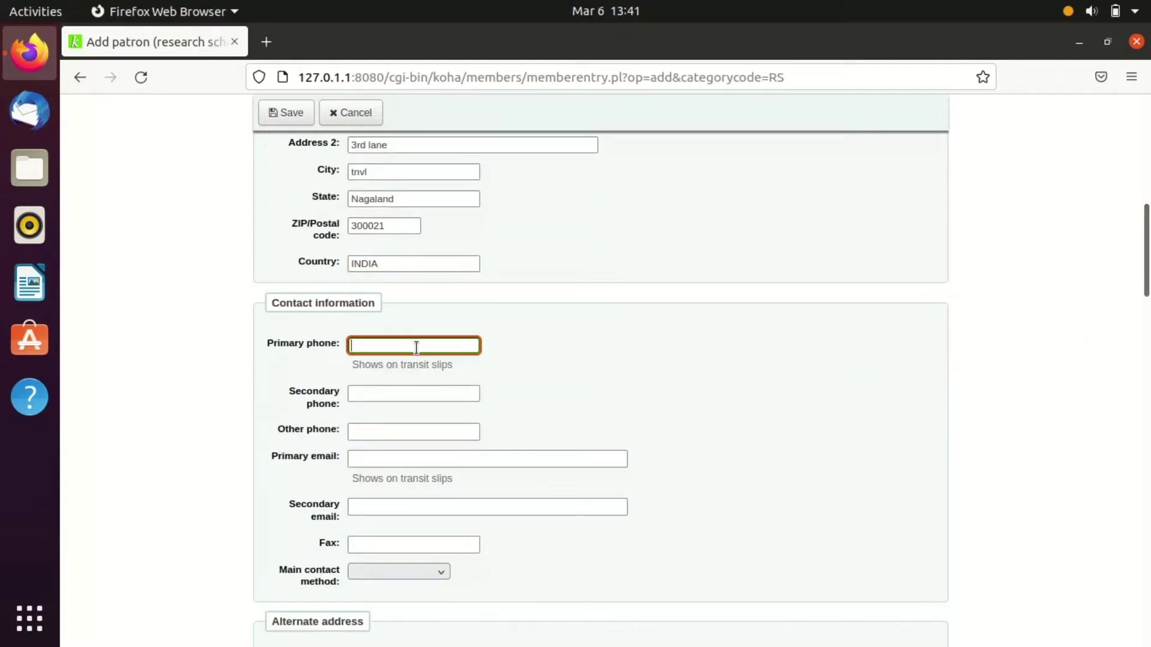
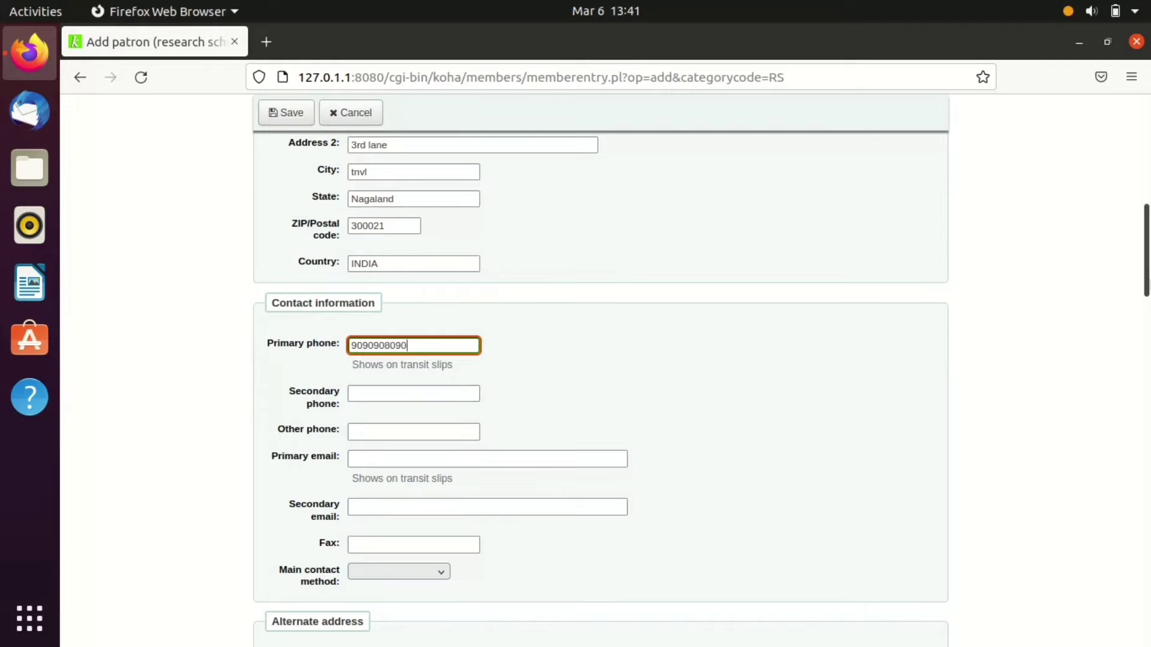
- Fill in the patron's primary email address
{"action": "scroll", "coordinate": [1105, 367], "scroll_direction": "down", "scroll_amount": 3}
{"action": "left_click", "coordinate": [380, 293]}
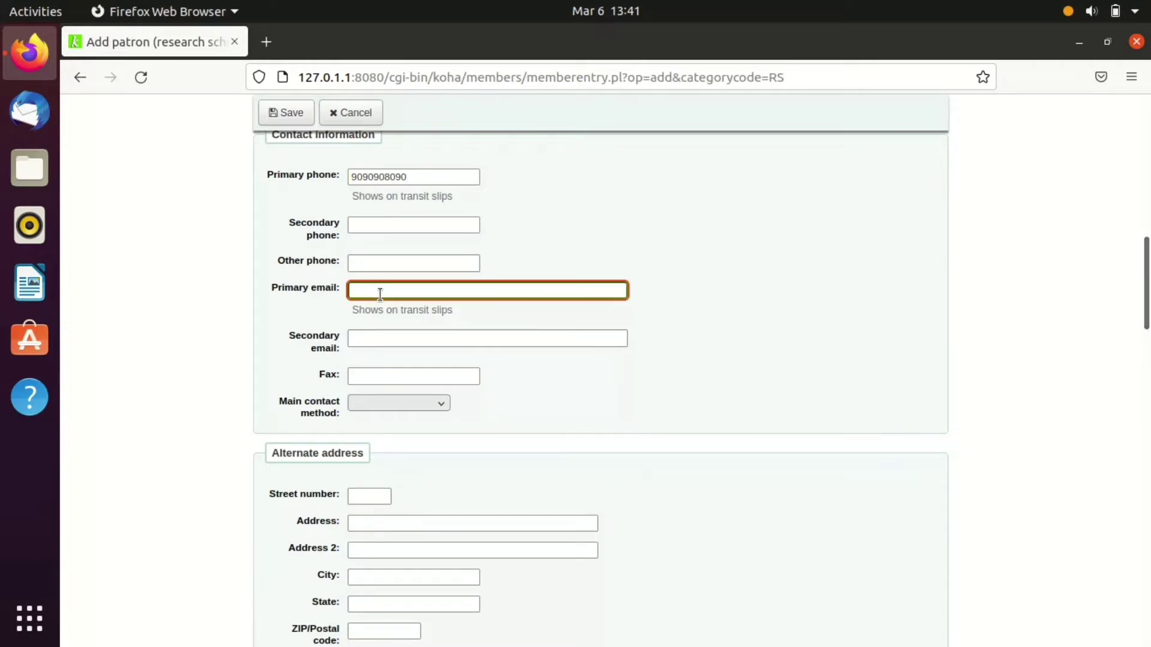
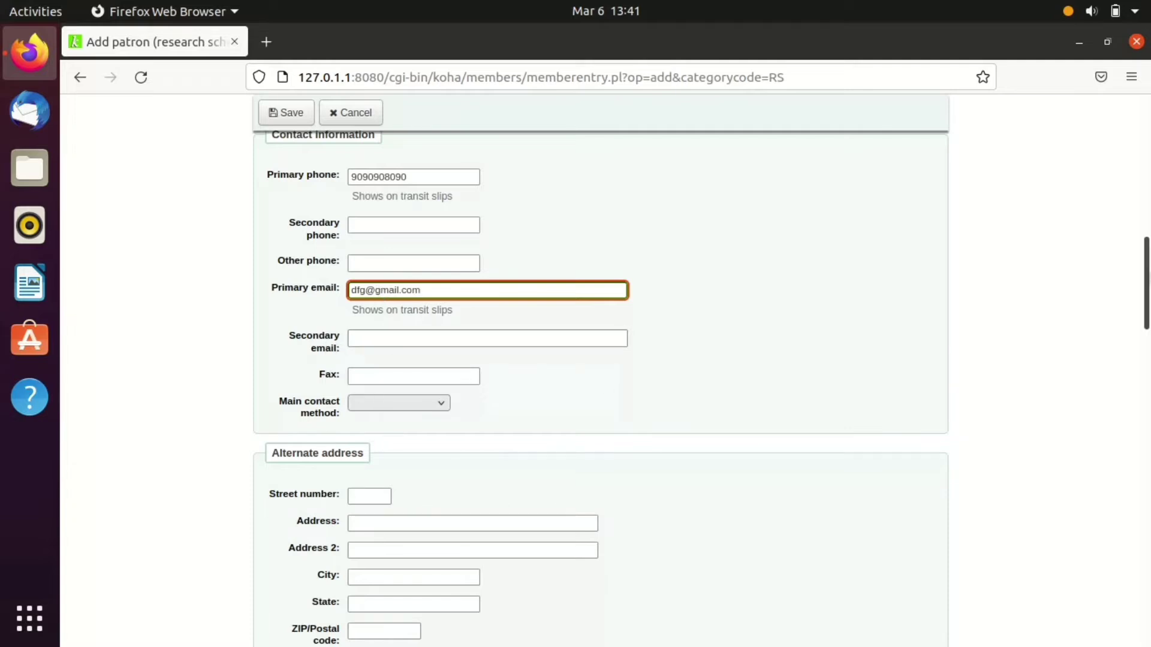
{"action": "scroll", "coordinate": [239, 285], "scroll_direction": "down", "scroll_amount": 5}
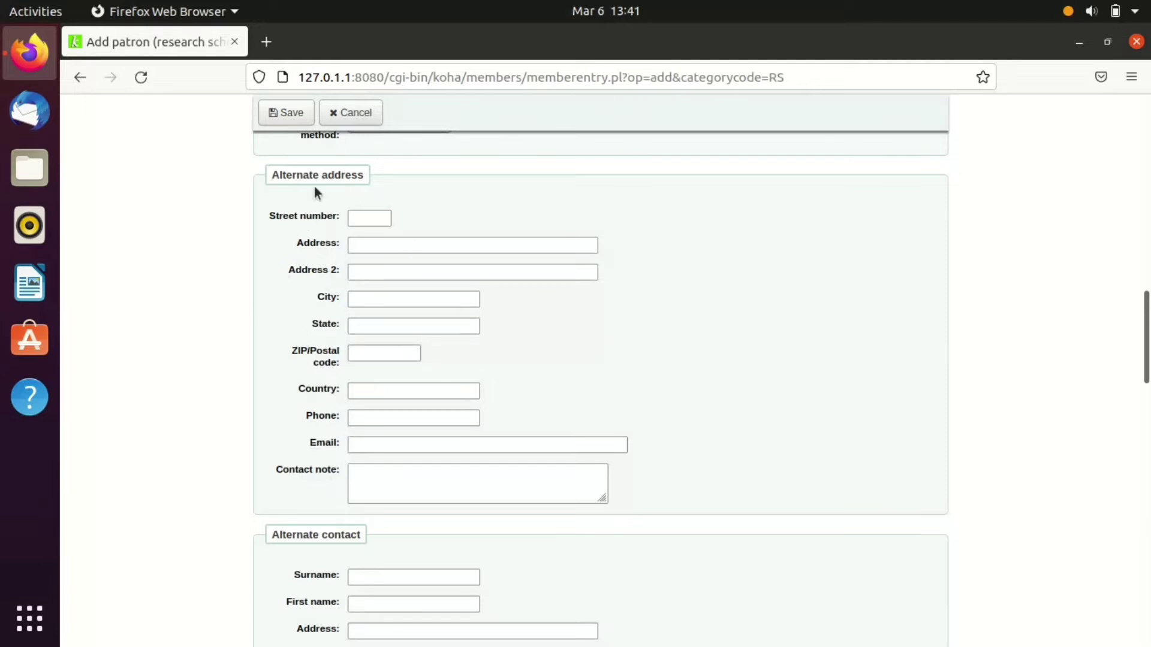
- Enter the patron's card number and set auto-renewal of items to No
{"action": "scroll", "coordinate": [382, 287], "scroll_direction": "down", "scroll_amount": 5}
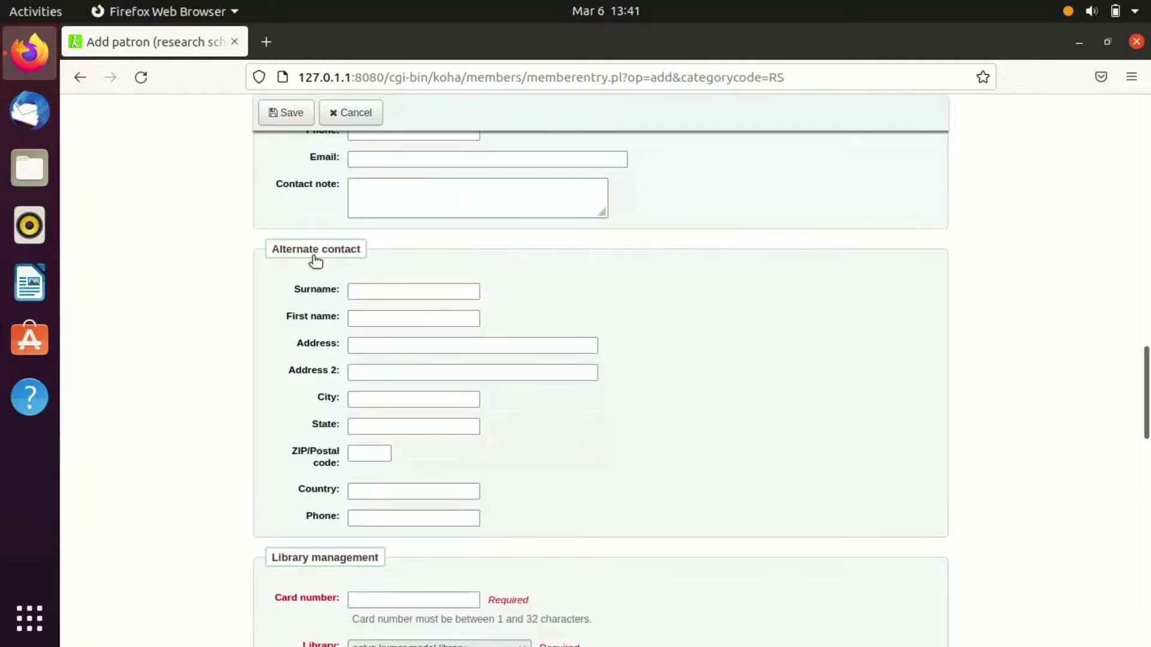
{"action": "left_click_drag", "start_coordinate": [1141, 358], "coordinate": [1145, 421]}
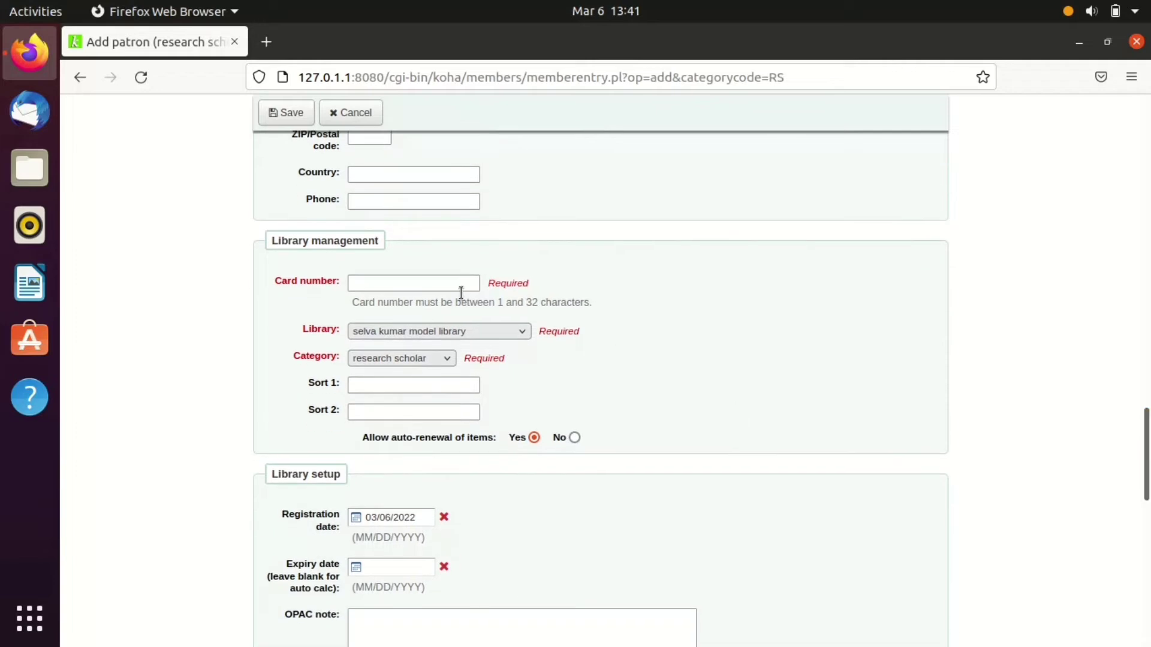
{"action": "left_click", "coordinate": [423, 284]}
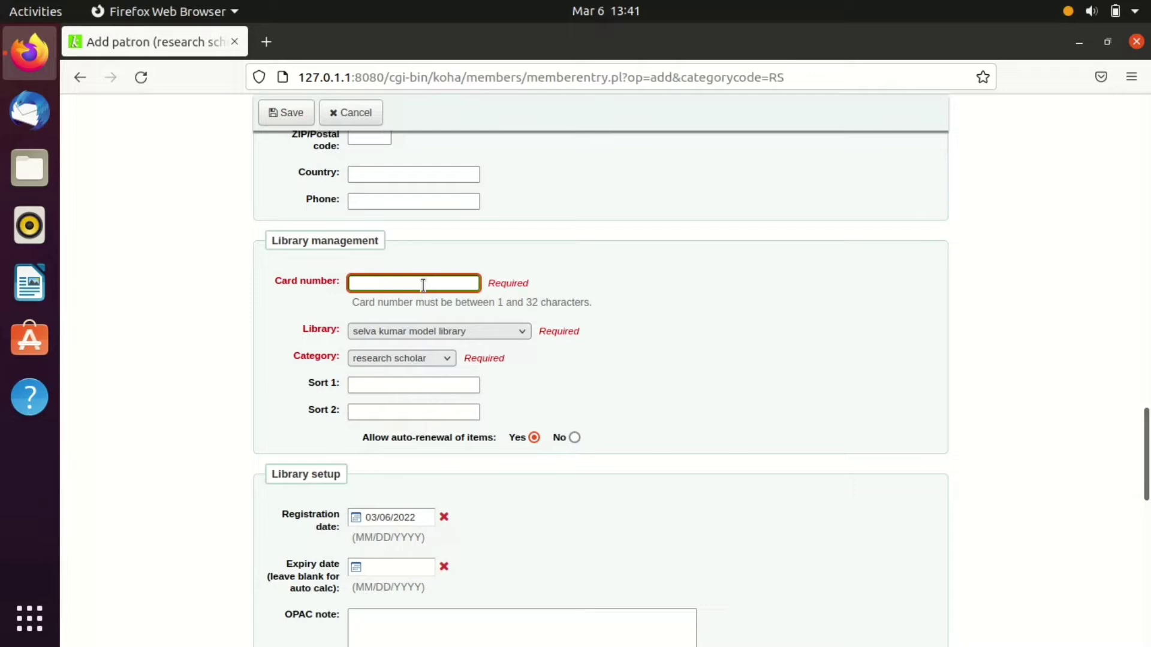
{"action": "type", "text": "1"}
{"action": "key", "text": "BackSpace"}
{"action": "type", "text": "2201"}
{"action": "scroll", "coordinate": [599, 371], "scroll_direction": "down", "scroll_amount": 3}
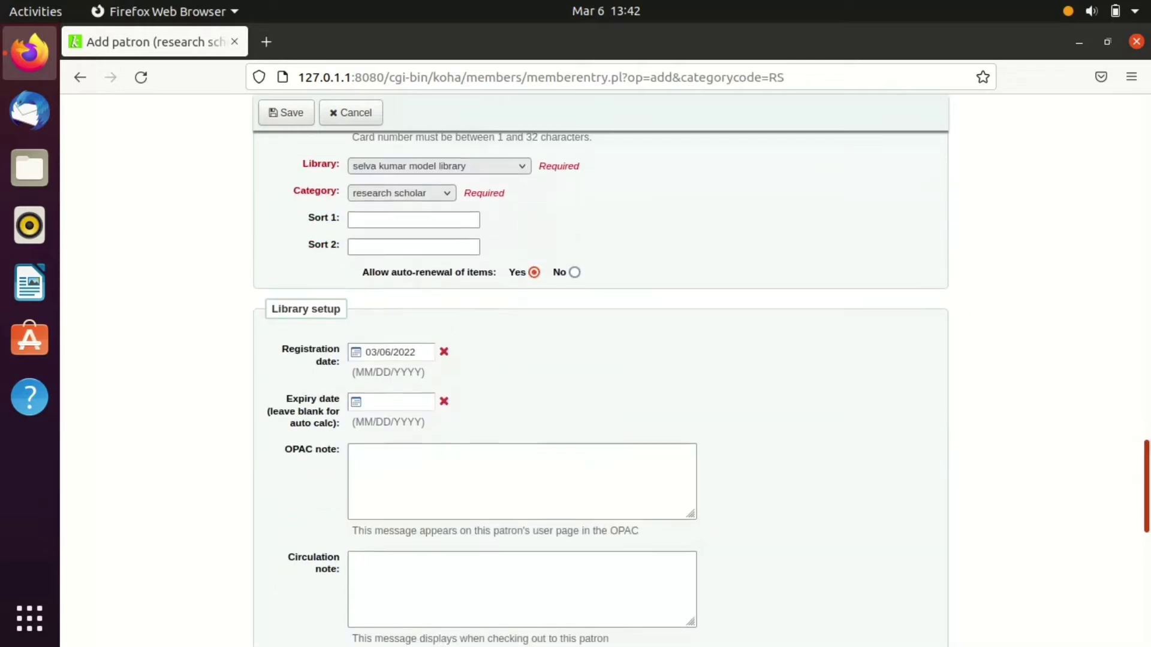
{"action": "scroll", "coordinate": [599, 389], "scroll_direction": "up", "scroll_amount": 1}
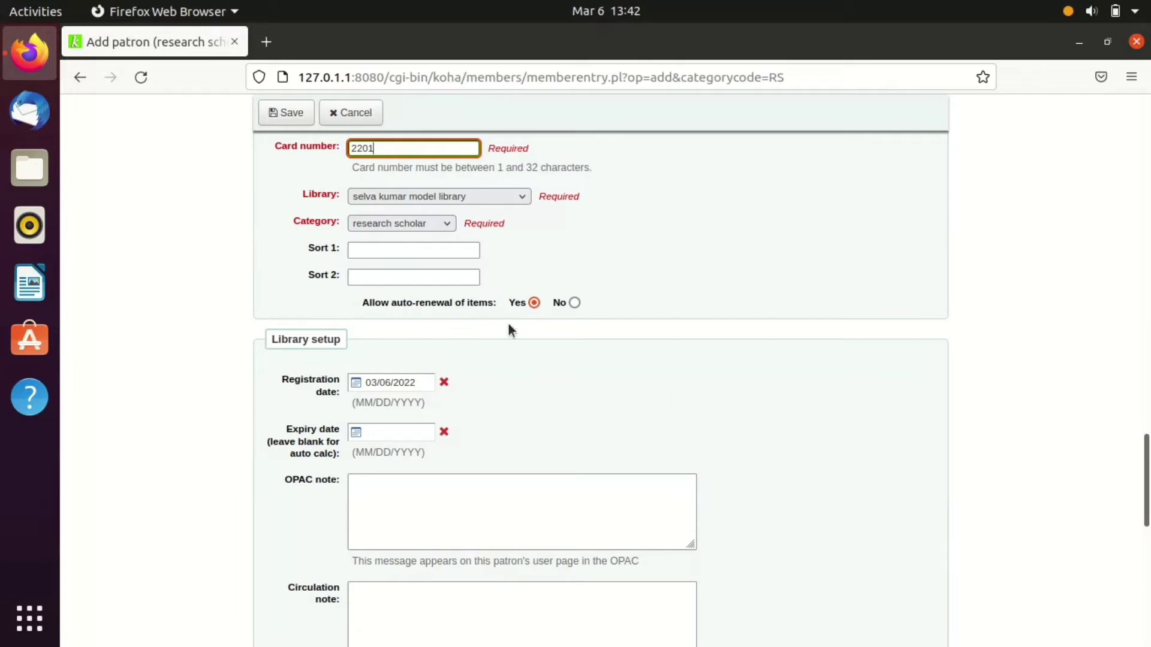
{"action": "left_click", "coordinate": [575, 303]}
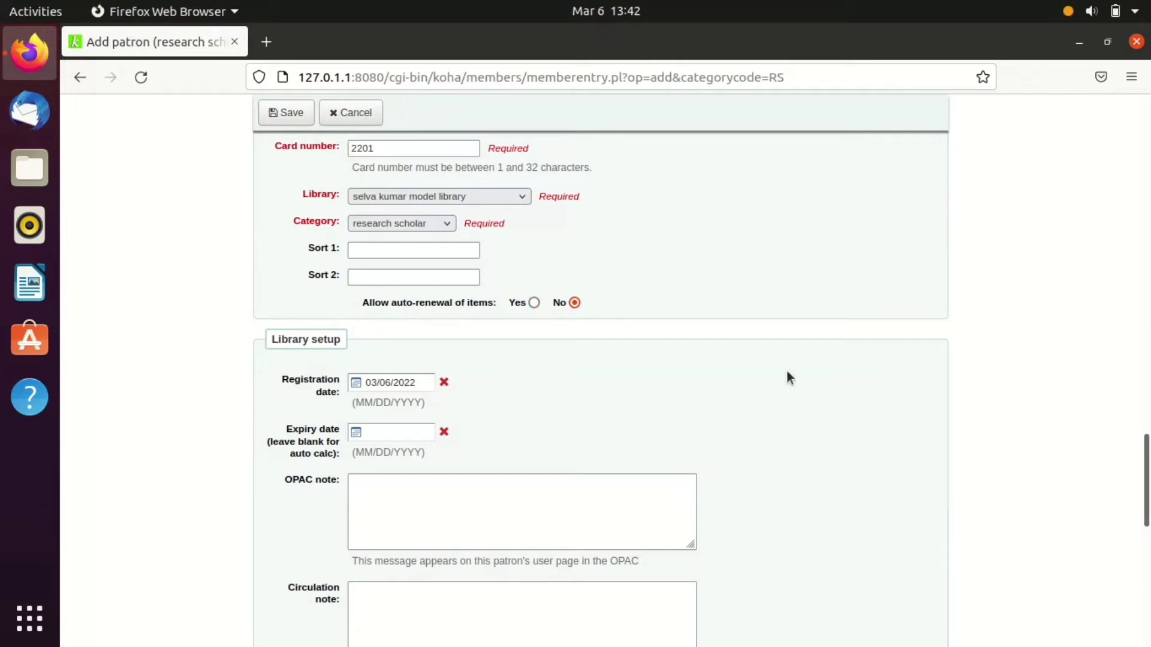
{"action": "scroll", "coordinate": [618, 372], "scroll_direction": "down", "scroll_amount": 5}
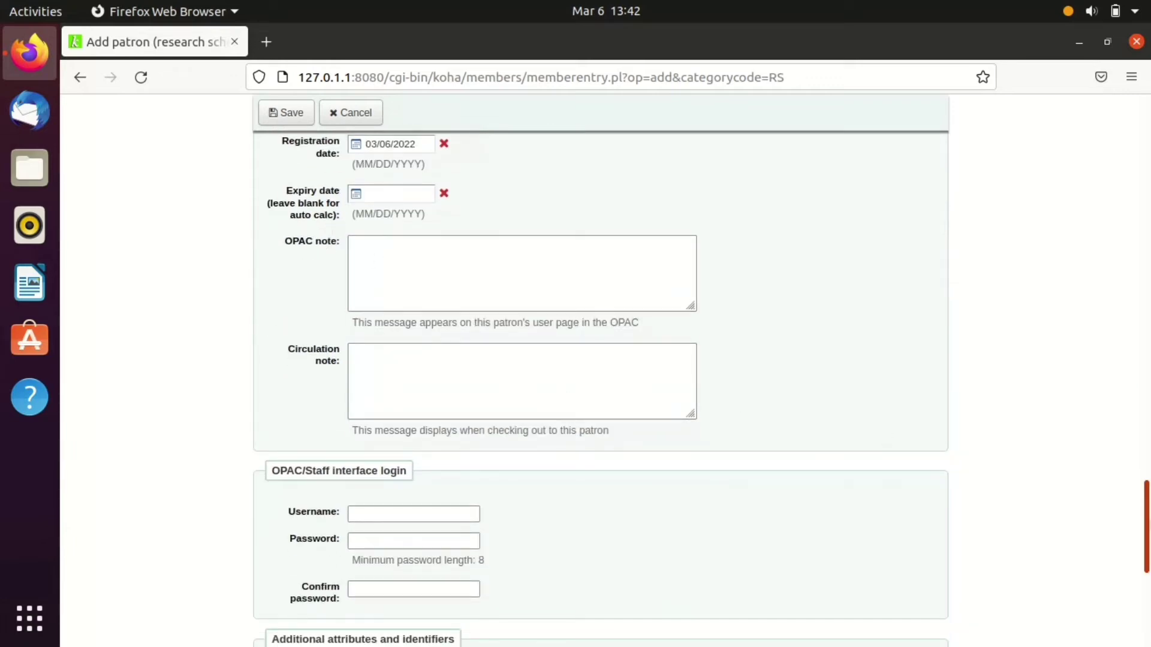
- Enter the patron's login username and password, redoing the rejected short password
{"action": "scroll", "coordinate": [1147, 549], "scroll_direction": "down", "scroll_amount": 3}
{"action": "left_click_drag", "start_coordinate": [1150, 545], "coordinate": [1150, 557]}
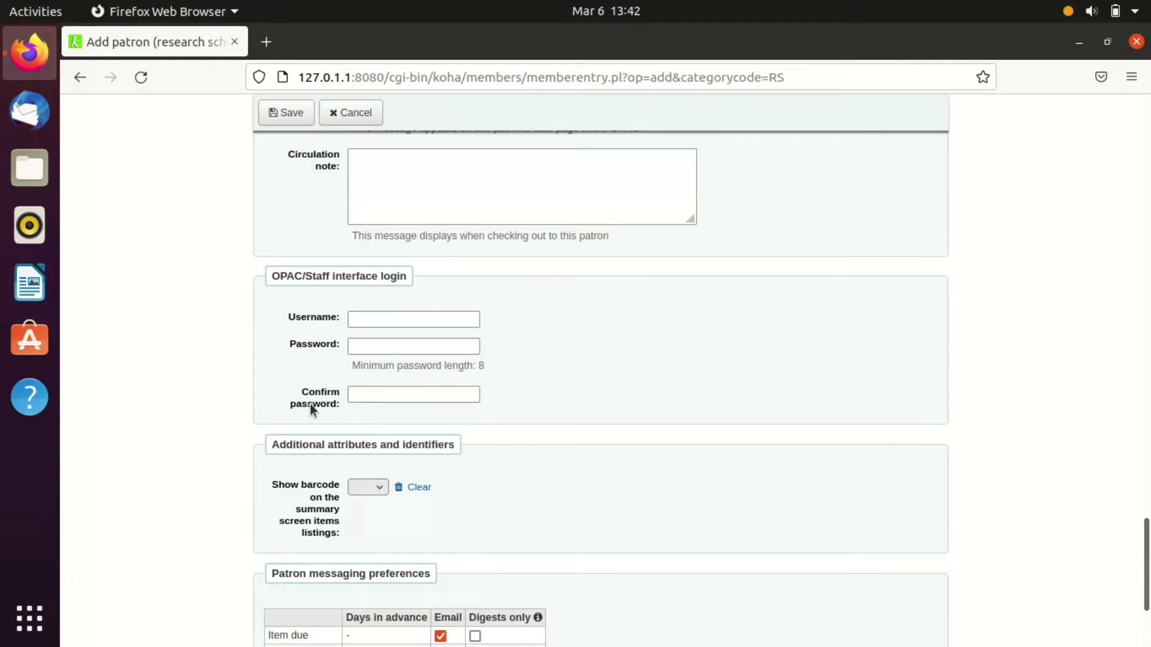
{"action": "left_click", "coordinate": [386, 322]}
{"action": "key", "text": "Escape"}
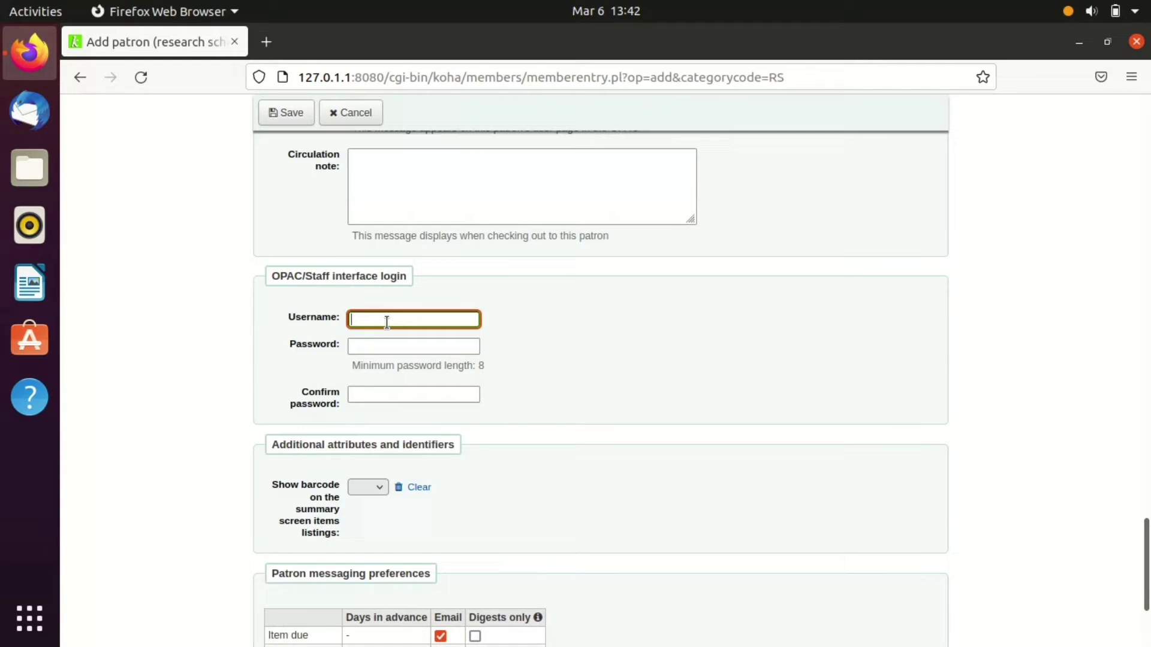
{"action": "type", "text": "2101"}
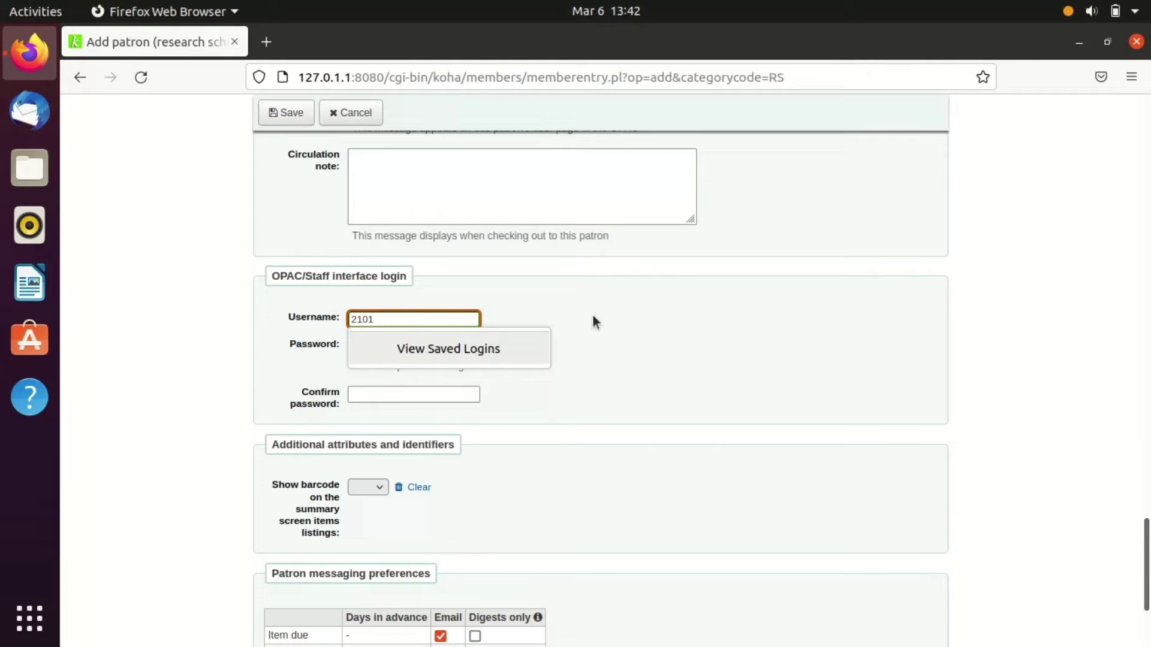
{"action": "key", "text": "BackSpace"}
{"action": "key", "text": "BackSpace"}
{"action": "key", "text": "BackSpace"}
{"action": "type", "text": "201"}
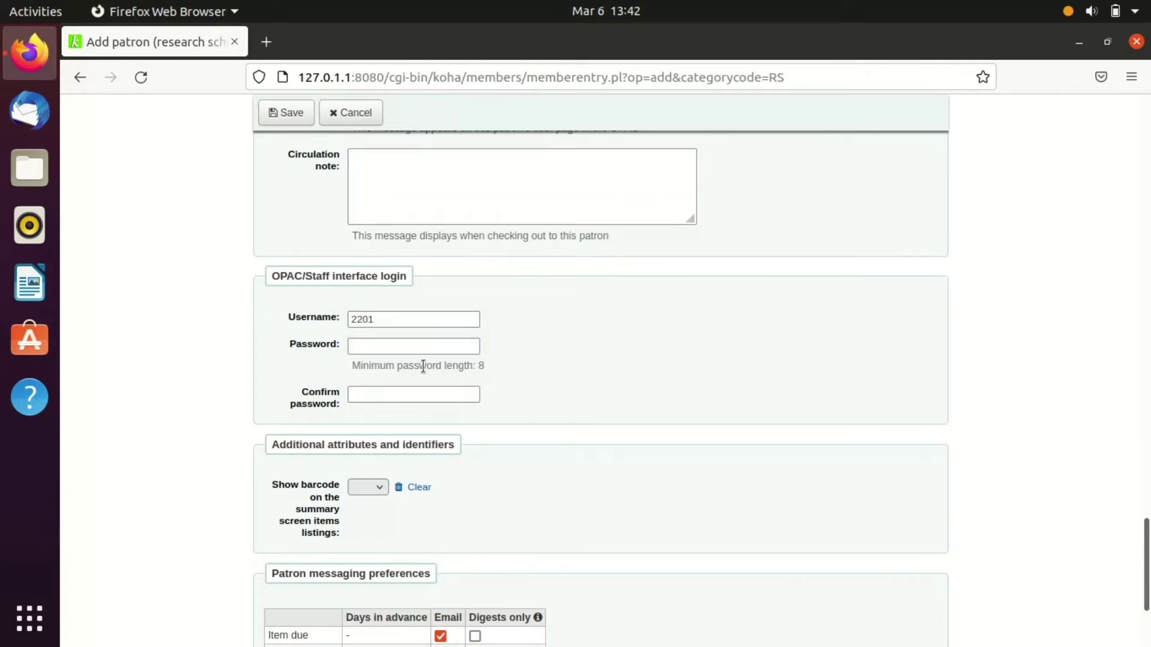
{"action": "left_click", "coordinate": [408, 347]}
{"action": "type", "text": "••"}
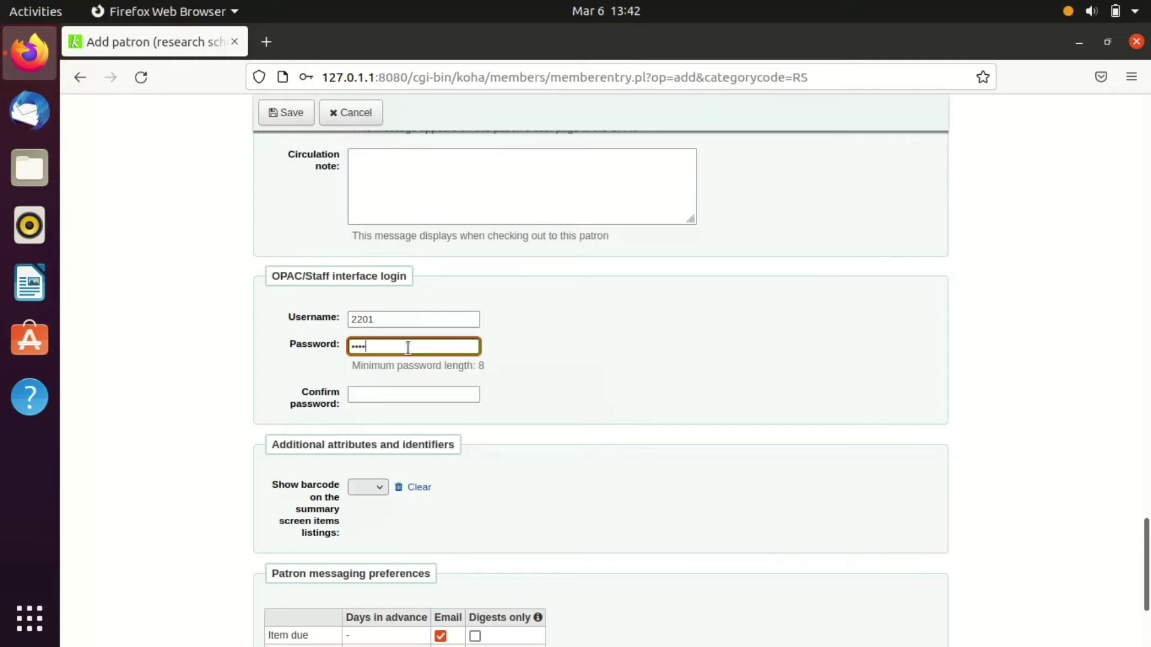
{"action": "left_click", "coordinate": [393, 320]}
{"action": "left_click", "coordinate": [390, 305]}
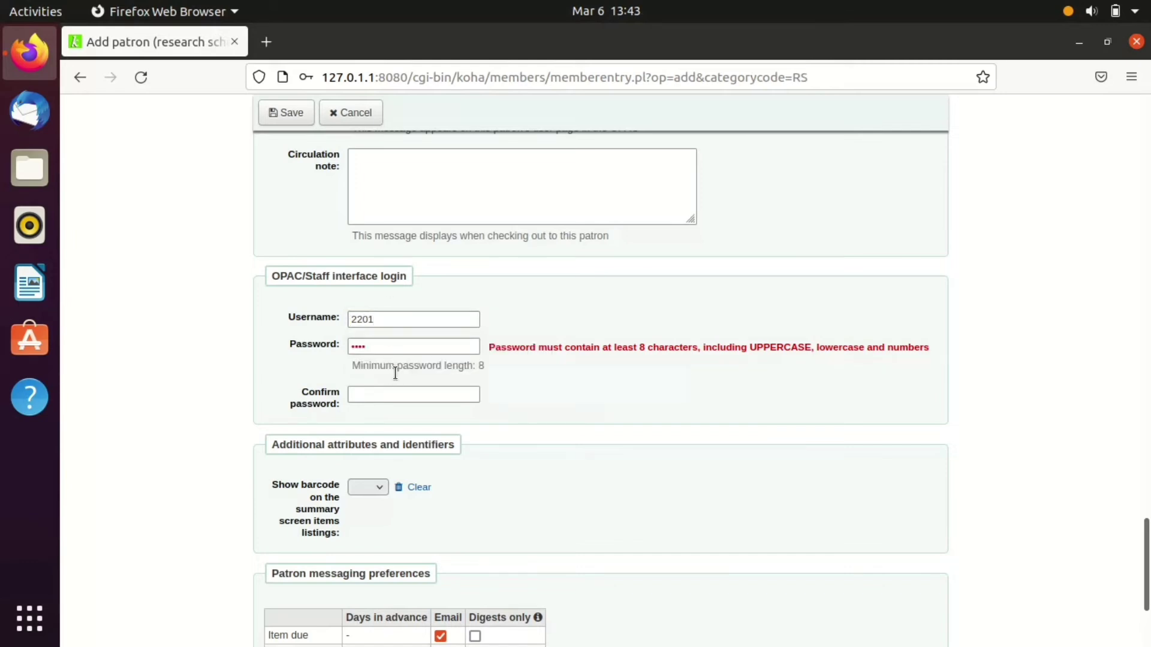
{"action": "left_click", "coordinate": [383, 344]}
{"action": "key", "text": "BackSpace"}
{"action": "key", "text": "BackSpace"}
{"action": "key", "text": "BackSpace"}
{"action": "key", "text": "BackSpace"}
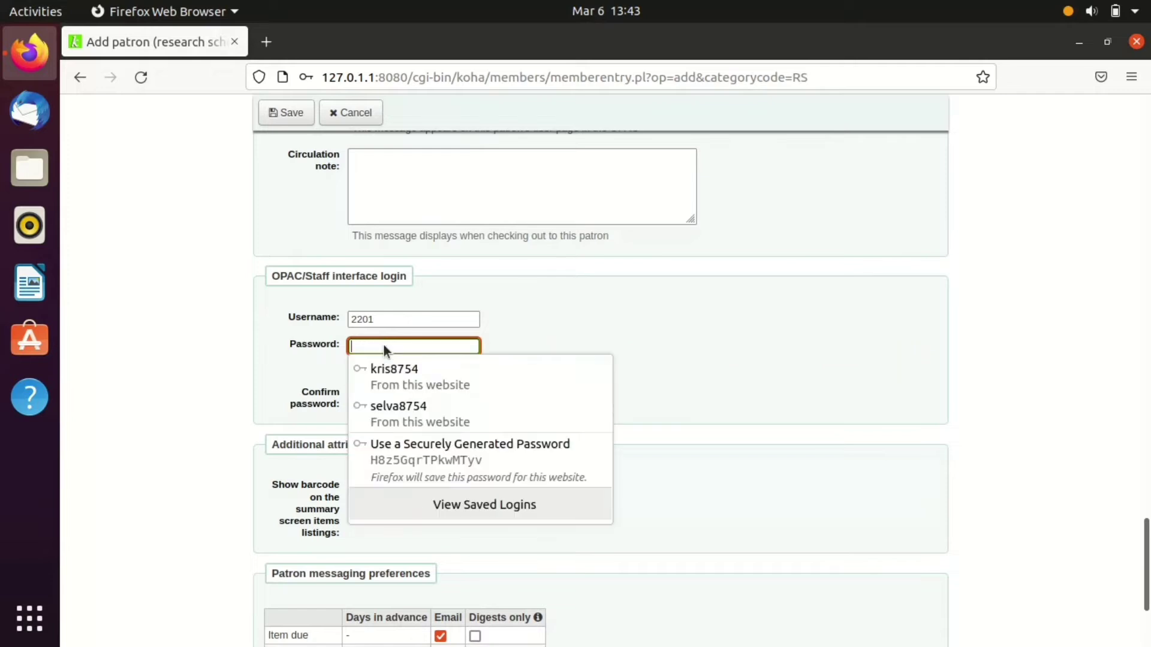
{"action": "left_click", "coordinate": [392, 318]}
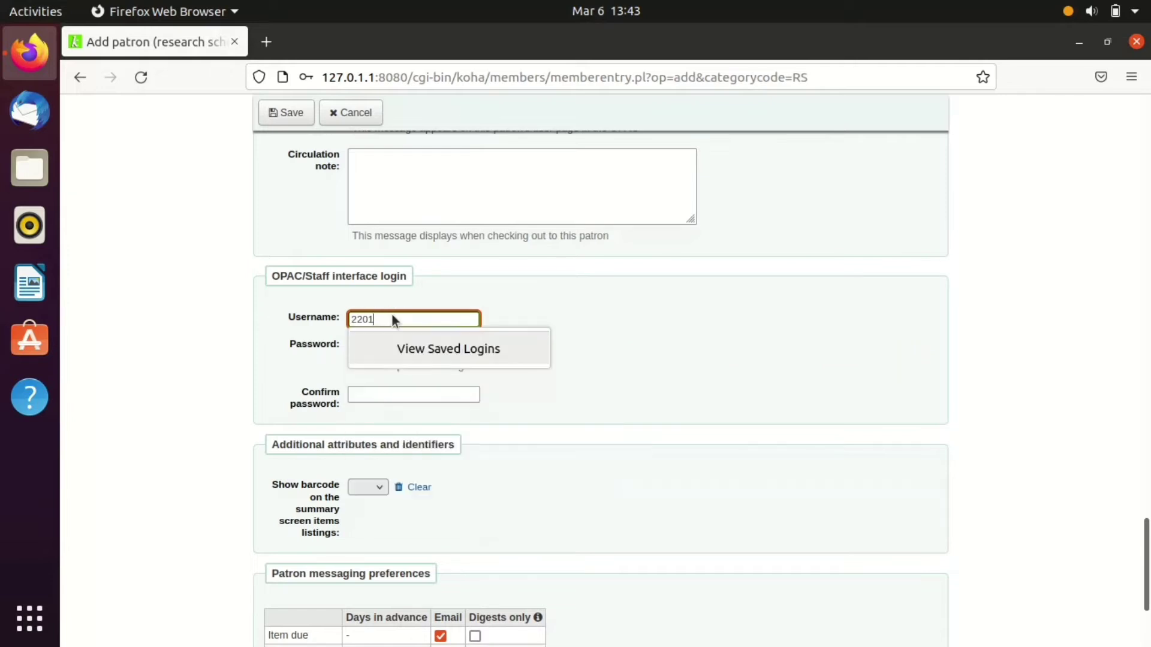
{"action": "key", "text": "BackSpace"}
{"action": "key", "text": "BackSpace"}
{"action": "key", "text": "BackSpace"}
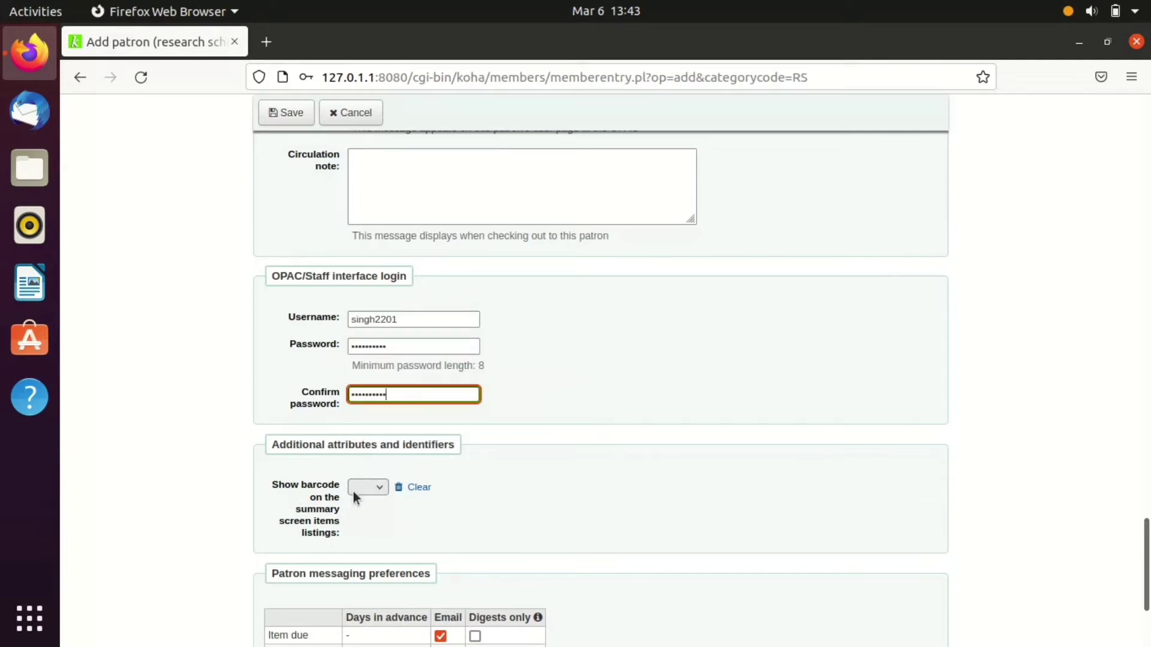
- Set Show barcode on summary listings to Yes
{"action": "left_click", "coordinate": [368, 487]}
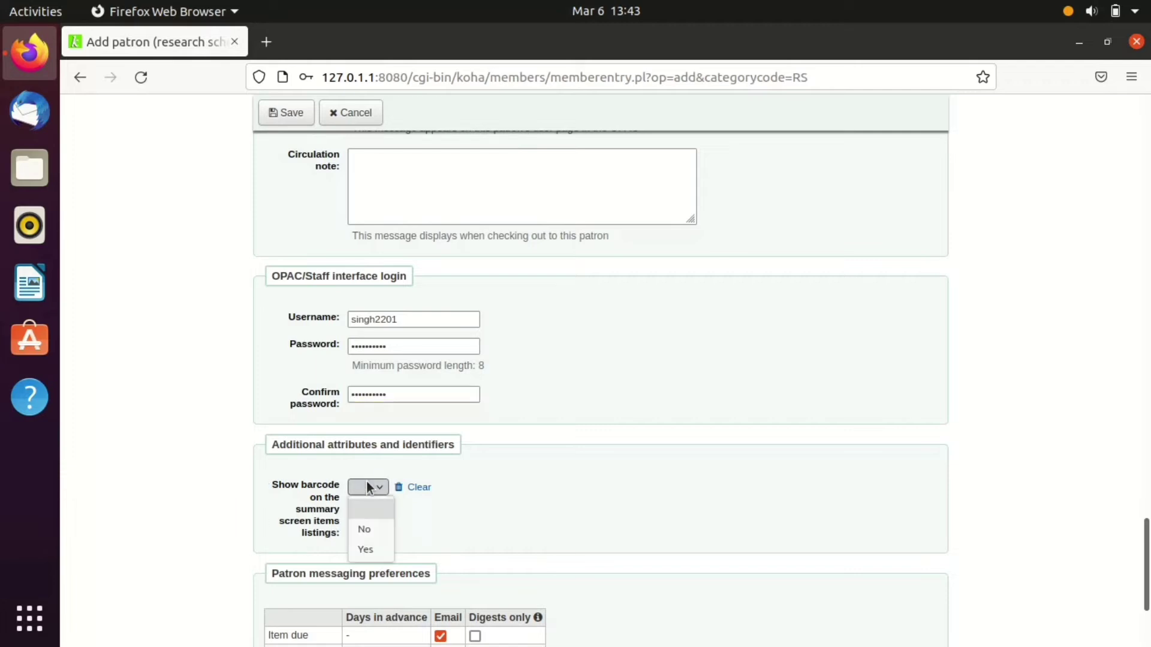
{"action": "left_click", "coordinate": [379, 544]}
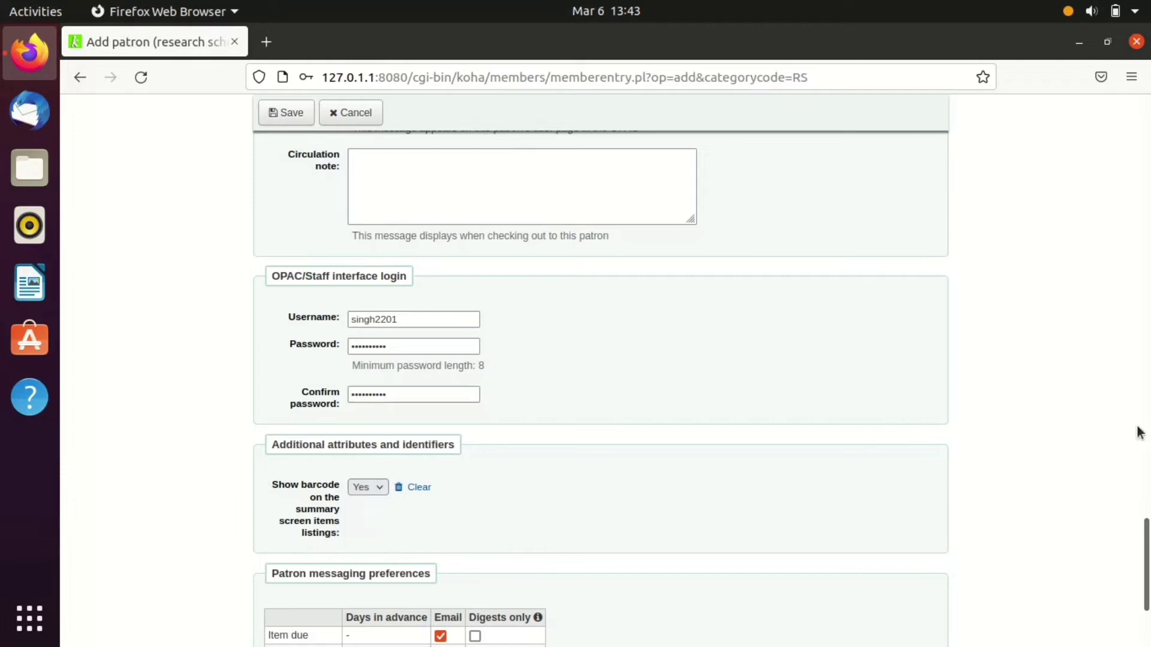
{"action": "scroll", "coordinate": [406, 591], "scroll_direction": "down", "scroll_amount": 3}
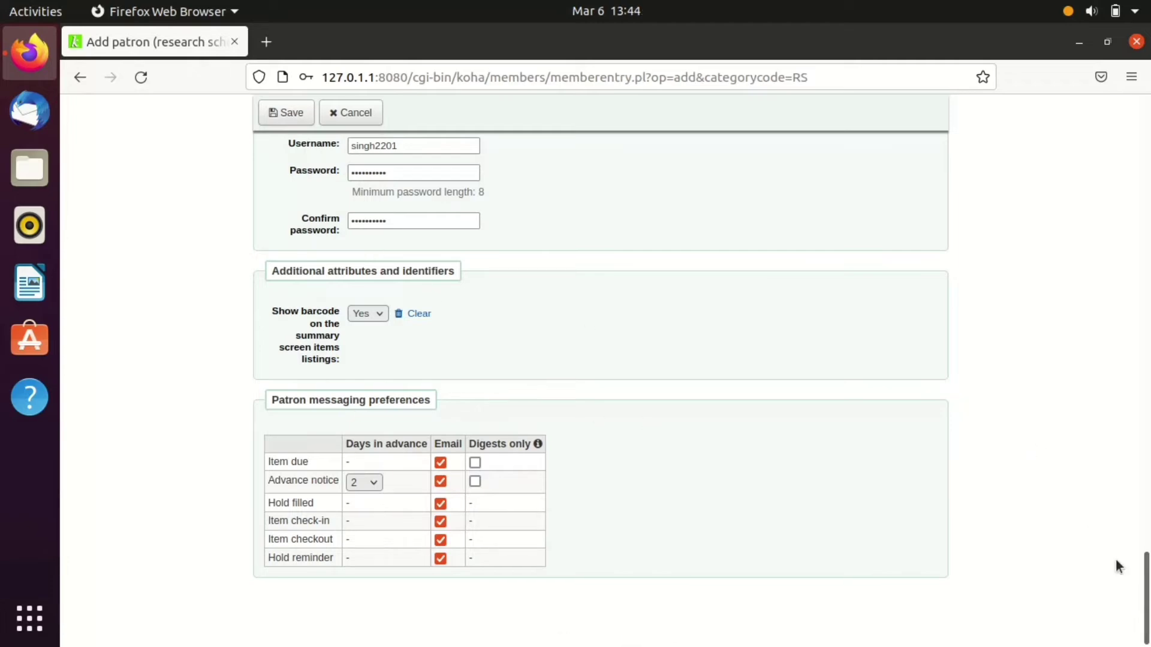
{"action": "left_click_drag", "start_coordinate": [1146, 599], "coordinate": [1146, 153]}
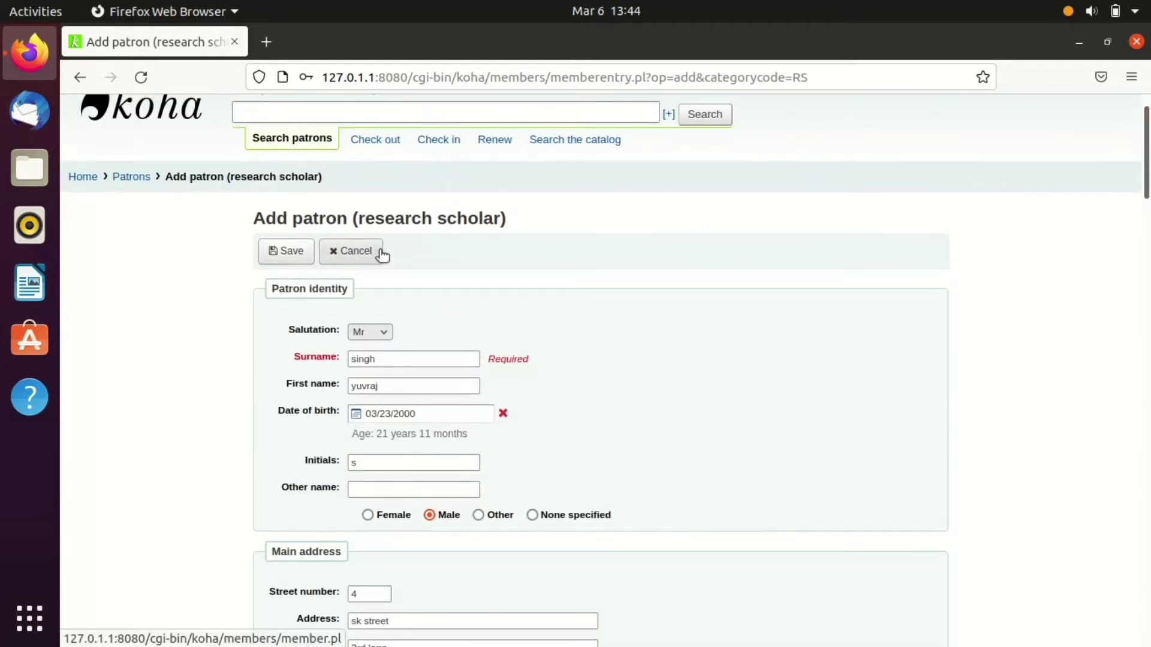
- Save the new research scholar patron record and decline Firefox's offer to store the login
{"action": "left_click", "coordinate": [283, 250]}
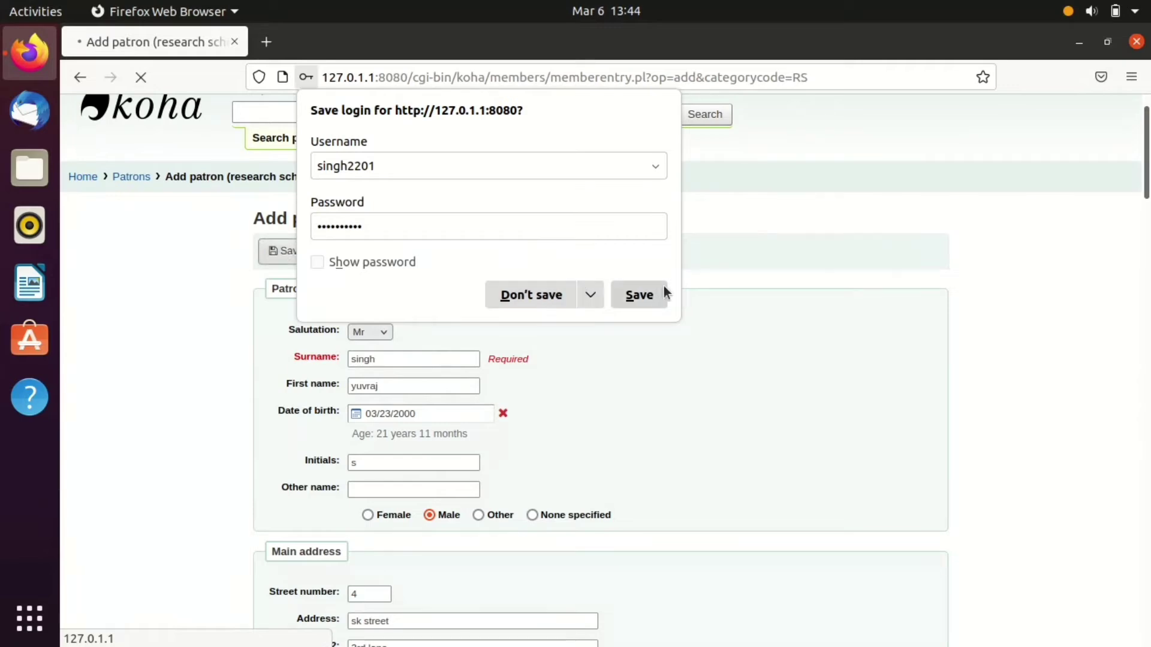
{"action": "left_click", "coordinate": [532, 292]}
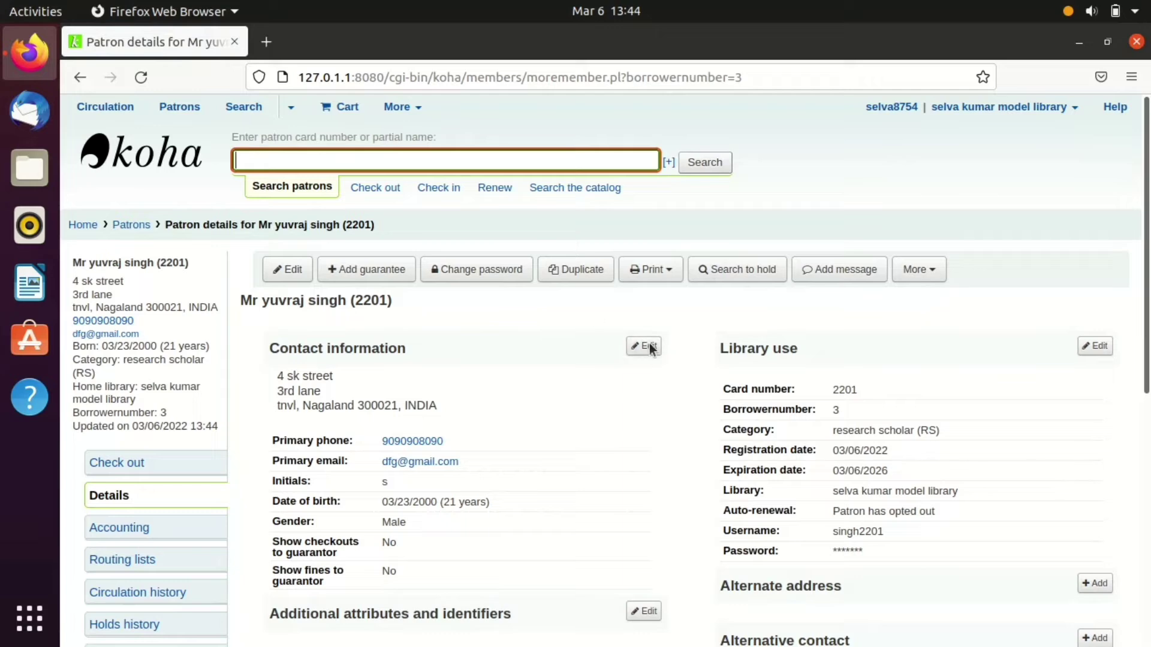
{"action": "scroll", "coordinate": [977, 368], "scroll_direction": "down", "scroll_amount": 5}
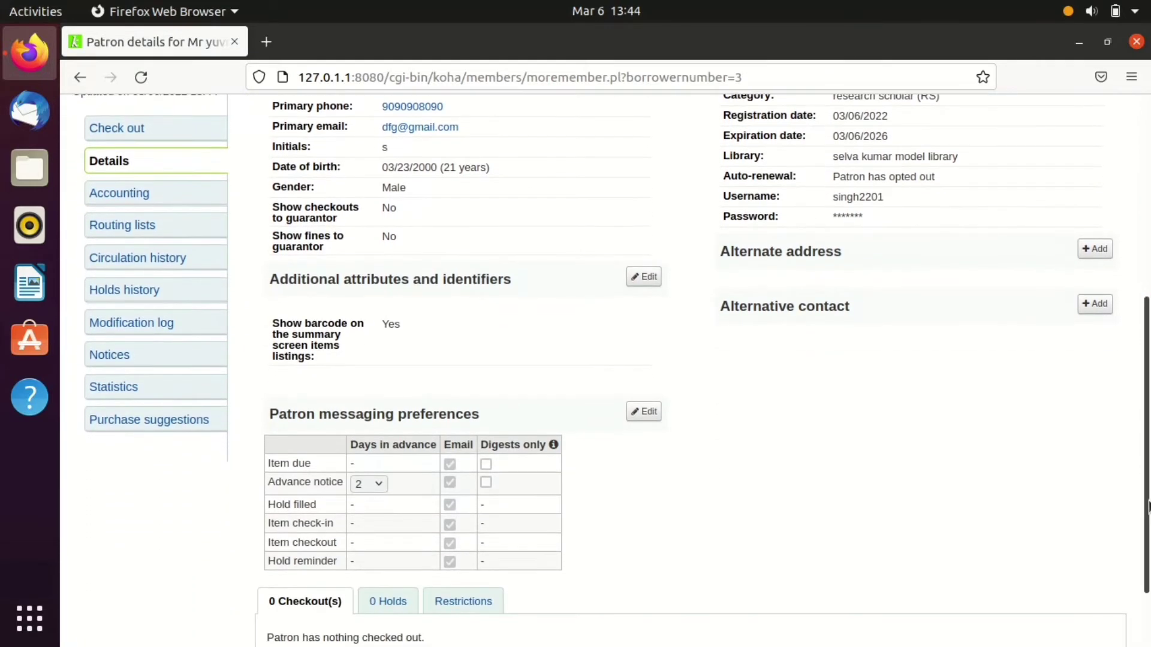
{"action": "scroll", "coordinate": [1148, 309], "scroll_direction": "up", "scroll_amount": 5}
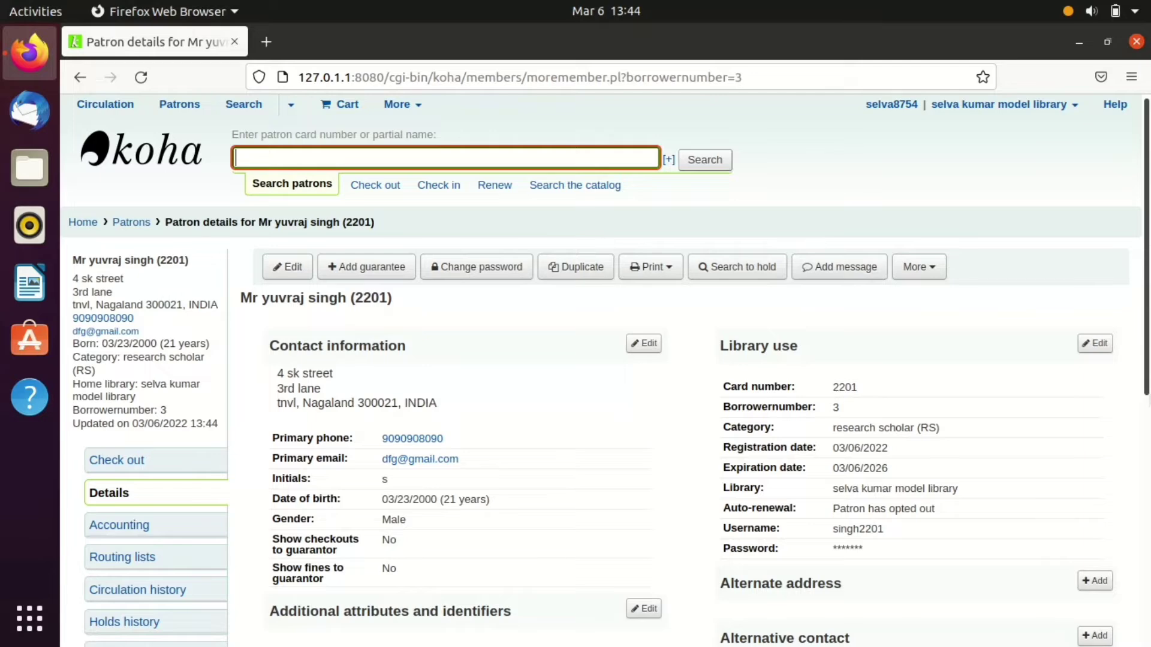
{"action": "scroll", "coordinate": [605, 371], "scroll_direction": "down", "scroll_amount": 6}
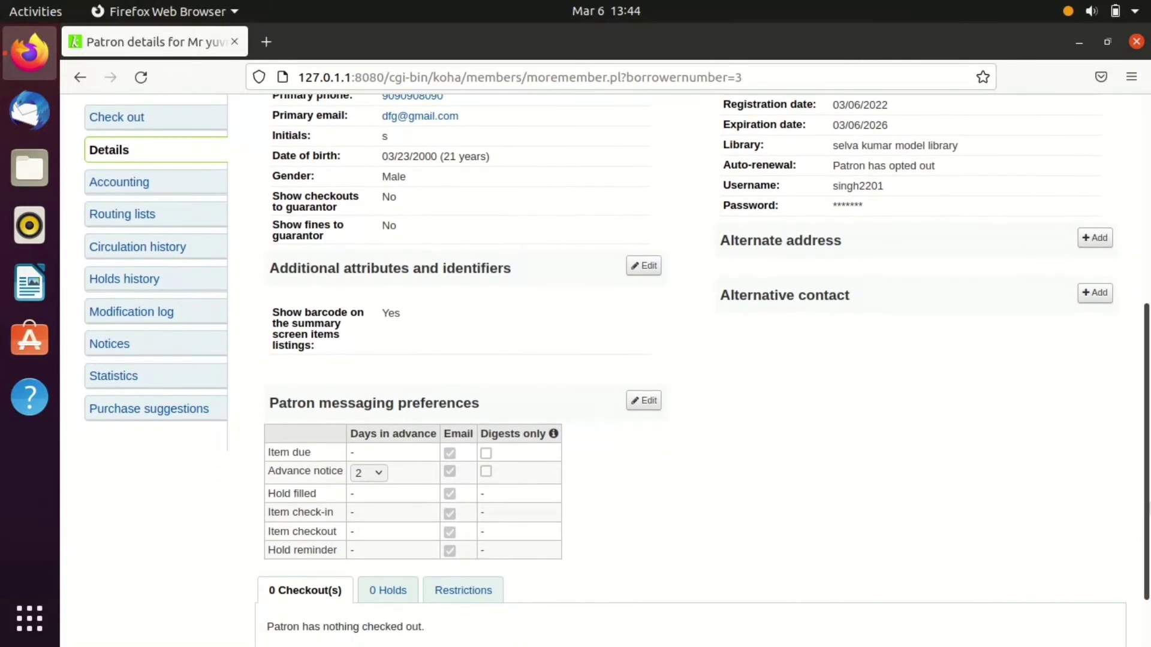
{"action": "scroll", "coordinate": [1146, 358], "scroll_direction": "up", "scroll_amount": 6}
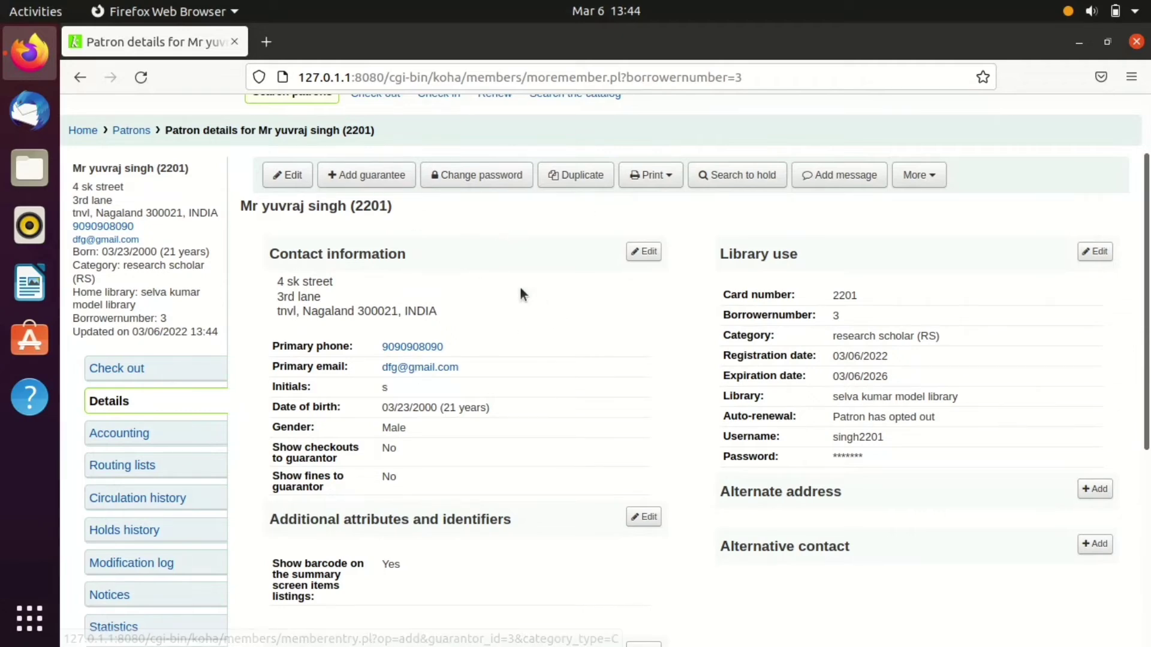
{"action": "scroll", "coordinate": [606, 370], "scroll_direction": "up", "scroll_amount": 2}
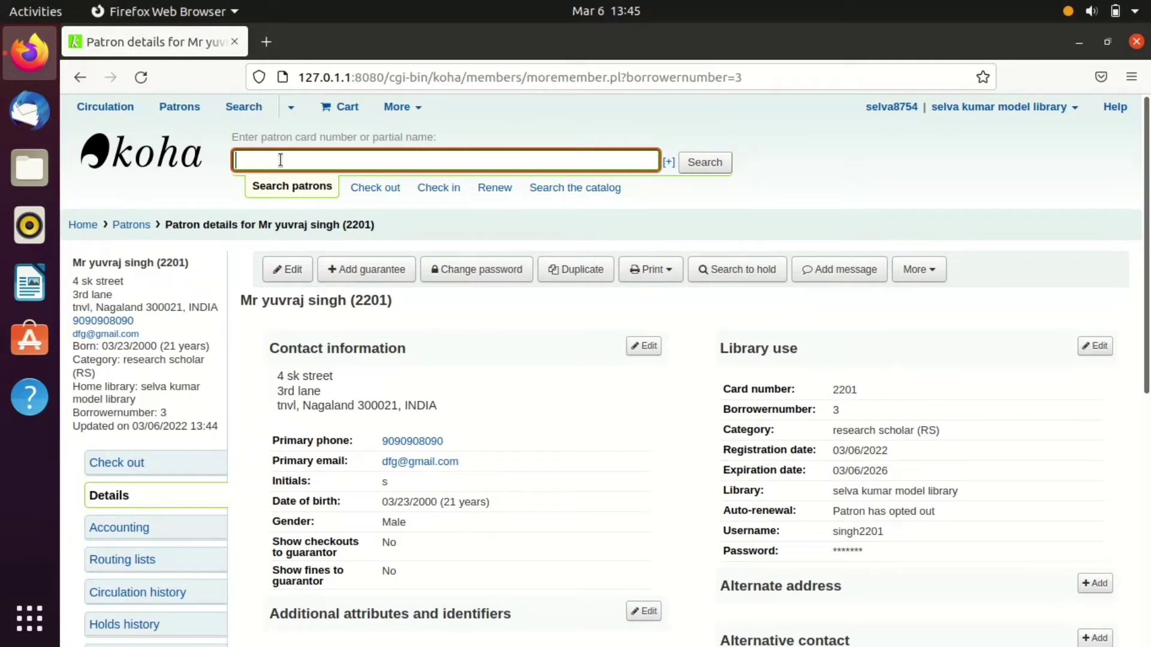
{"action": "key", "text": "Return"}
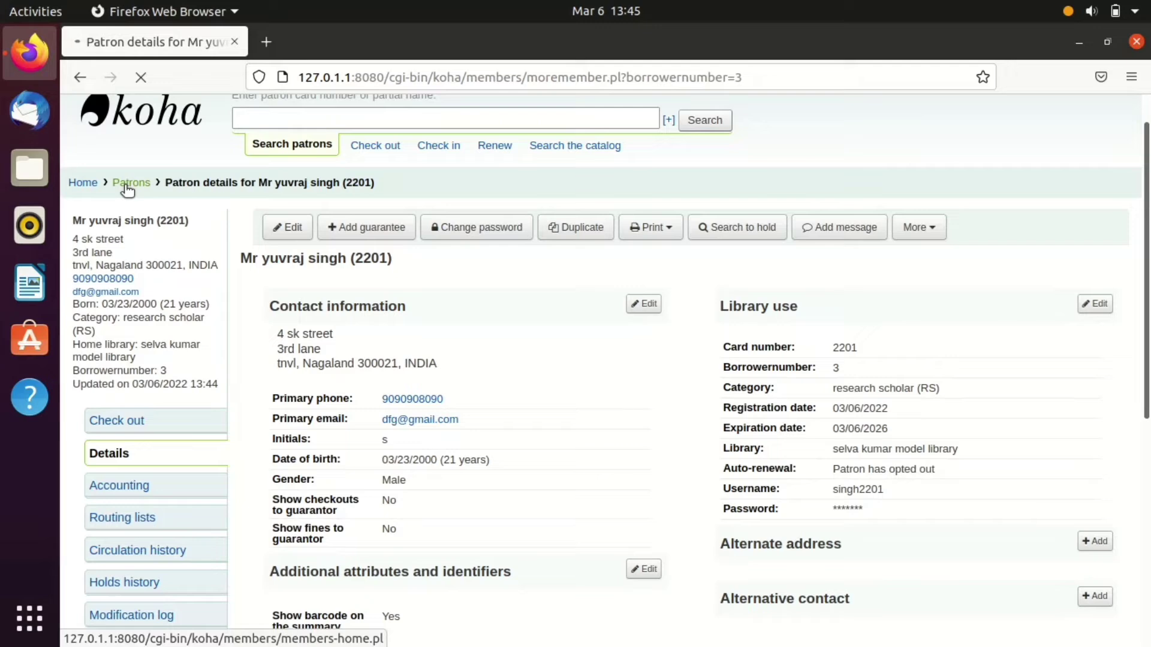
- Open a blank research scholar patron form, scroll through it, and return home without saving
{"action": "left_click", "coordinate": [128, 183]}
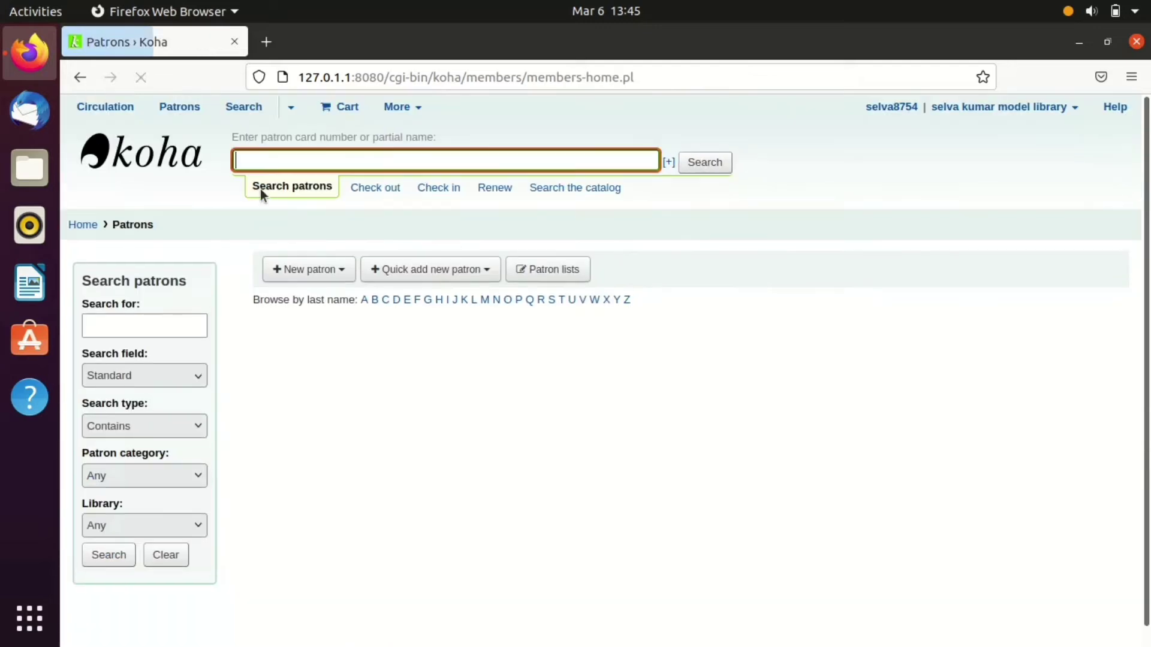
{"action": "left_click", "coordinate": [343, 261]}
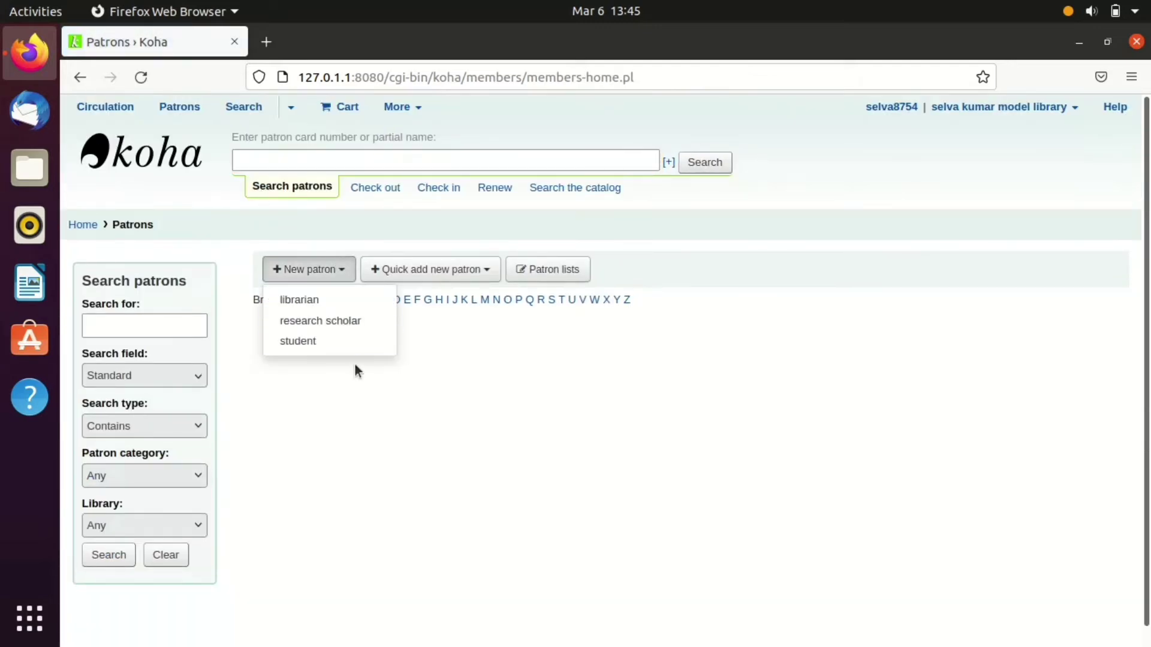
{"action": "left_click", "coordinate": [337, 321]}
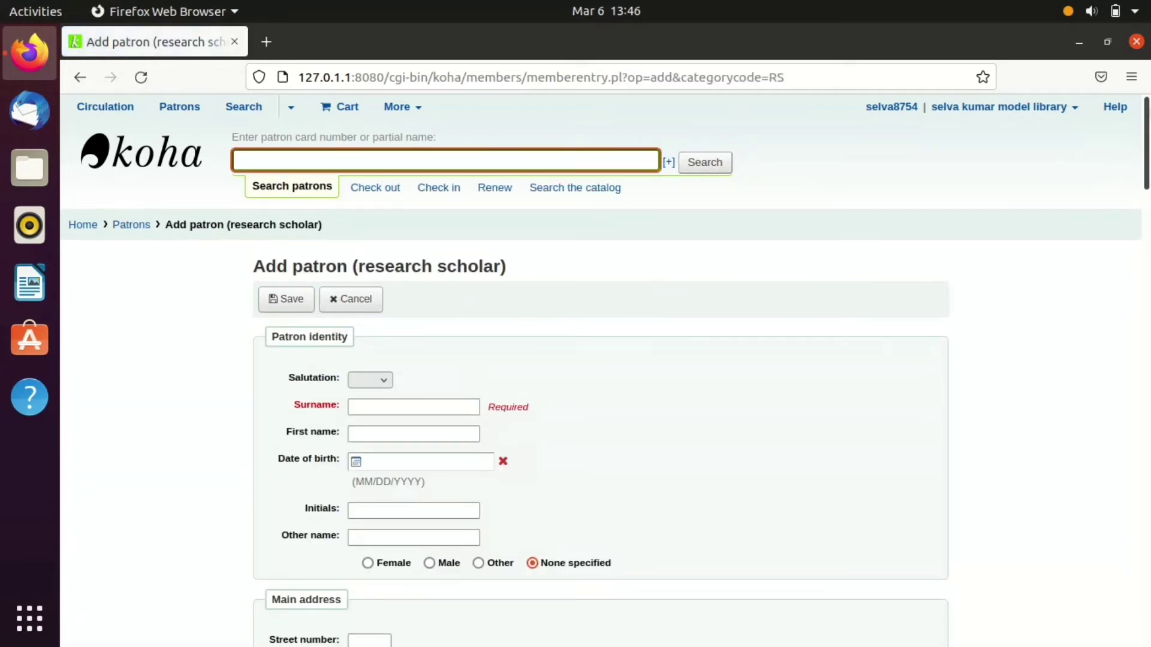
{"action": "left_click_drag", "start_coordinate": [1149, 116], "coordinate": [1150, 150]}
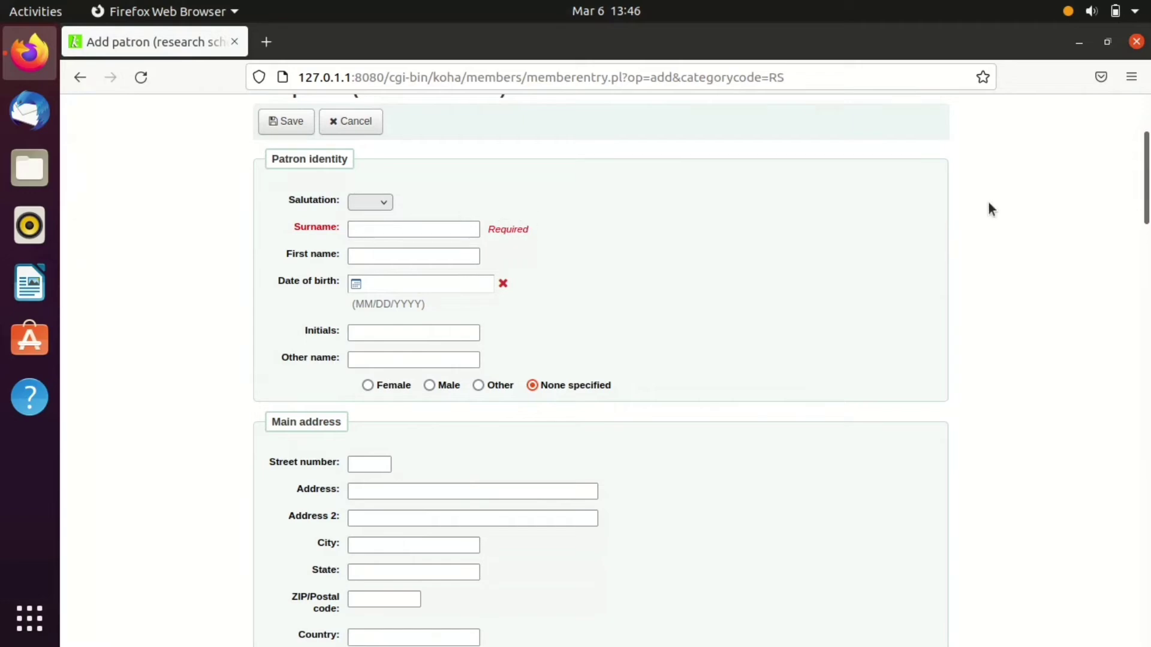
{"action": "left_click_drag", "start_coordinate": [1146, 297], "coordinate": [1145, 367]}
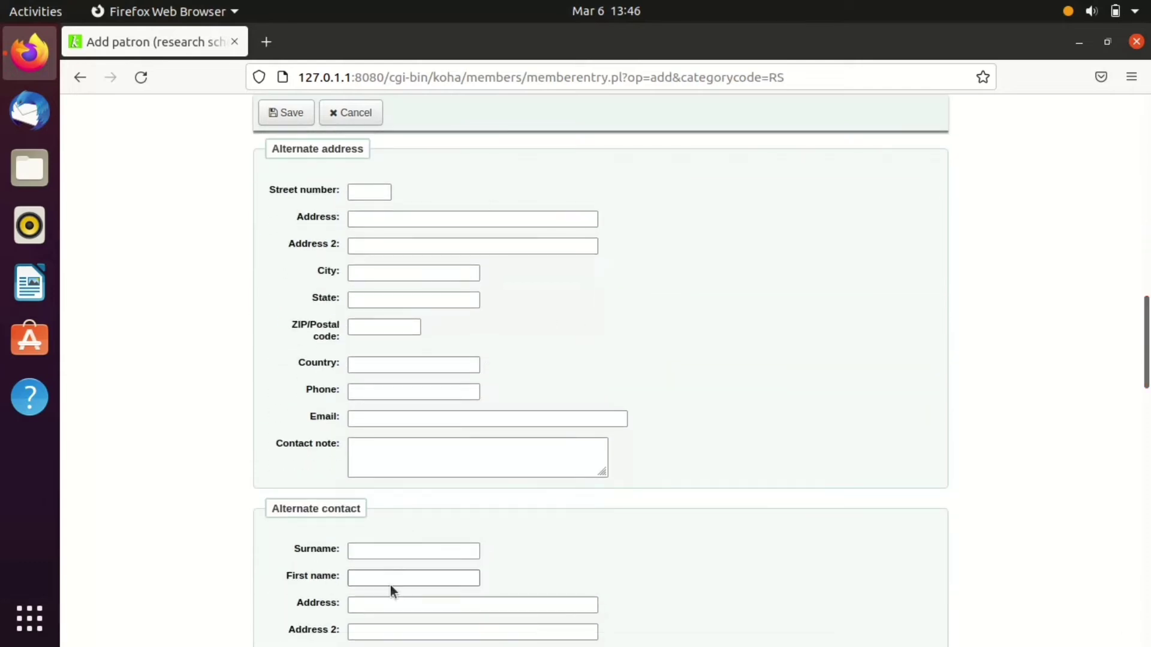
{"action": "left_click_drag", "start_coordinate": [1146, 342], "coordinate": [1139, 110]}
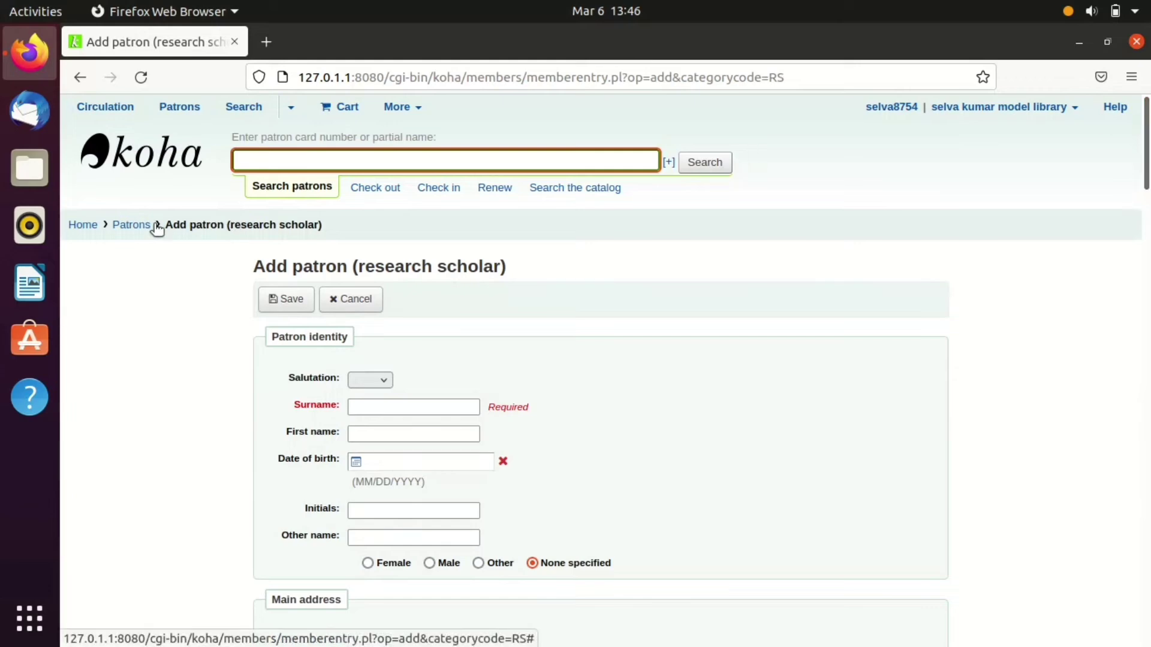
{"action": "left_click", "coordinate": [81, 226]}
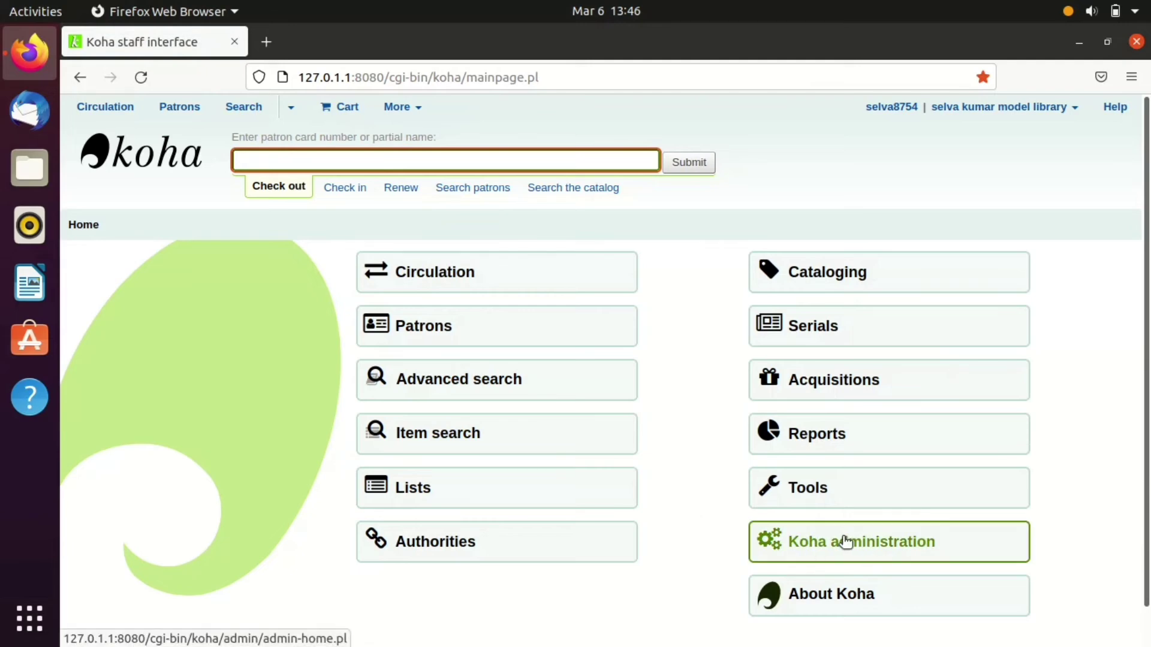
- Go from the staff home page through Koha administration to Global system preferences
{"action": "left_click", "coordinate": [81, 225]}
{"action": "left_click", "coordinate": [812, 533]}
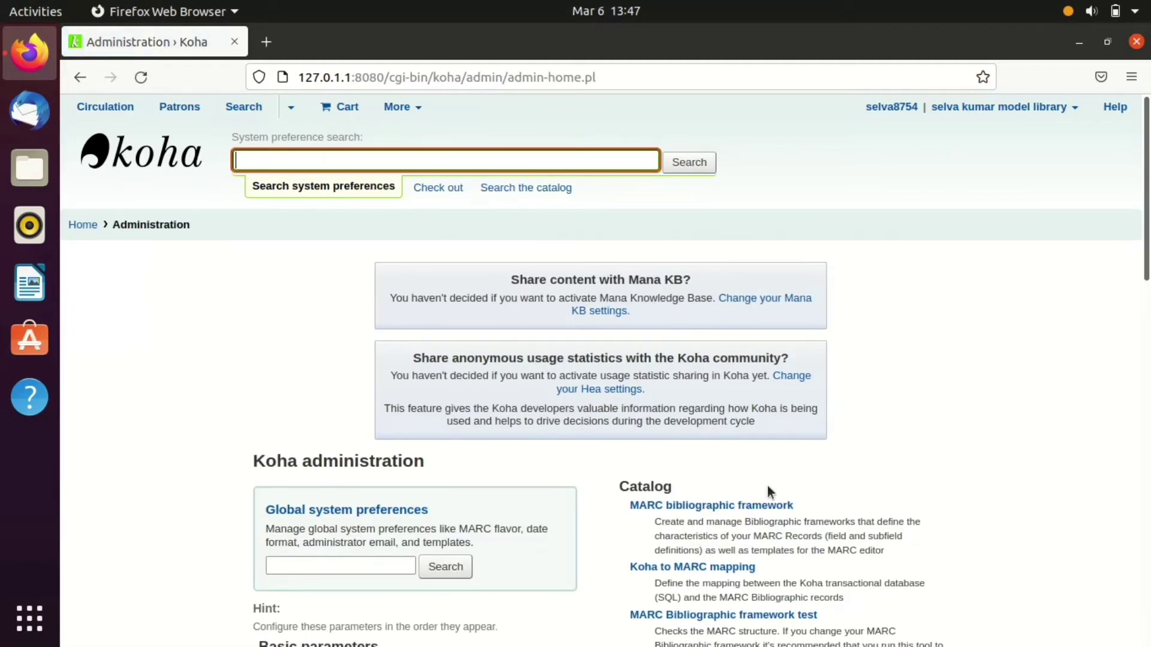
{"action": "scroll", "coordinate": [395, 372], "scroll_direction": "down", "scroll_amount": 3}
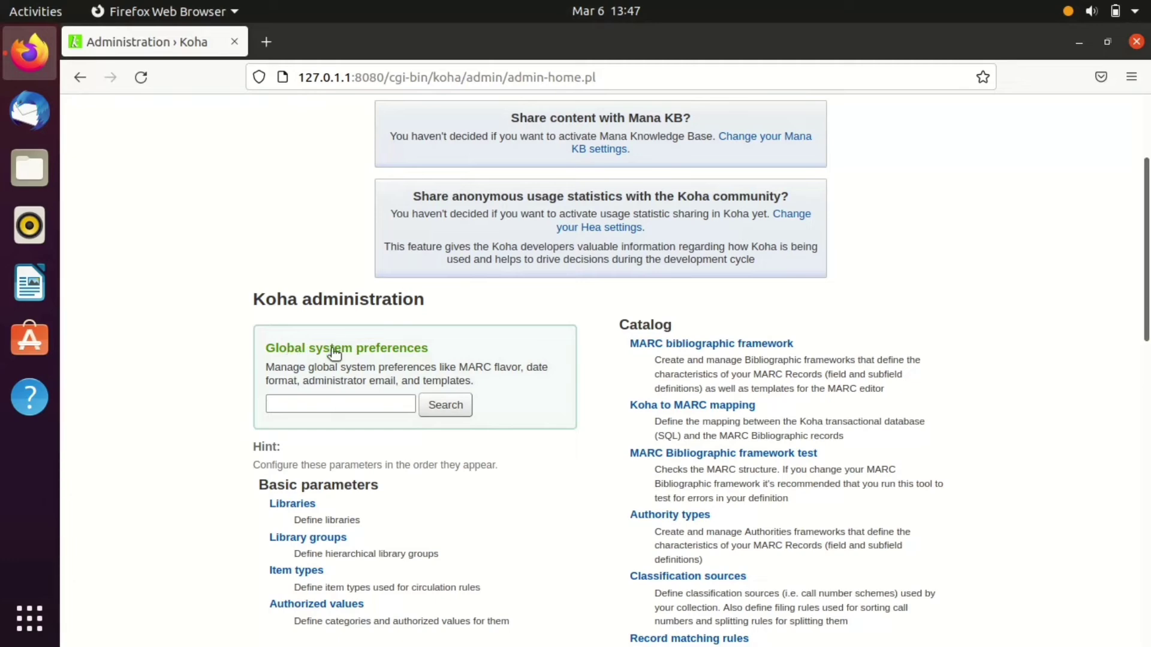
{"action": "left_click", "coordinate": [321, 355]}
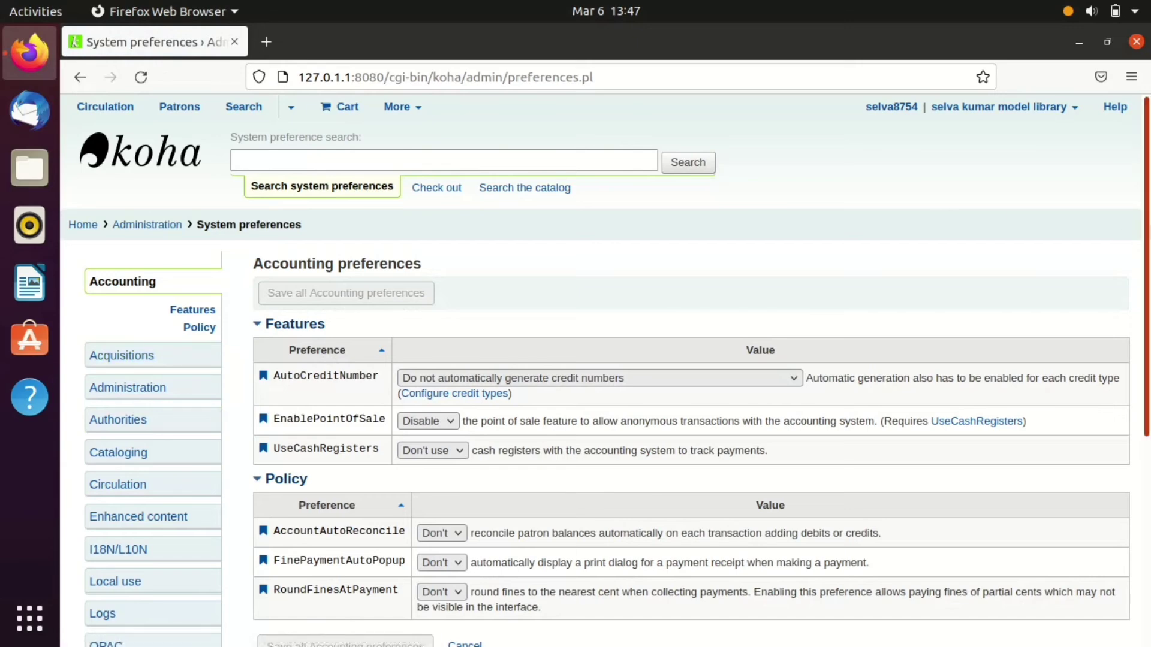
- Switch to the Patrons preferences and bring the Patron forms section into view
{"action": "scroll", "coordinate": [157, 362], "scroll_direction": "down", "scroll_amount": 5}
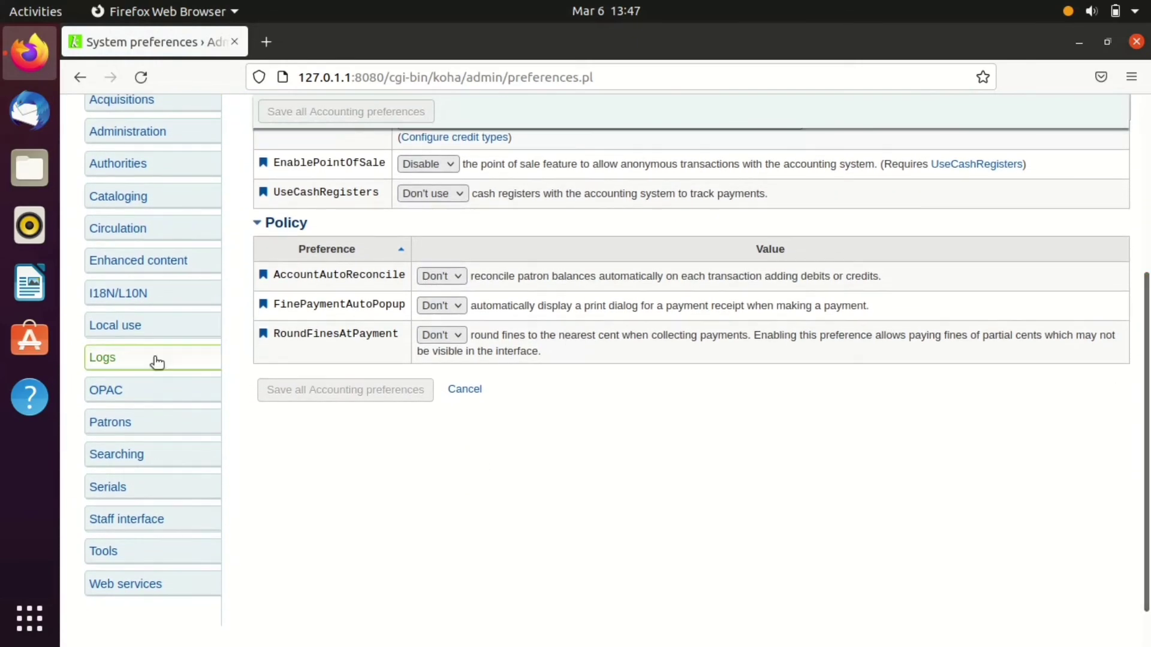
{"action": "left_click", "coordinate": [168, 435]}
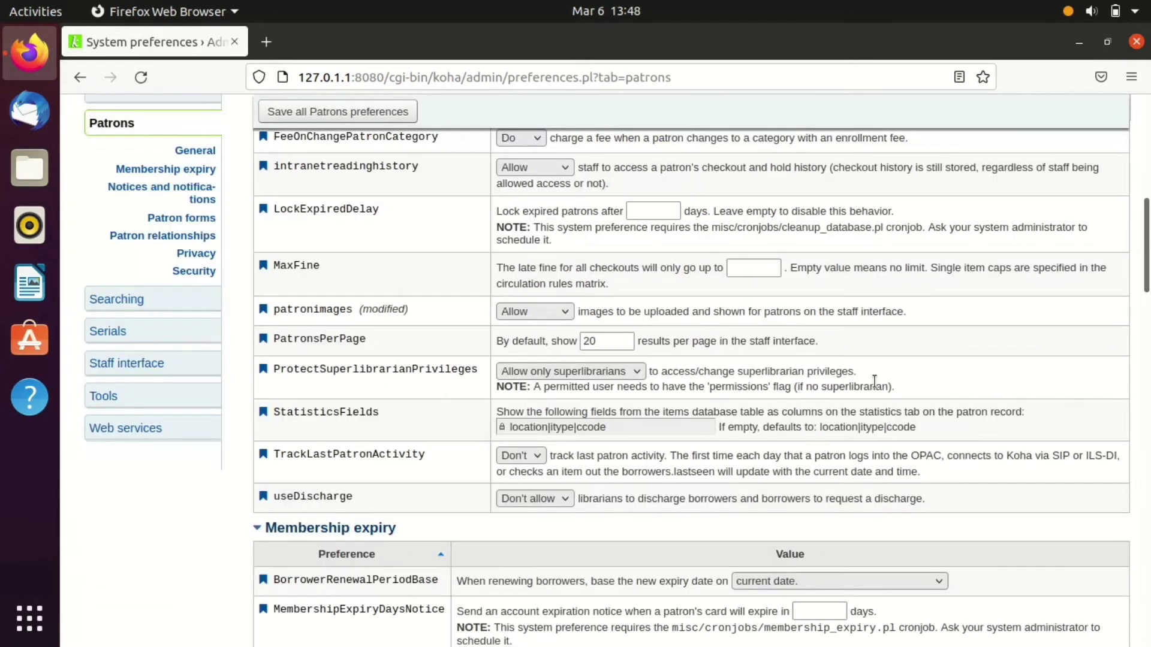
{"action": "scroll", "coordinate": [1146, 216], "scroll_direction": "up", "scroll_amount": 5}
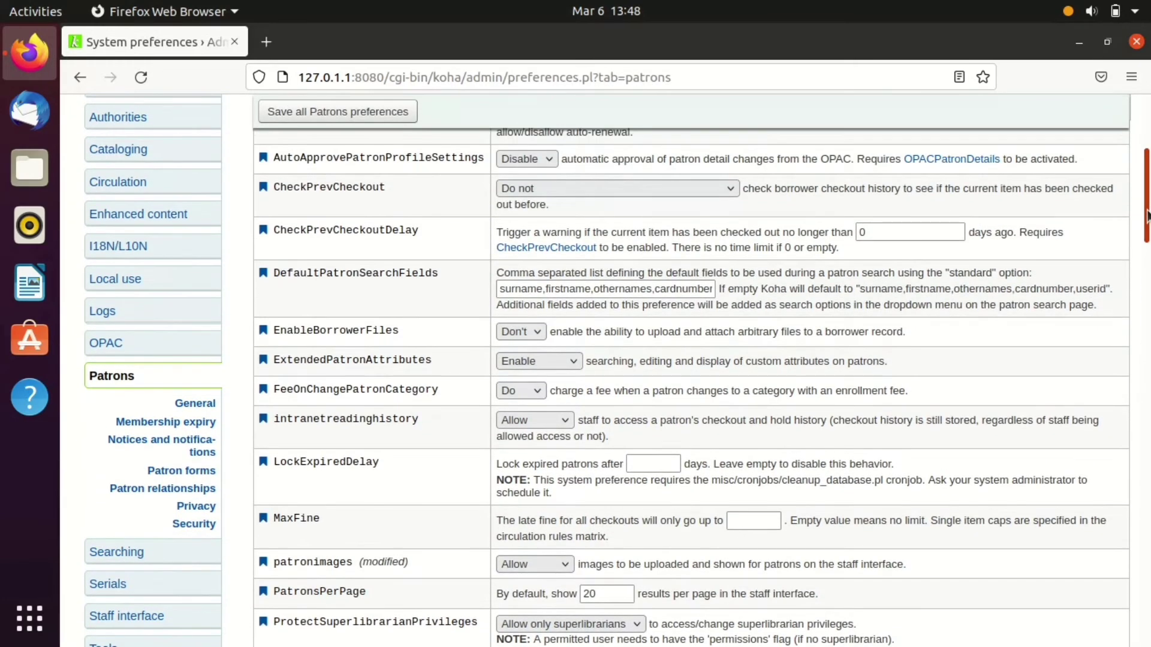
{"action": "left_click_drag", "start_coordinate": [1146, 217], "coordinate": [1148, 421]}
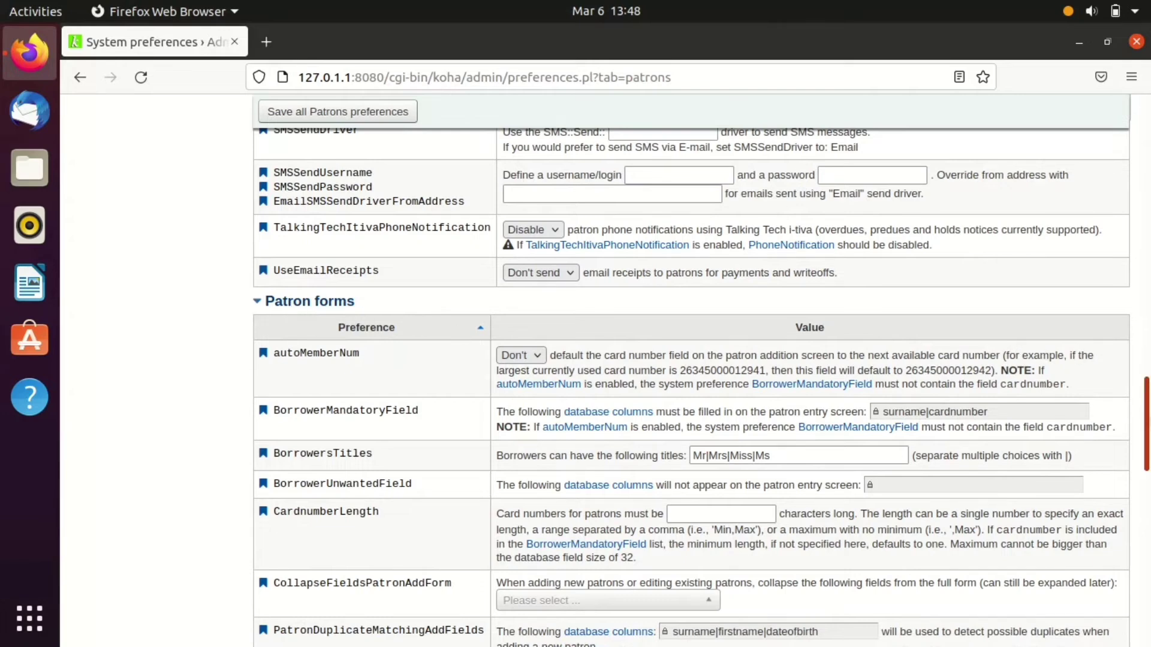
{"action": "left_click_drag", "start_coordinate": [1147, 421], "coordinate": [1147, 432]}
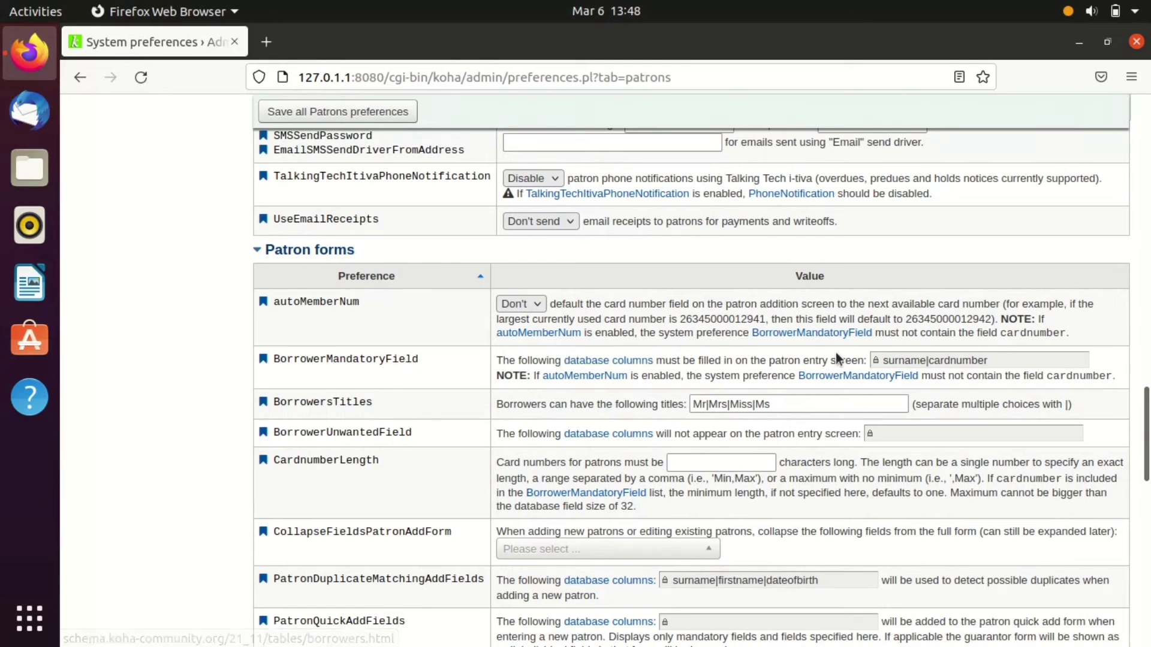
- Untick surname in BorrowerMandatoryField so only cardnumber stays mandatory, and save the choice
{"action": "left_click", "coordinate": [999, 360]}
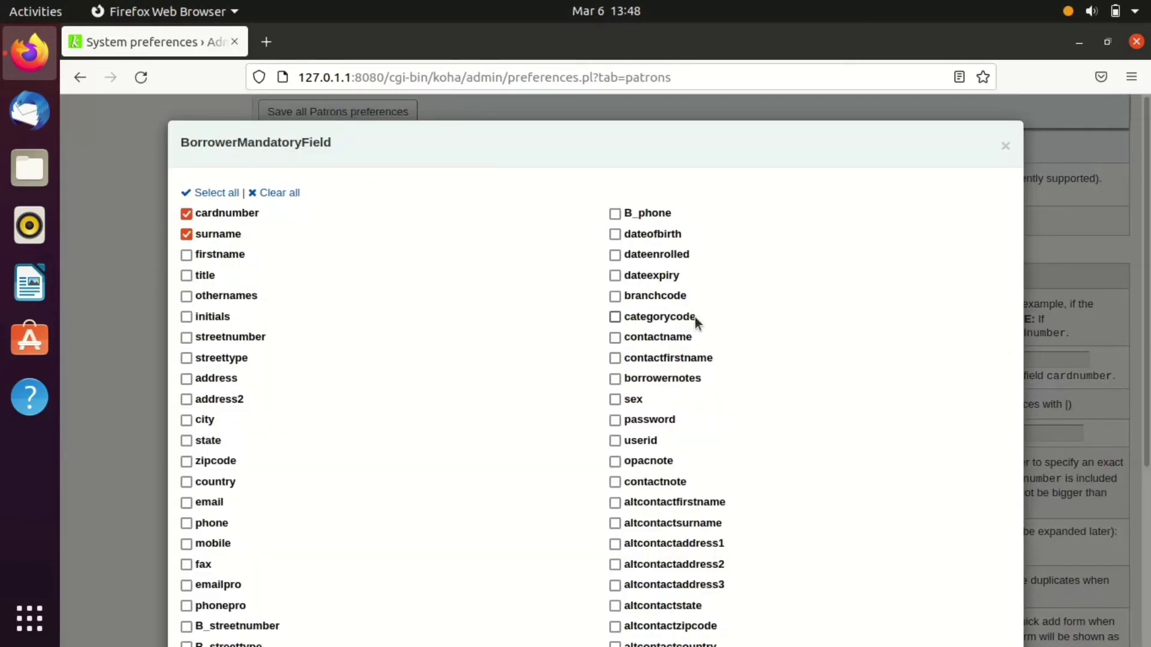
{"action": "left_click", "coordinate": [187, 235]}
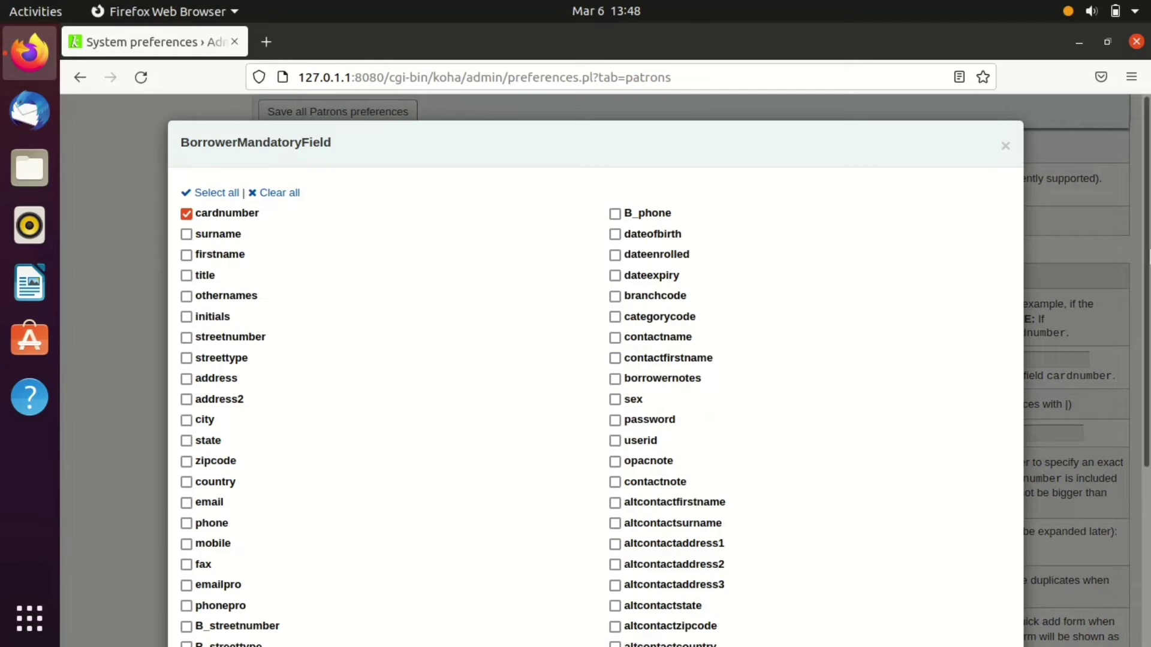
{"action": "scroll", "coordinate": [1095, 247], "scroll_direction": "down", "scroll_amount": 5}
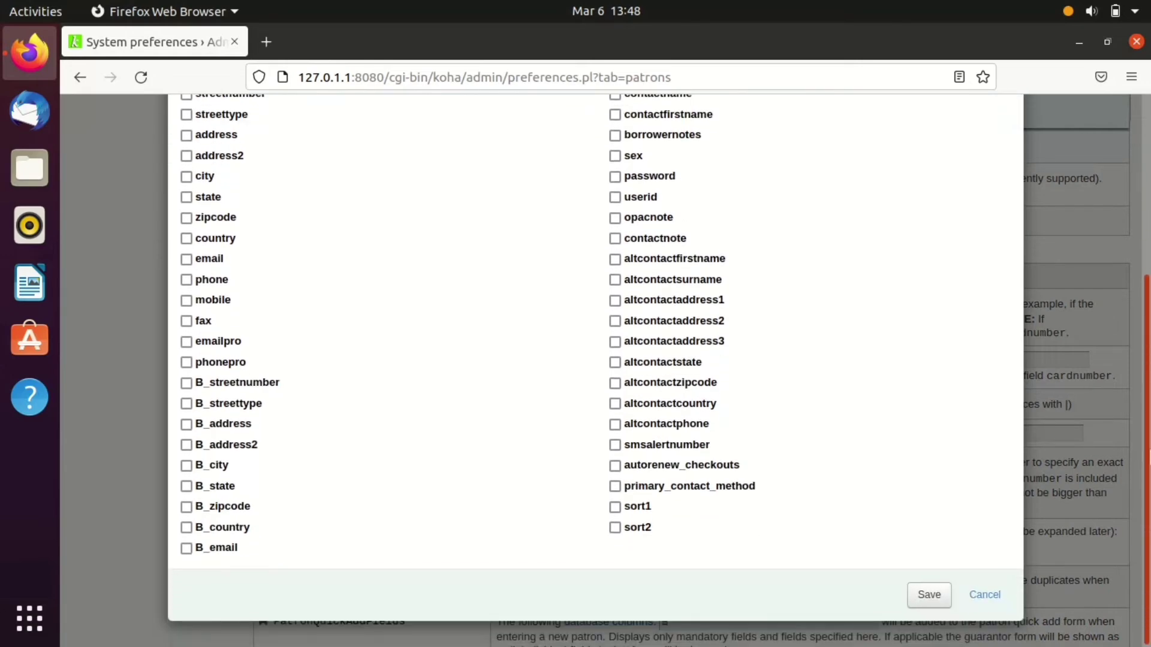
{"action": "scroll", "coordinate": [597, 360], "scroll_direction": "up", "scroll_amount": 5}
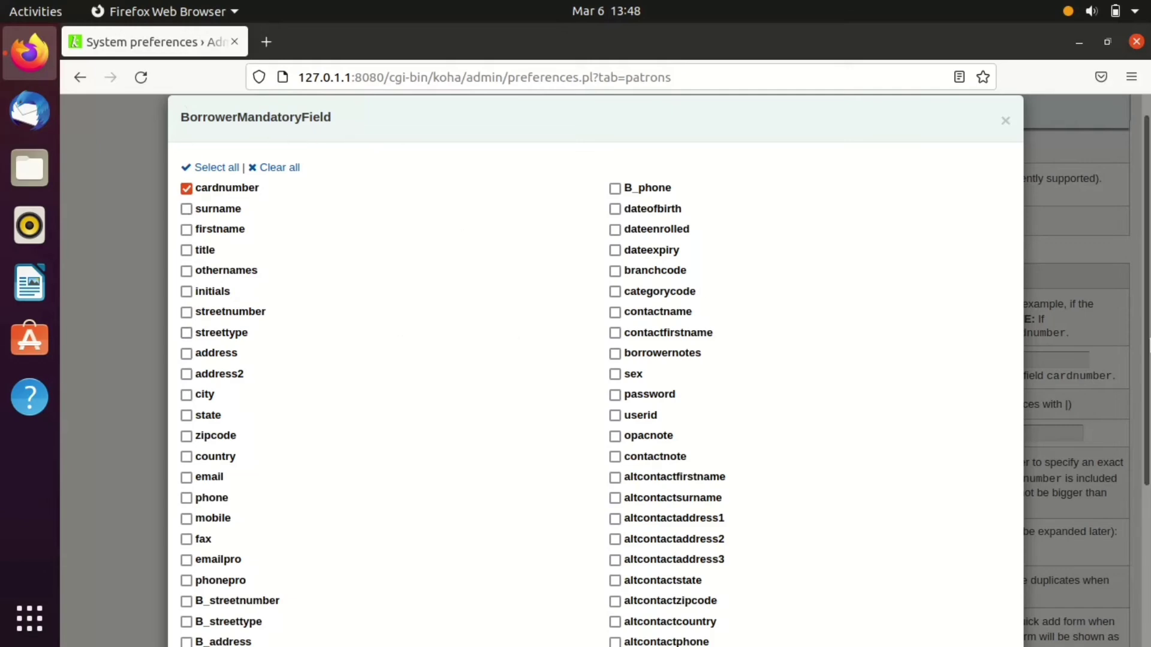
{"action": "scroll", "coordinate": [702, 279], "scroll_direction": "down", "scroll_amount": 3}
{"action": "scroll", "coordinate": [596, 360], "scroll_direction": "down", "scroll_amount": 2}
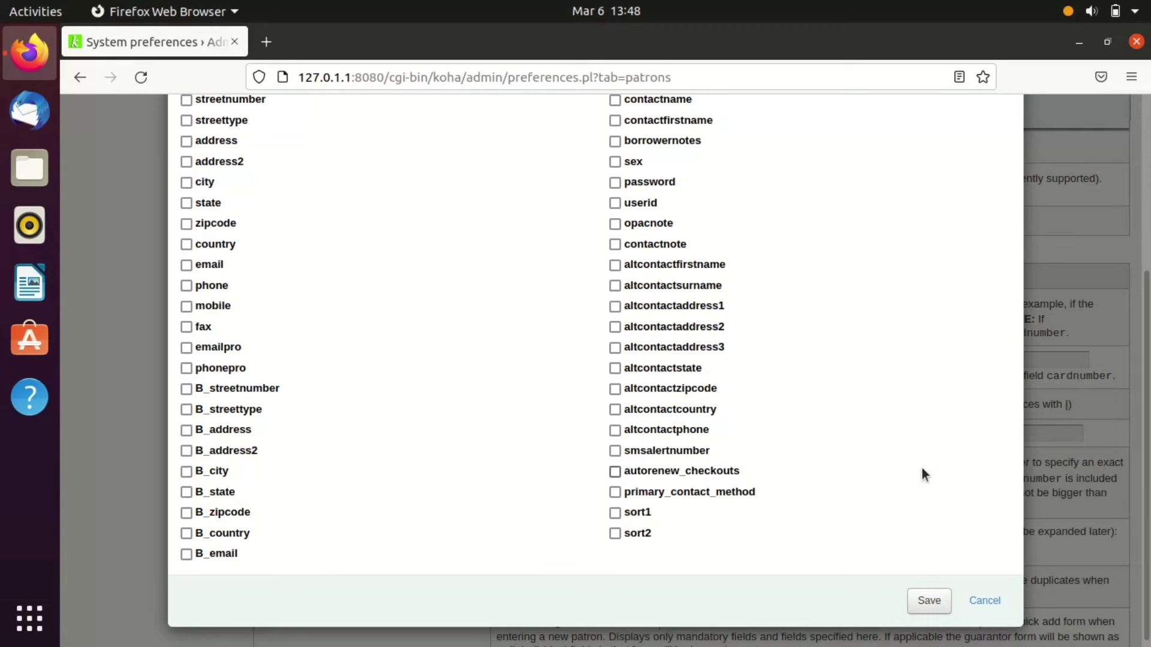
{"action": "left_click", "coordinate": [929, 601]}
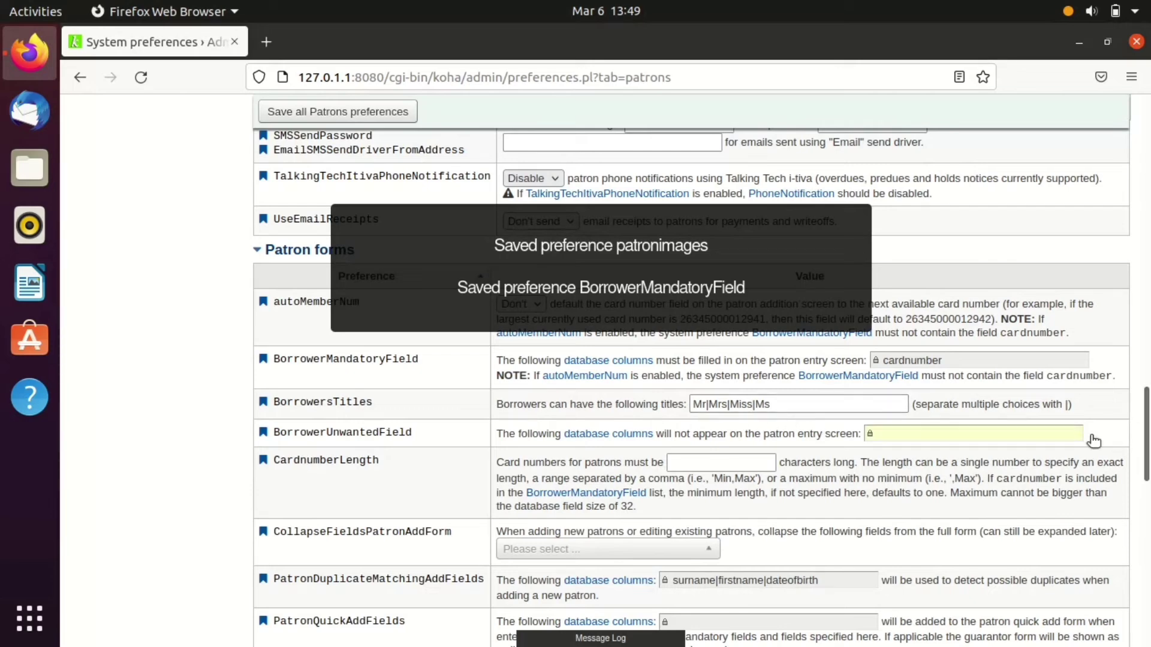
- Append Dr to BorrowersTitles so it reads Mr|Mrs|Miss|Ms|Dr
{"action": "left_click", "coordinate": [779, 405]}
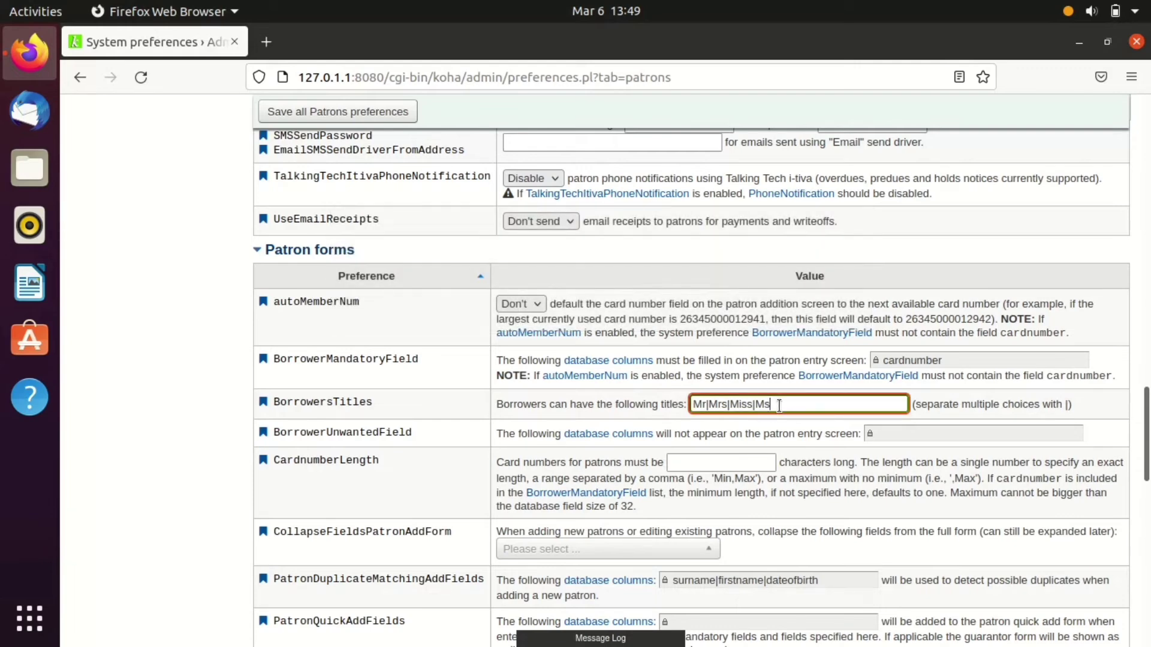
{"action": "type", "text": "|Dr"}
{"action": "scroll", "coordinate": [330, 368], "scroll_direction": "down", "scroll_amount": 3}
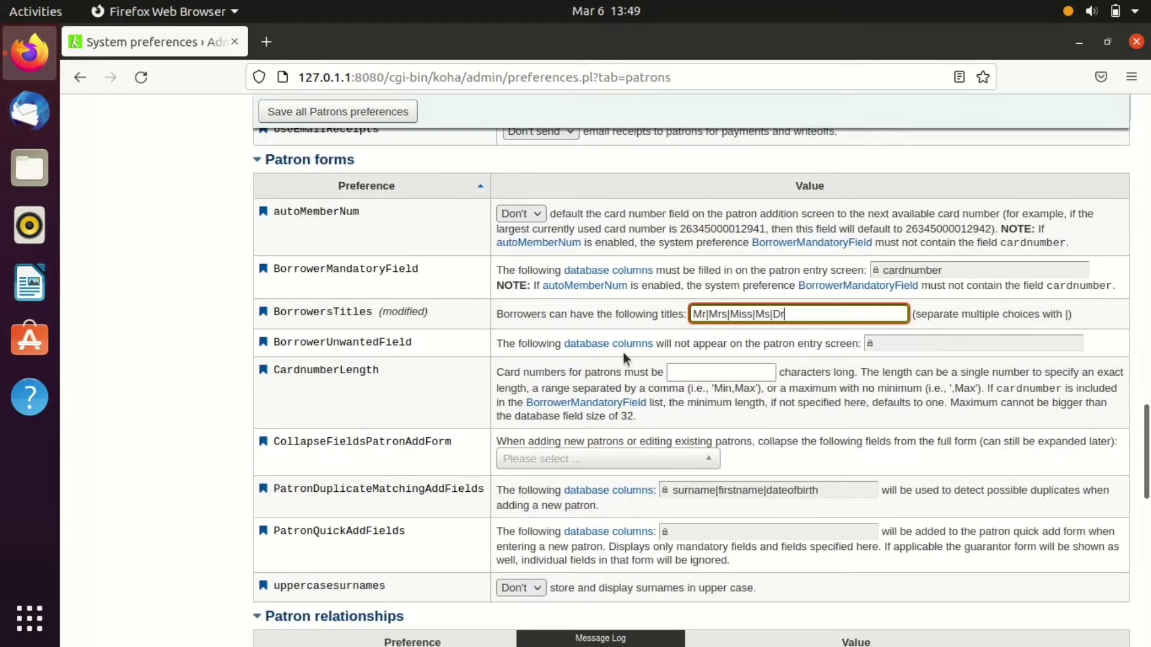
- In BorrowerUnwantedField, hide B_address2, B_city, B_state, B_zipcode and B_country
{"action": "left_click", "coordinate": [899, 343]}
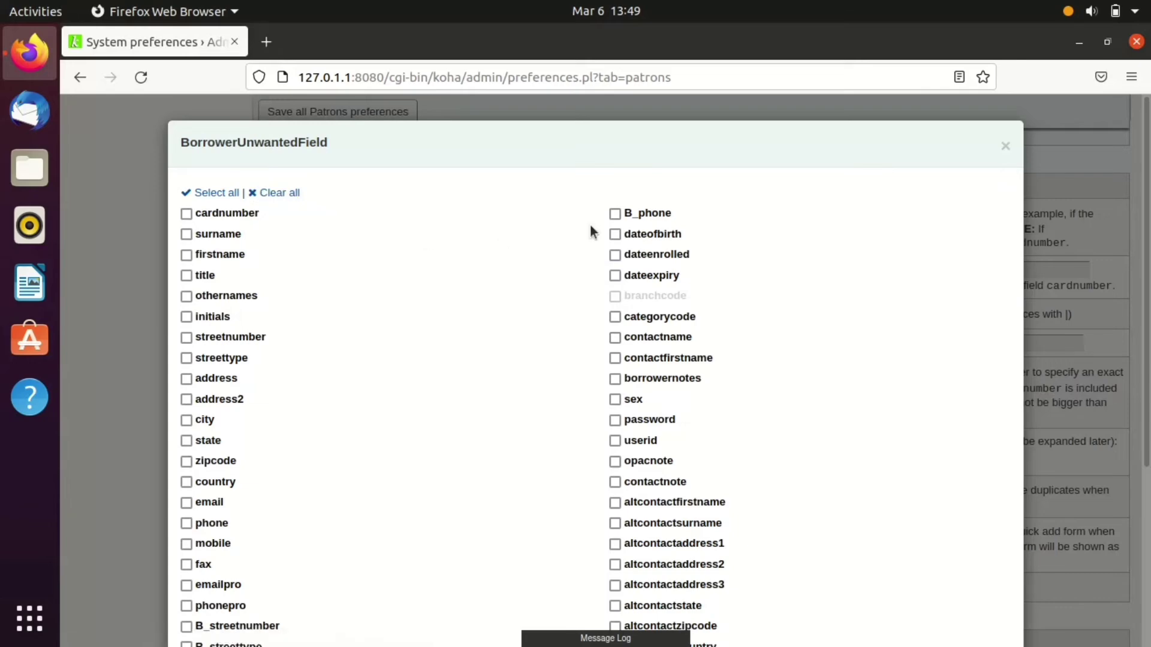
{"action": "scroll", "coordinate": [558, 303], "scroll_direction": "down", "scroll_amount": 3}
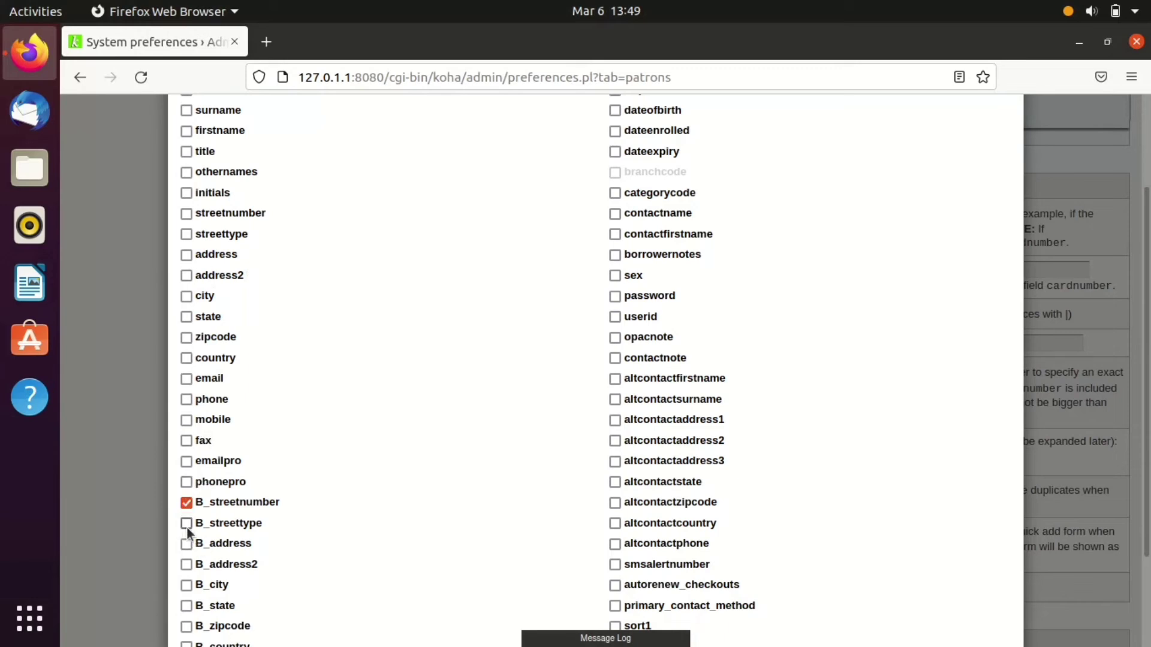
{"action": "left_click", "coordinate": [186, 564]}
{"action": "left_click", "coordinate": [187, 585]}
{"action": "left_click", "coordinate": [186, 607]}
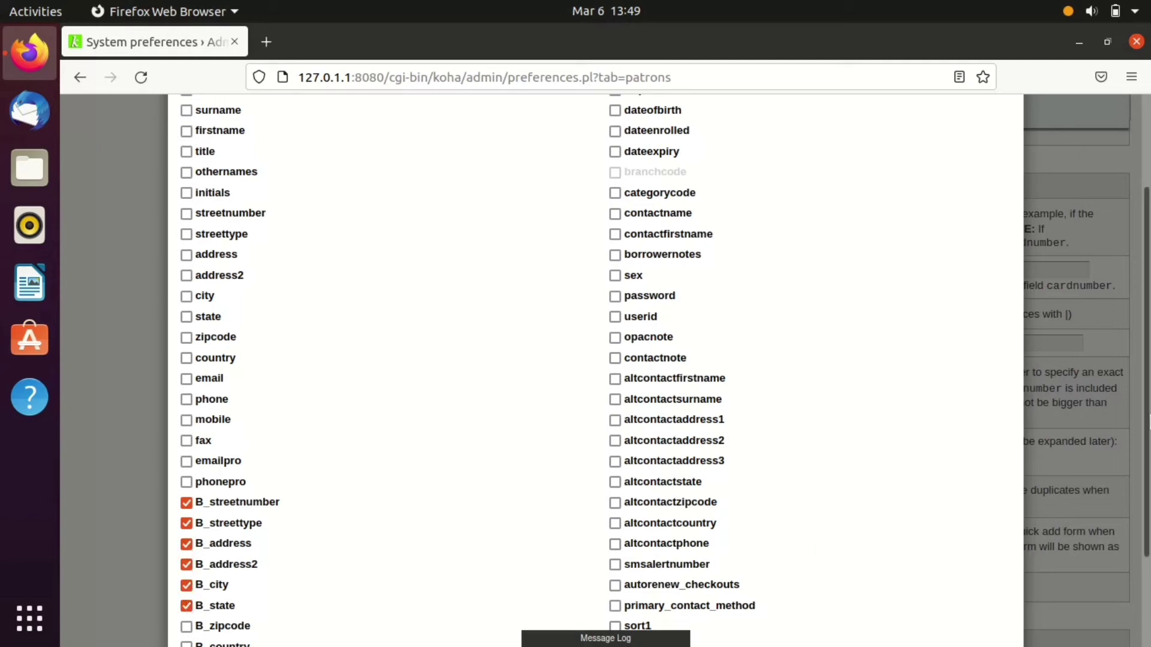
{"action": "scroll", "coordinate": [819, 547], "scroll_direction": "down", "scroll_amount": 2}
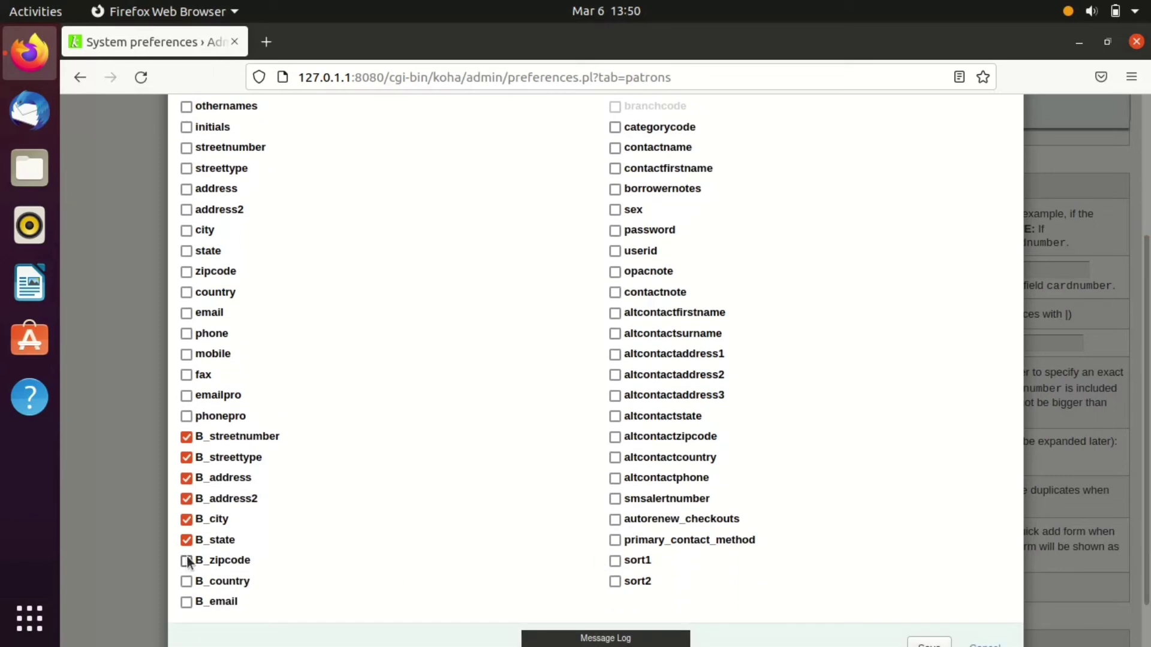
{"action": "left_click", "coordinate": [186, 561]}
{"action": "left_click", "coordinate": [186, 582]}
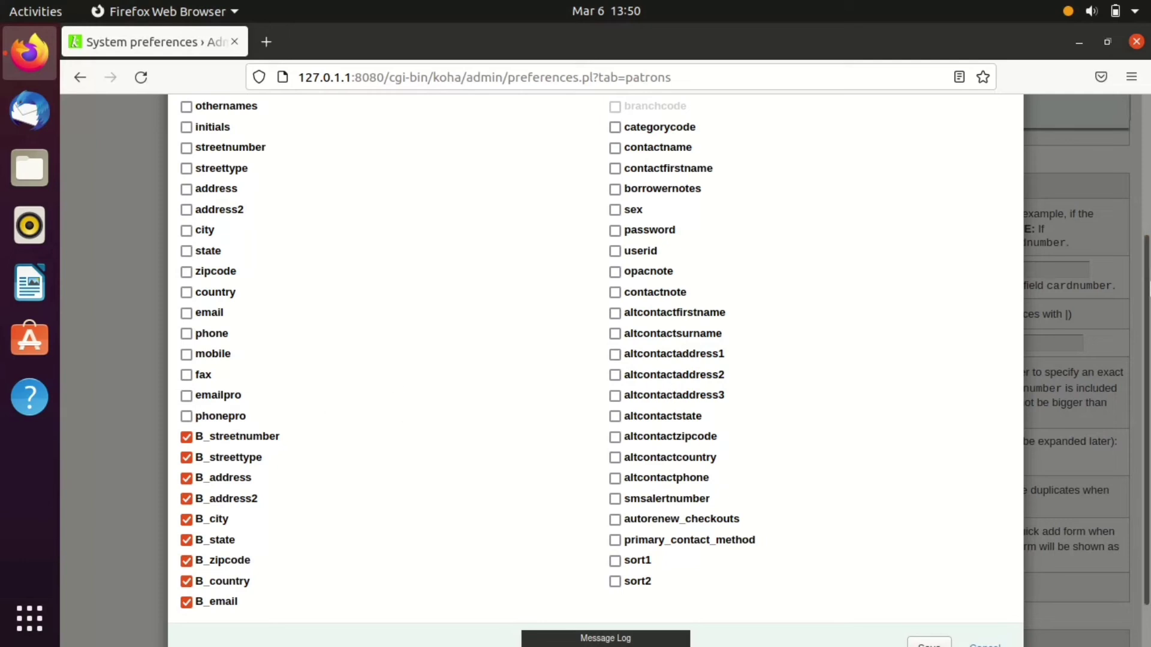
- Also hide altcontactfirstname, altcontactsurname, altcontactaddress1, altcontactaddress2 and altcontactzipcode, then save
{"action": "scroll", "coordinate": [595, 359], "scroll_direction": "up", "scroll_amount": 2}
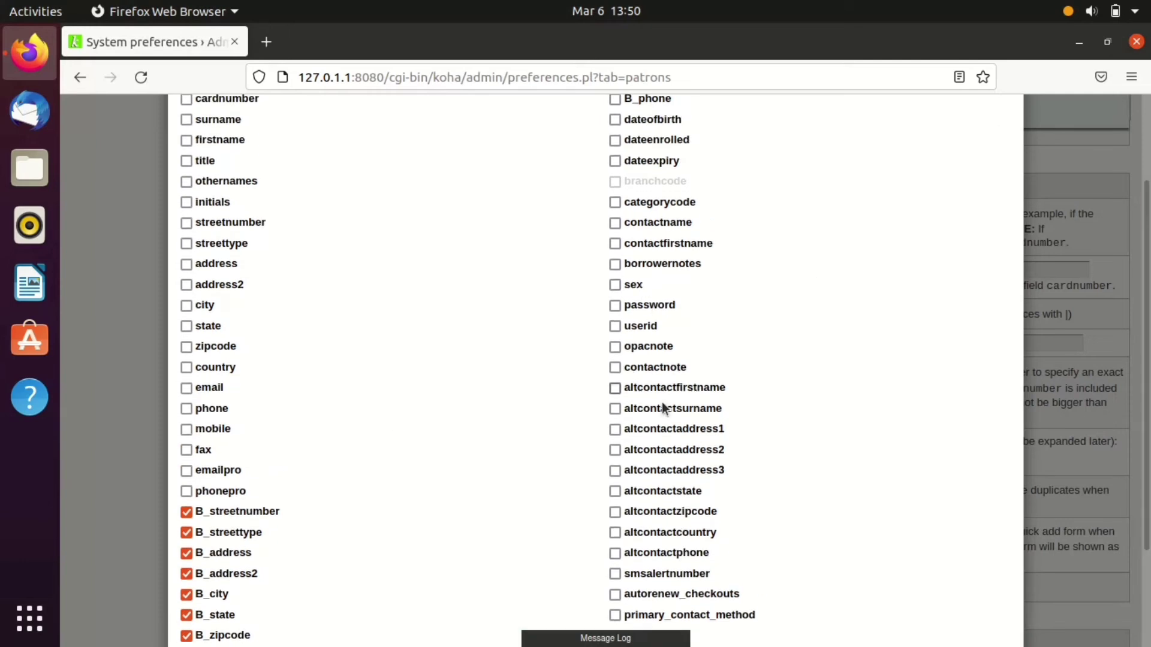
{"action": "left_click", "coordinate": [615, 388]}
{"action": "left_click", "coordinate": [615, 408]}
{"action": "left_click", "coordinate": [614, 450]}
{"action": "left_click", "coordinate": [614, 429]}
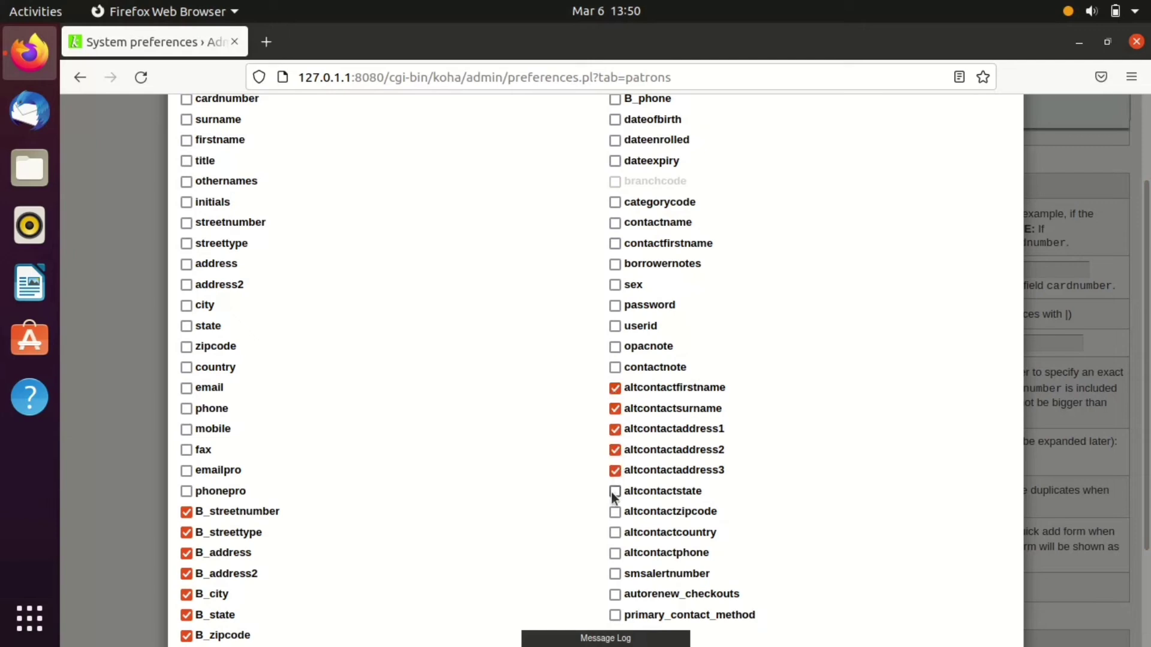
{"action": "left_click", "coordinate": [613, 512]}
{"action": "scroll", "coordinate": [534, 447], "scroll_direction": "down", "scroll_amount": 2}
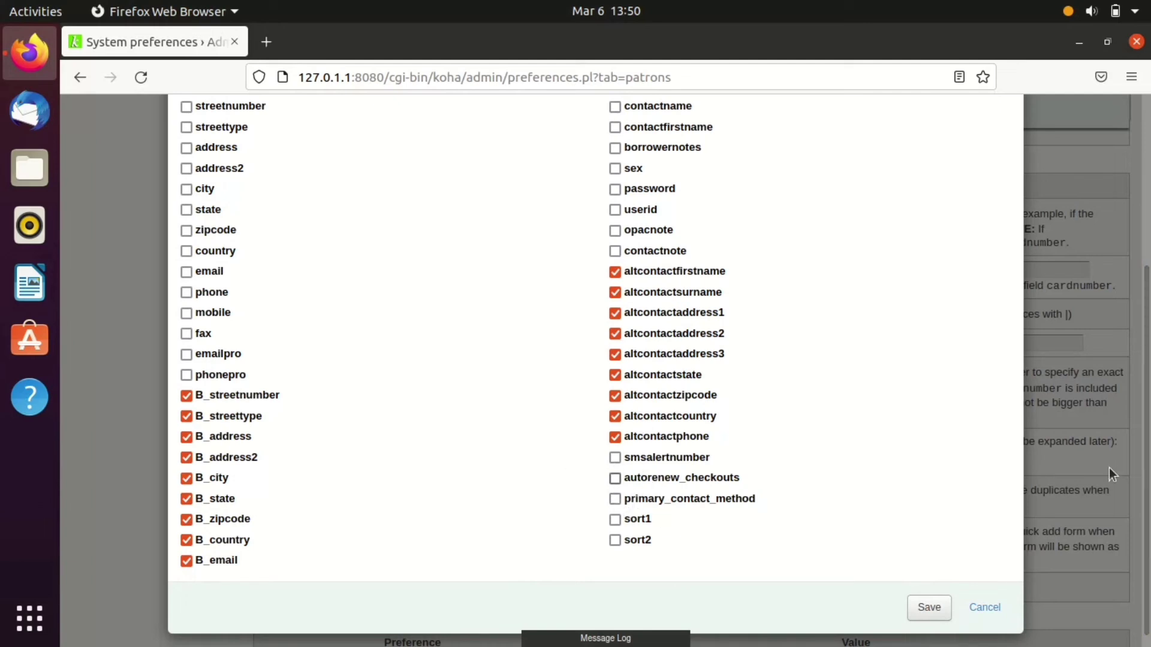
{"action": "scroll", "coordinate": [1147, 306], "scroll_direction": "up", "scroll_amount": 3}
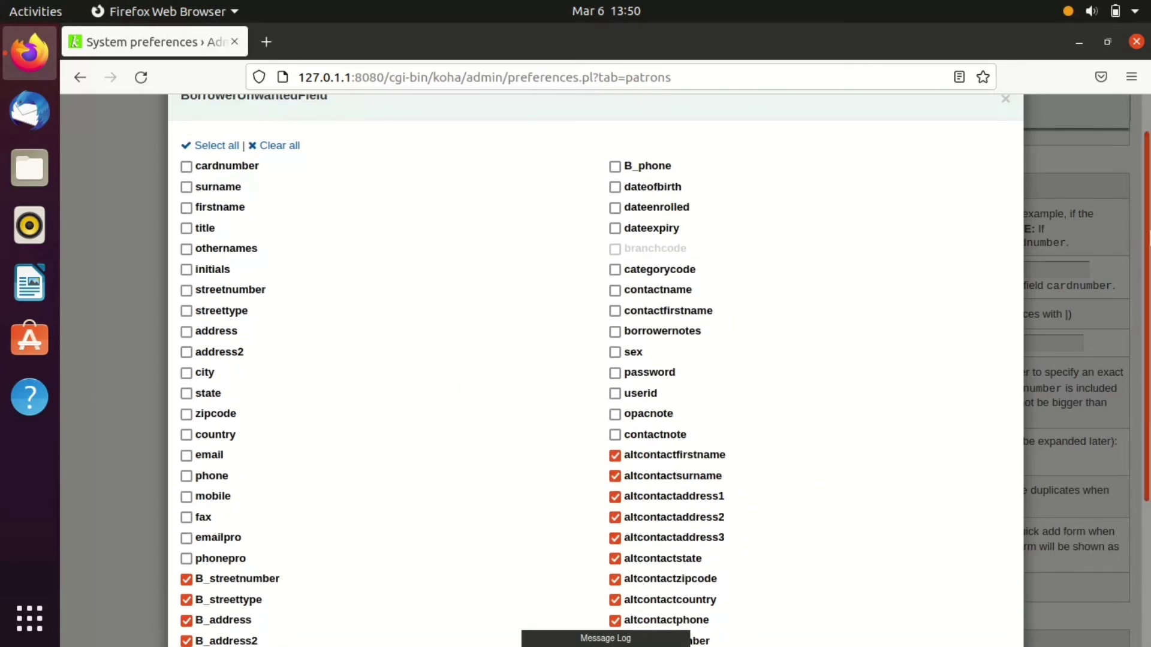
{"action": "scroll", "coordinate": [938, 484], "scroll_direction": "down", "scroll_amount": 3}
{"action": "left_click", "coordinate": [929, 599]}
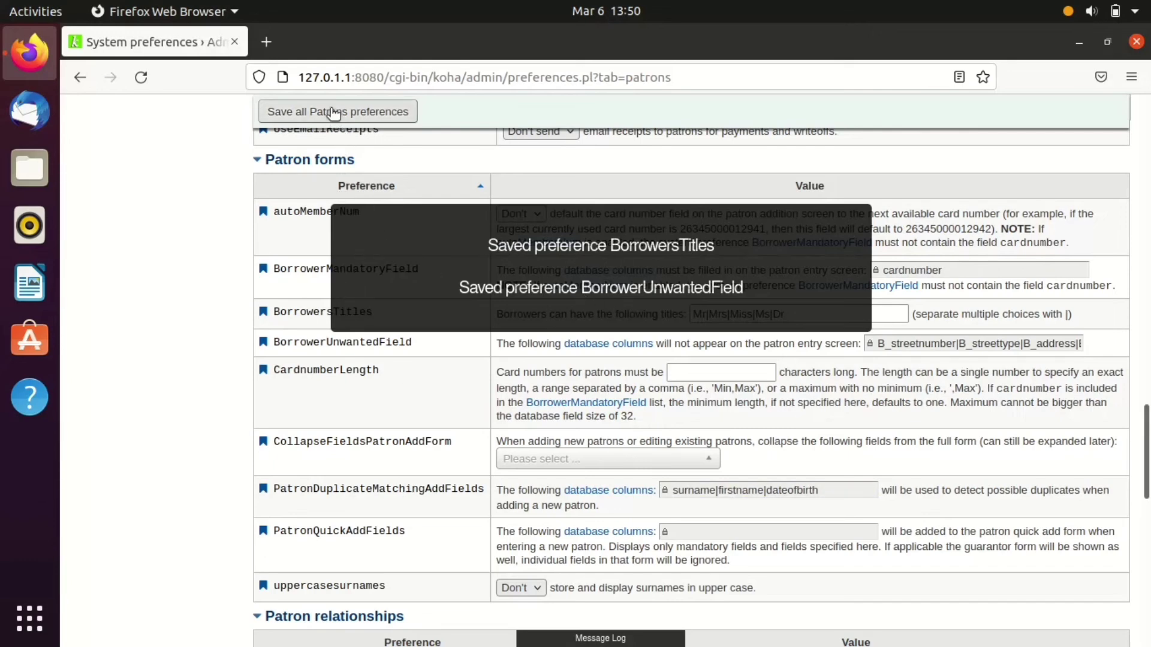
{"action": "left_click", "coordinate": [91, 141]}
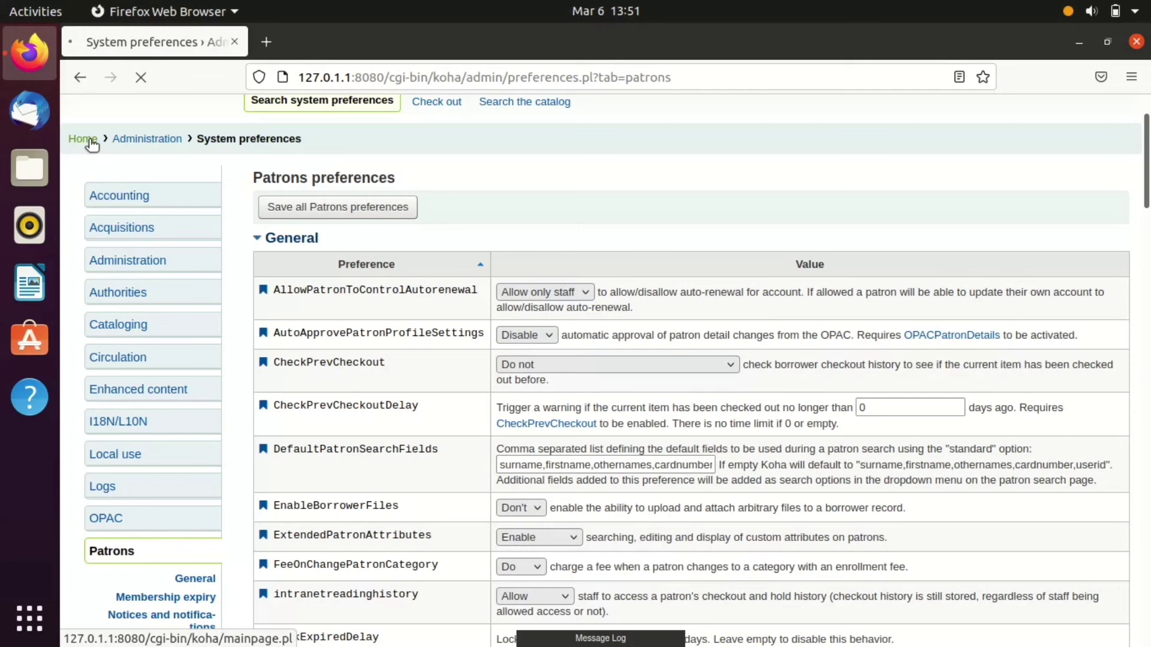
- Open a fresh research scholar Add patron form and scroll down to check the trimmed alternate address section
{"action": "left_click", "coordinate": [90, 139]}
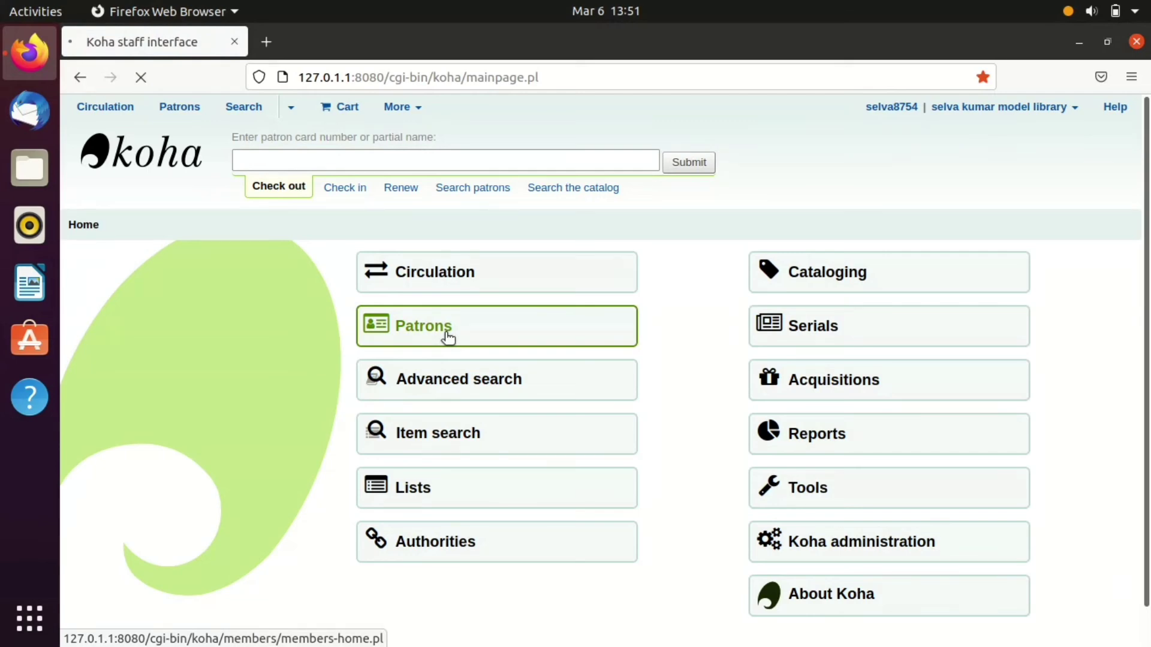
{"action": "left_click", "coordinate": [446, 333]}
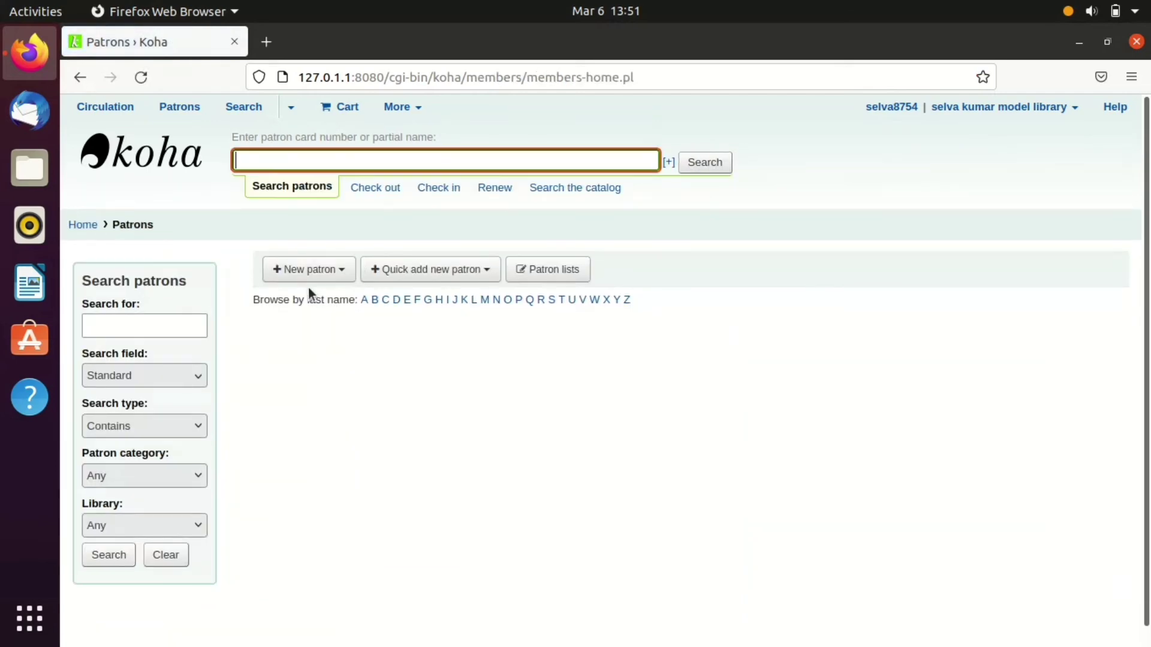
{"action": "left_click", "coordinate": [334, 270]}
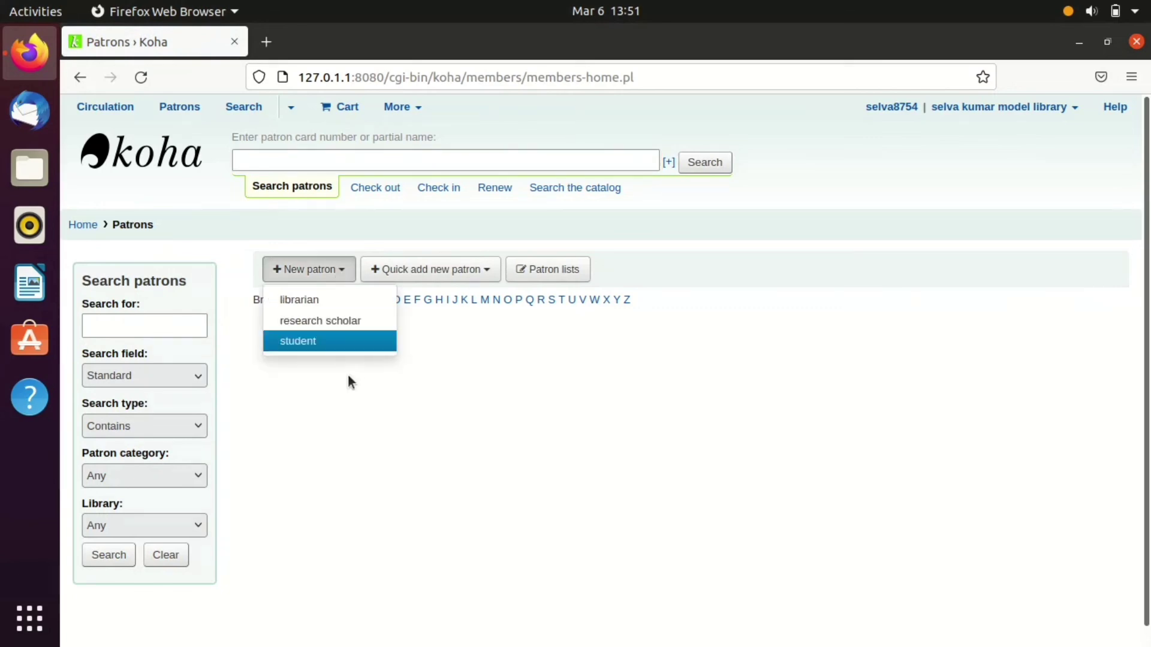
{"action": "left_click", "coordinate": [338, 320]}
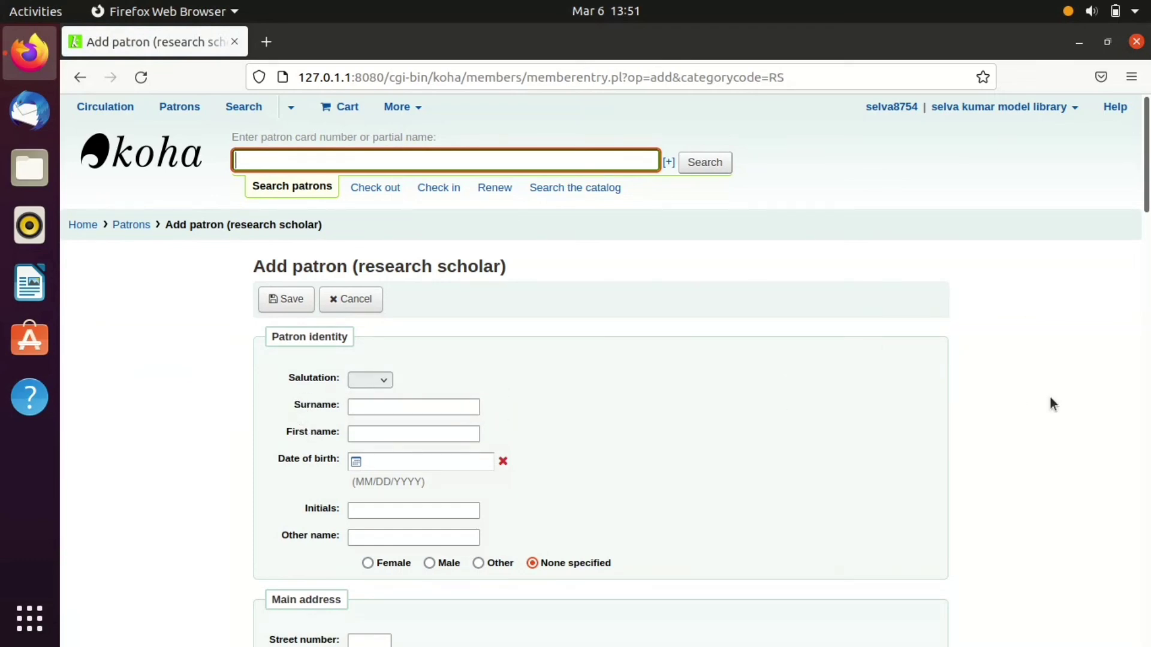
{"action": "scroll", "coordinate": [600, 372], "scroll_direction": "down", "scroll_amount": 5}
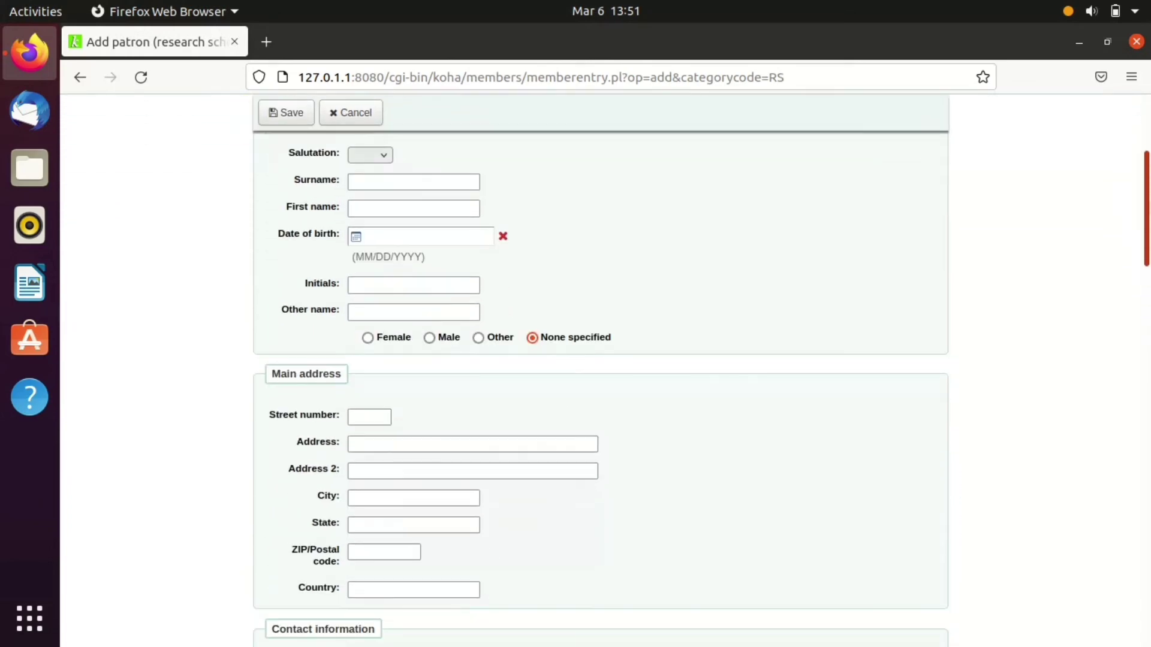
{"action": "scroll", "coordinate": [609, 243], "scroll_direction": "down", "scroll_amount": 1}
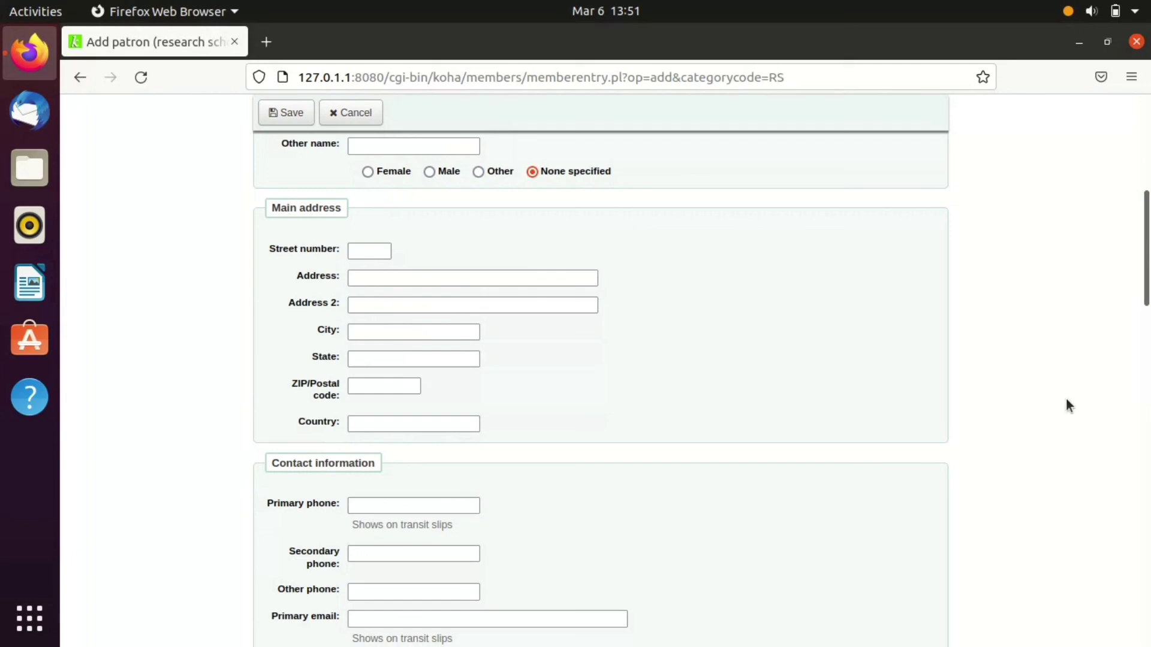
{"action": "scroll", "coordinate": [1112, 359], "scroll_direction": "down", "scroll_amount": 8}
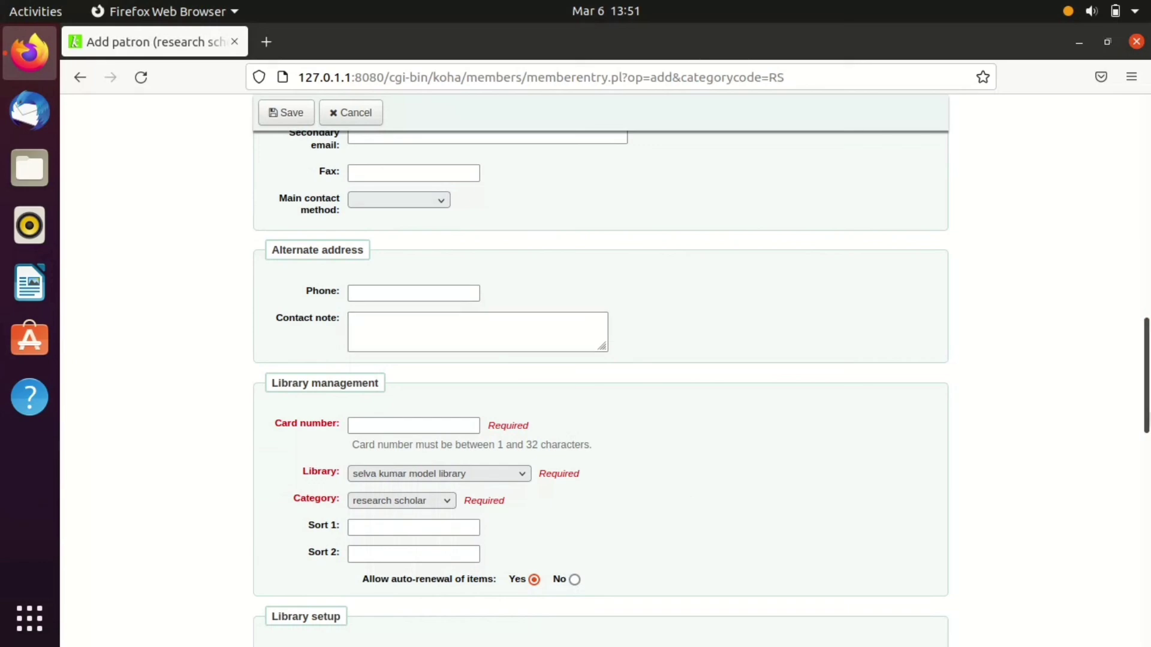
{"action": "scroll", "coordinate": [693, 335], "scroll_direction": "down", "scroll_amount": 4}
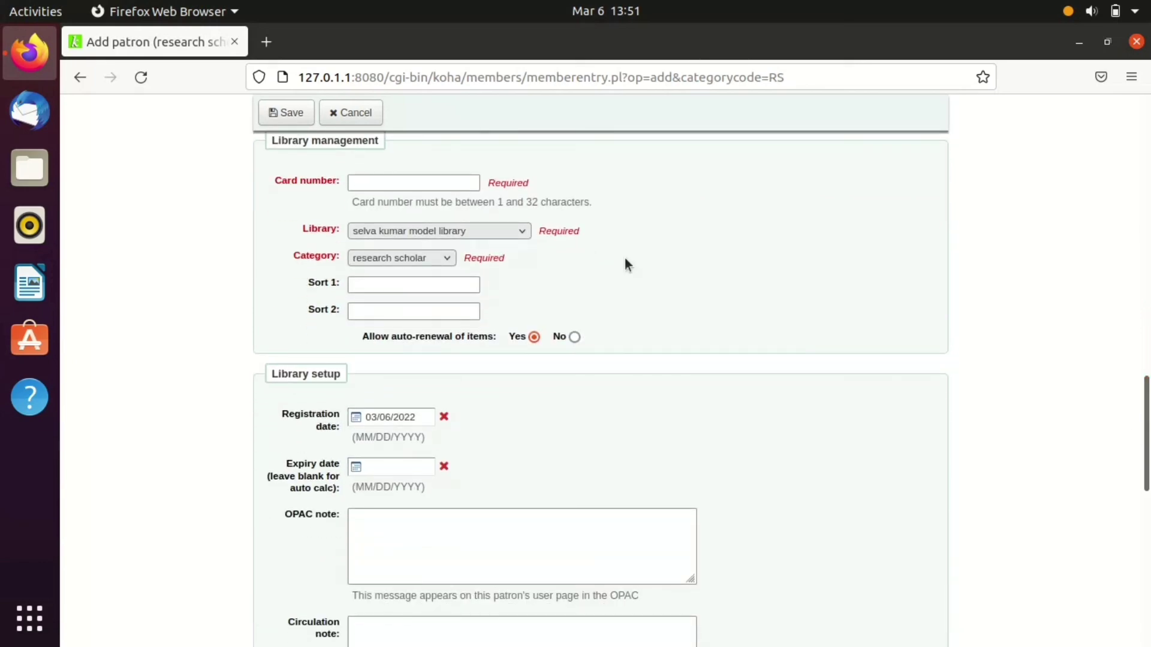
{"action": "scroll", "coordinate": [960, 434], "scroll_direction": "down", "scroll_amount": 10}
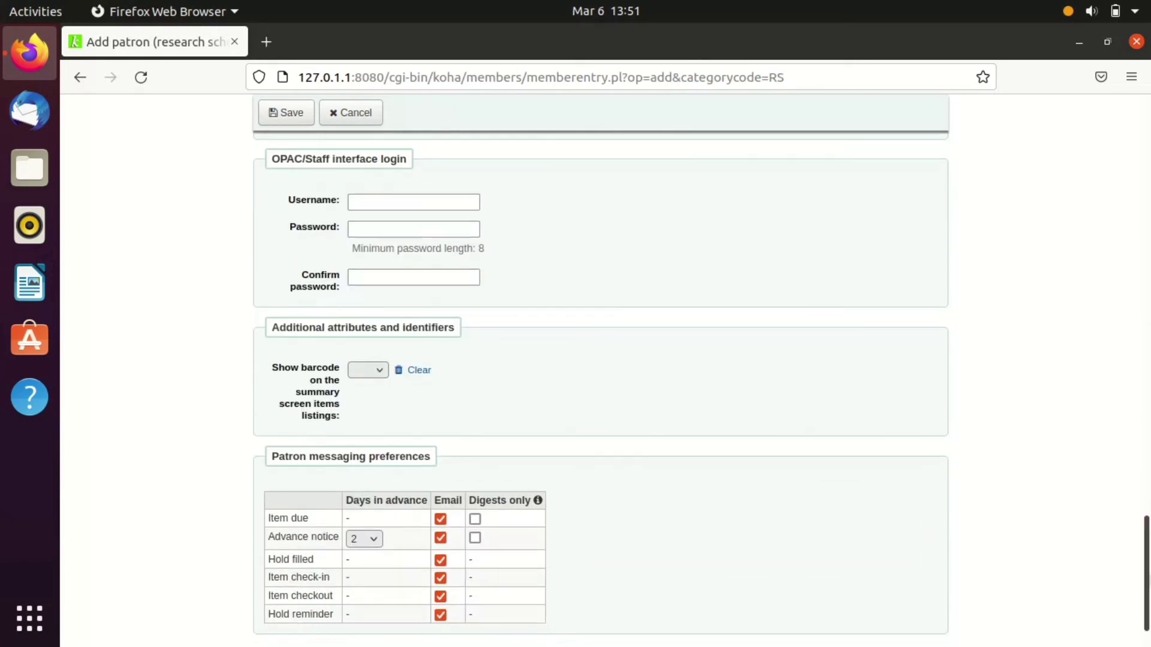
{"action": "left_click_drag", "start_coordinate": [1147, 600], "coordinate": [1148, 174]}
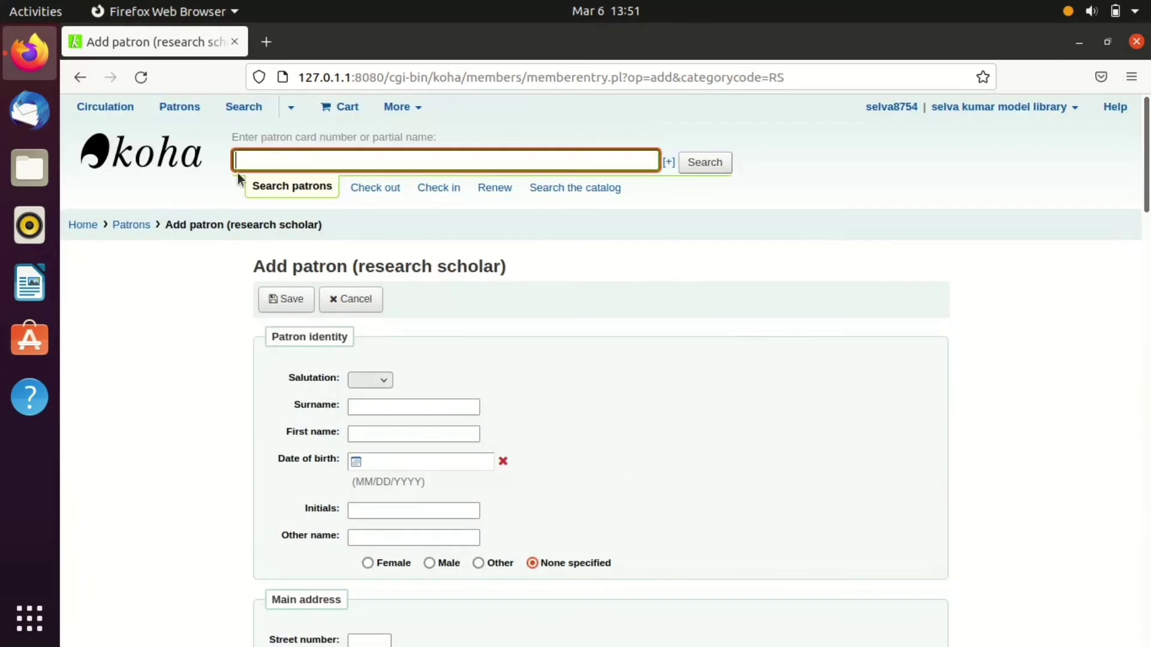
- From the home page, look up the new patron's card number in the Check out box
{"action": "left_click", "coordinate": [72, 225]}
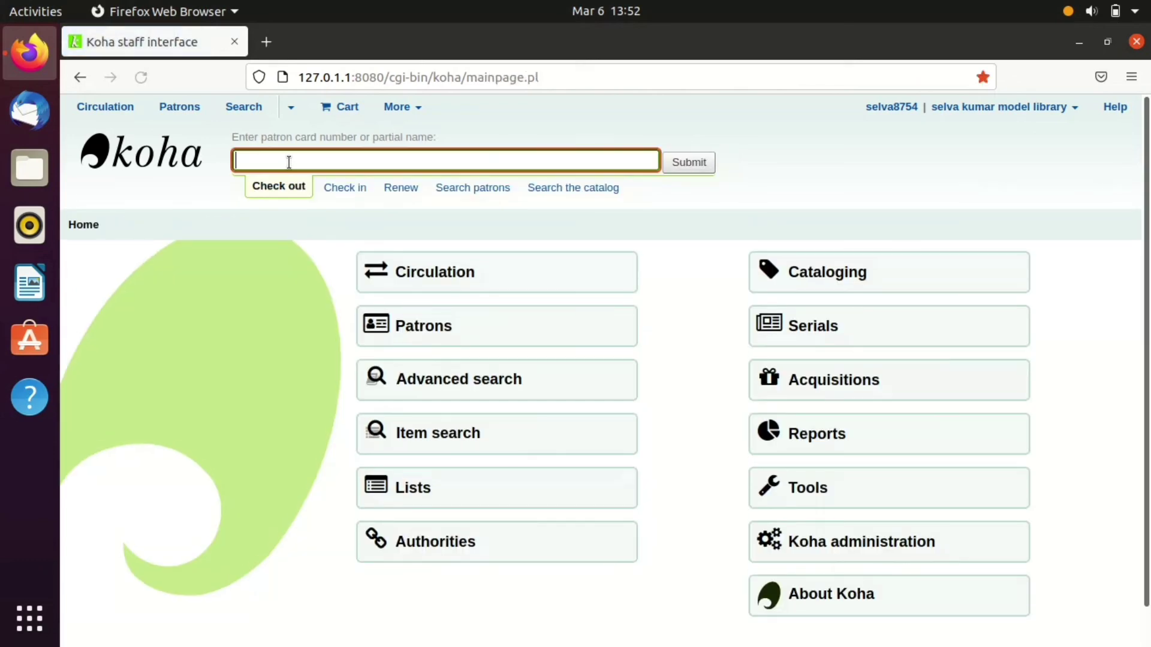
{"action": "type", "text": "2201"}
{"action": "key", "text": "Return"}
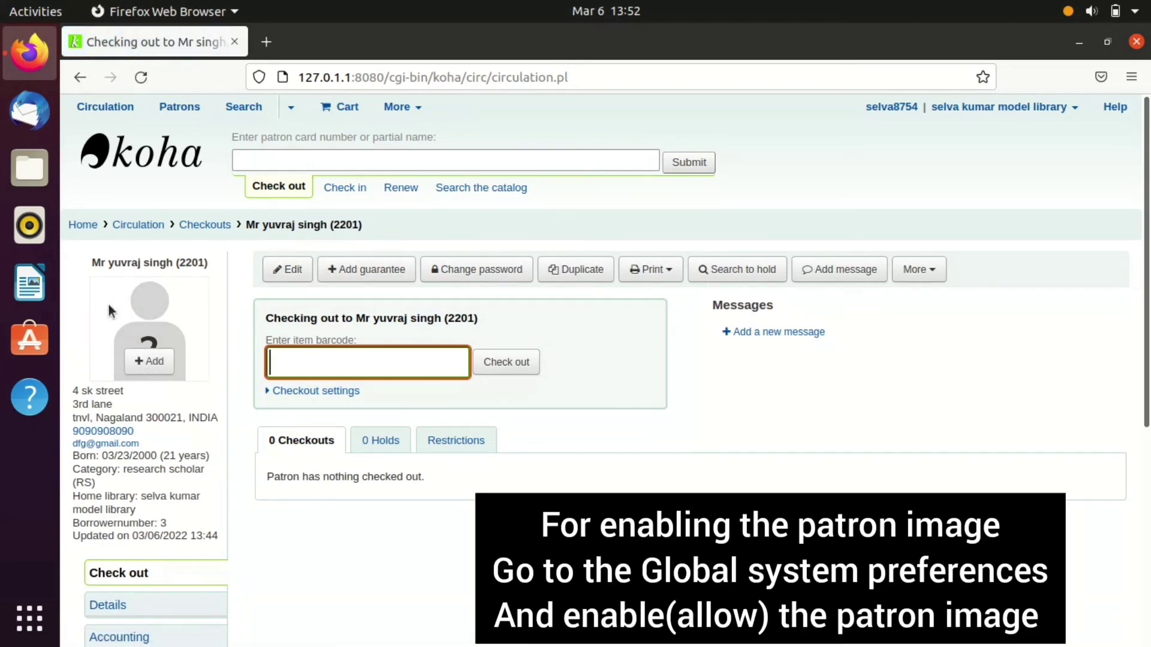
{"action": "left_click", "coordinate": [145, 365]}
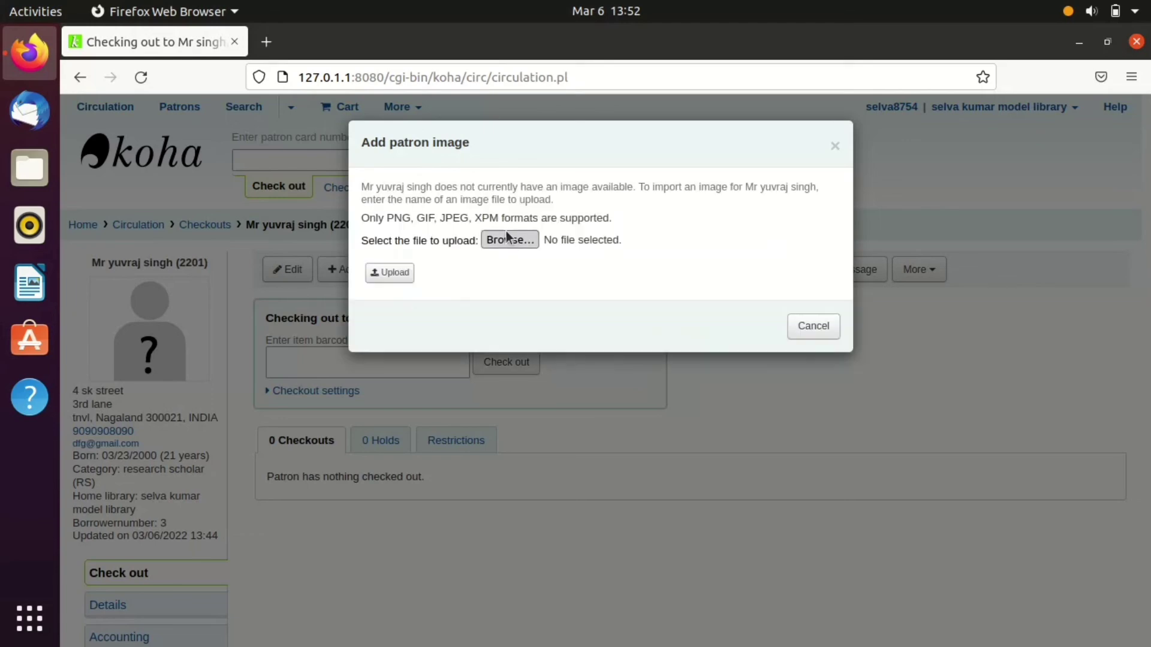
{"action": "left_click", "coordinate": [834, 146]}
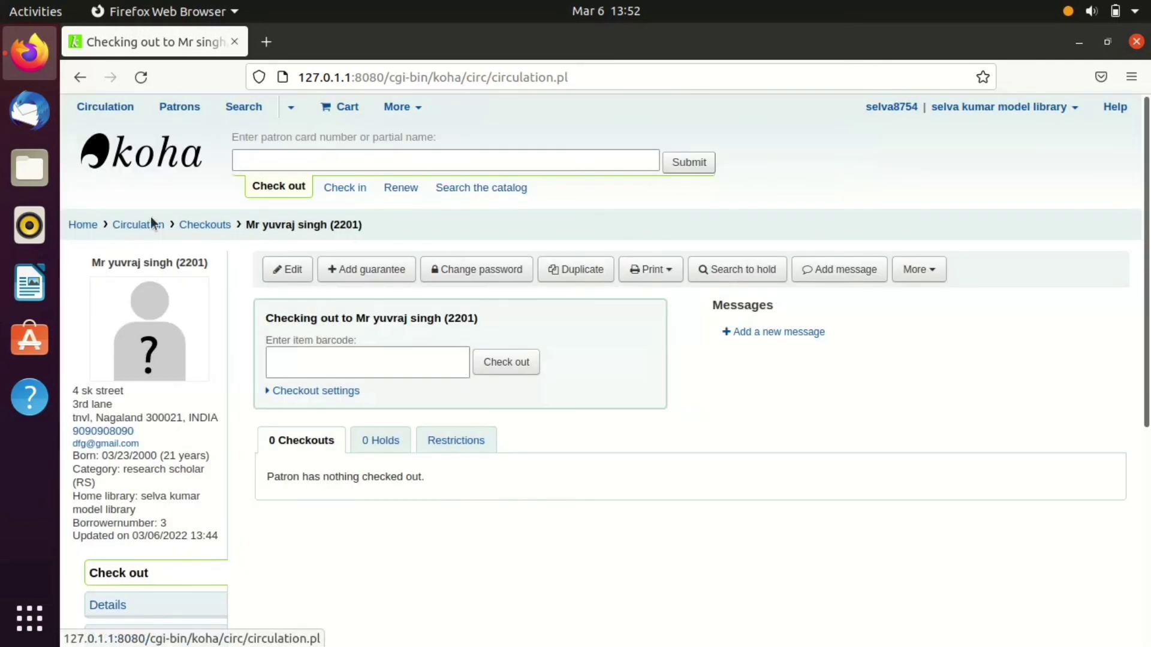
{"action": "left_click", "coordinate": [82, 228]}
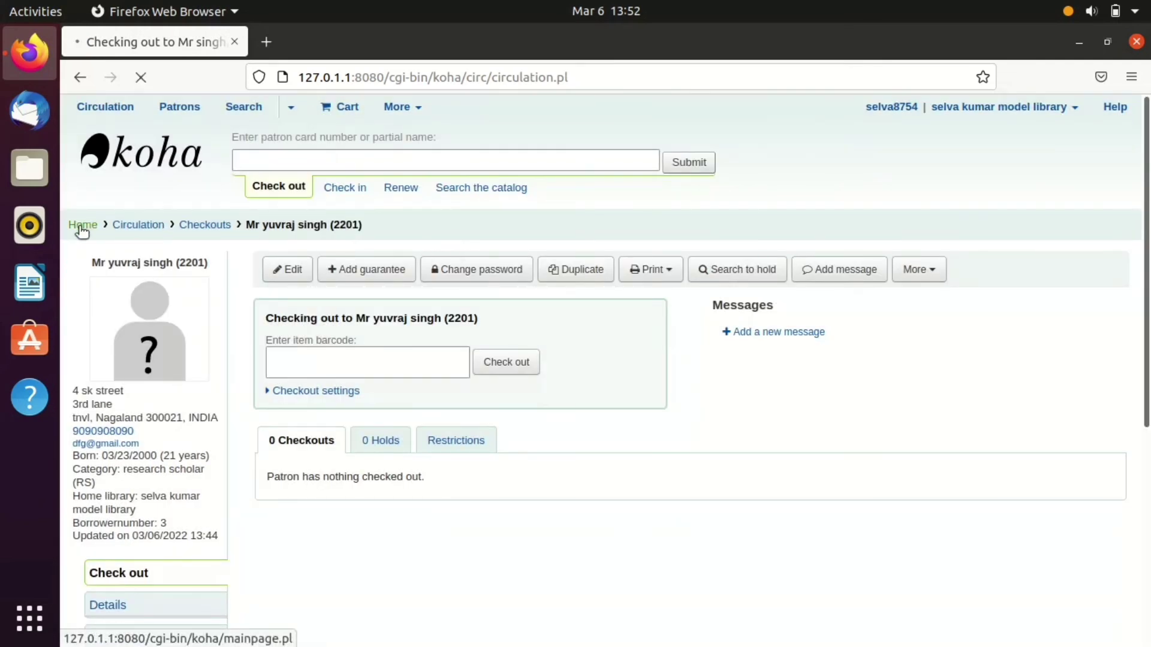